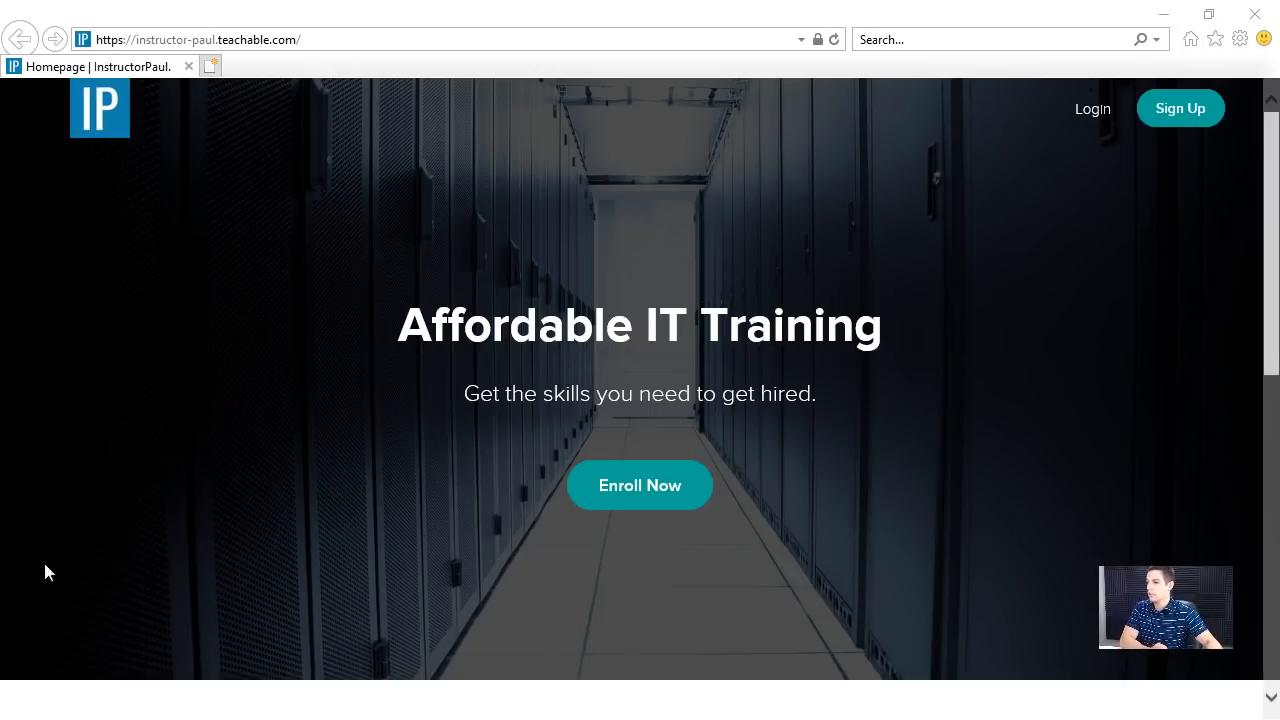
- Go to google.com and search for "vmware workstation vmplayer"
left_click(258, 39)
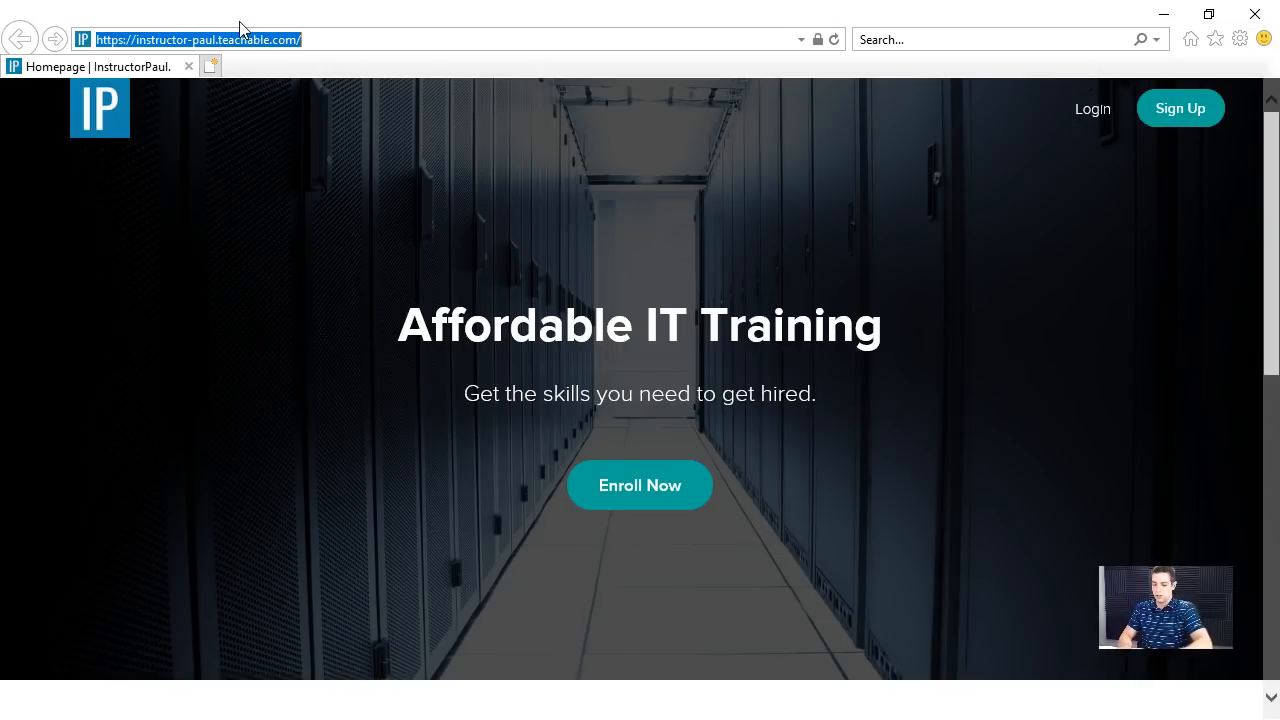
type("google.com")
key("Return")
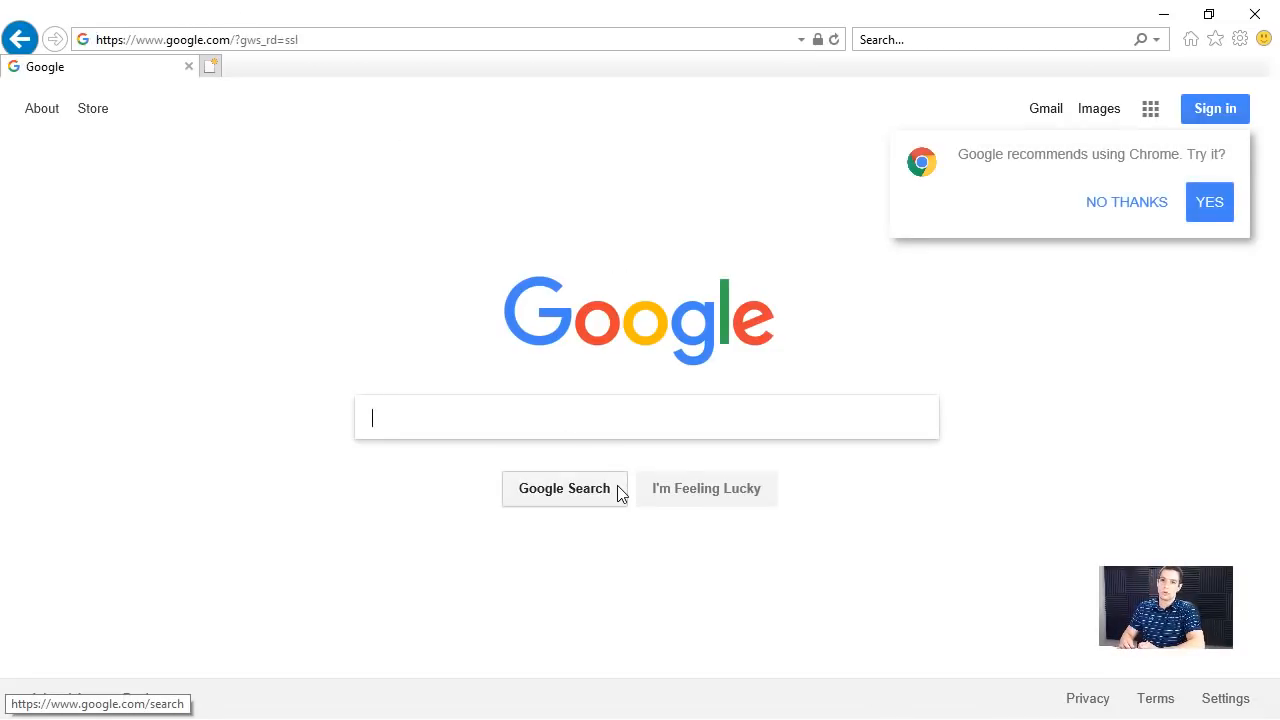
type("Vmware")
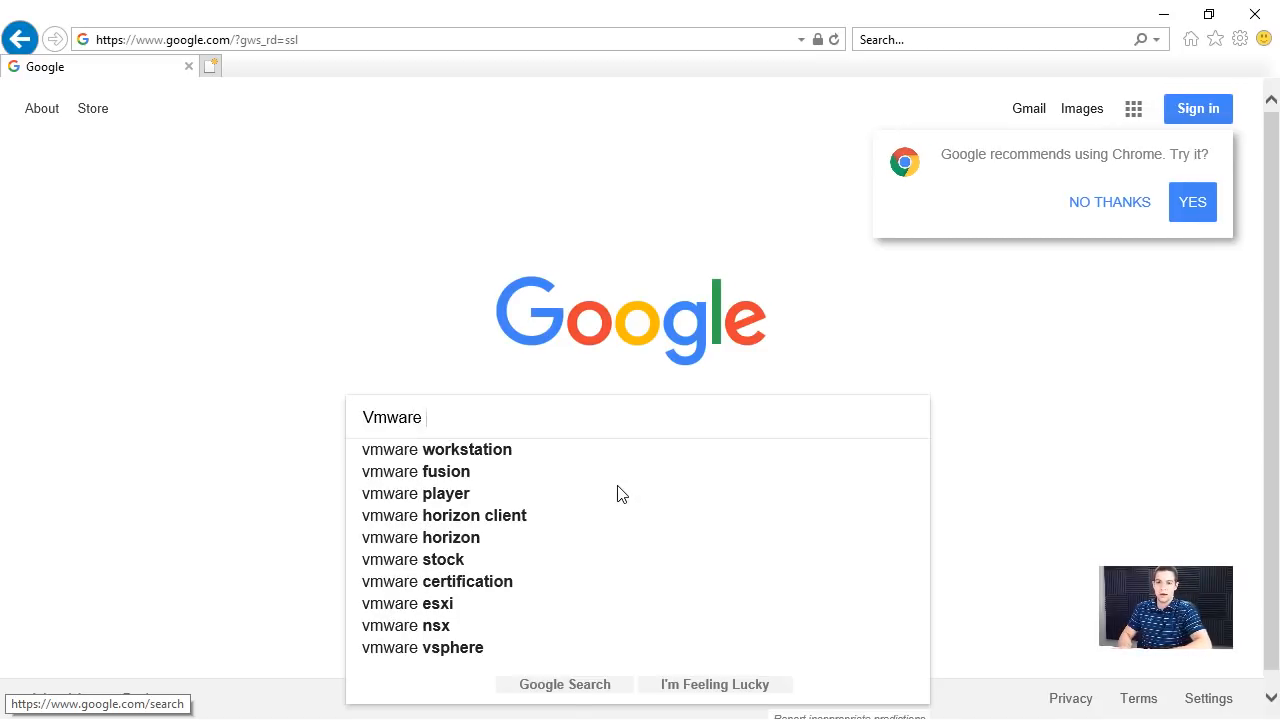
key("Down")
type("vmw")
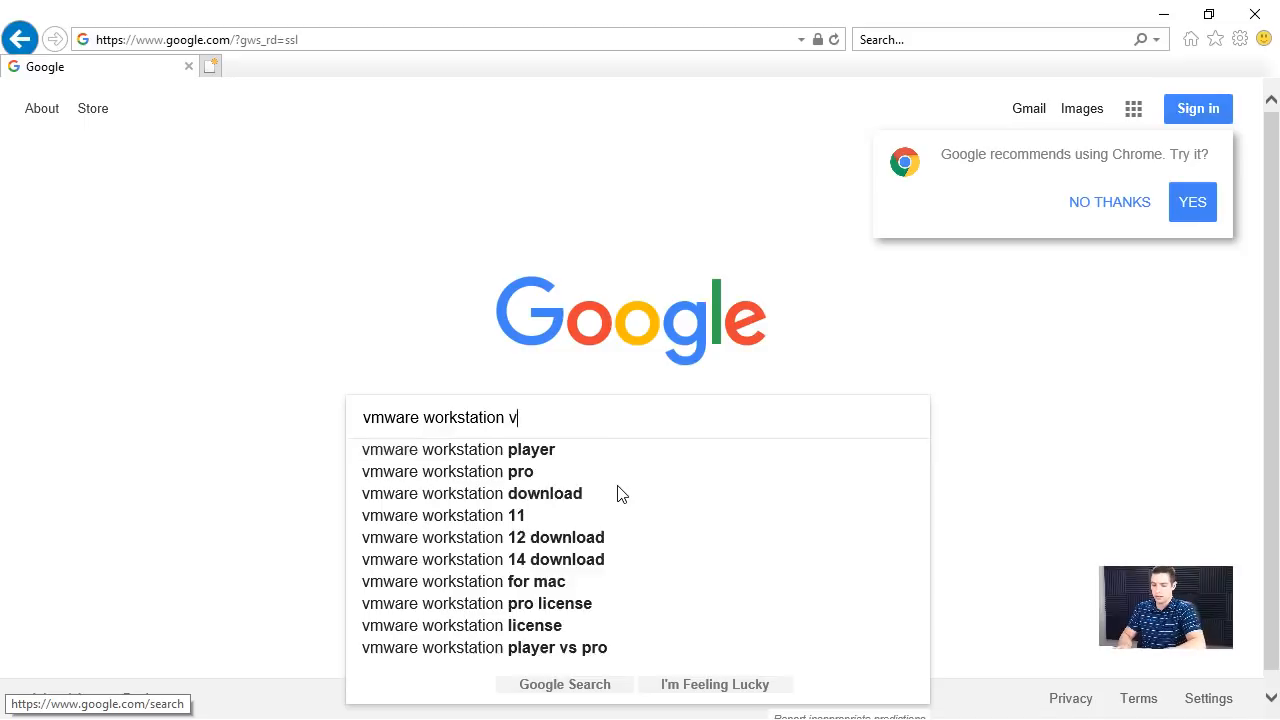
key("BackSpace")
type("player")
key("Return")
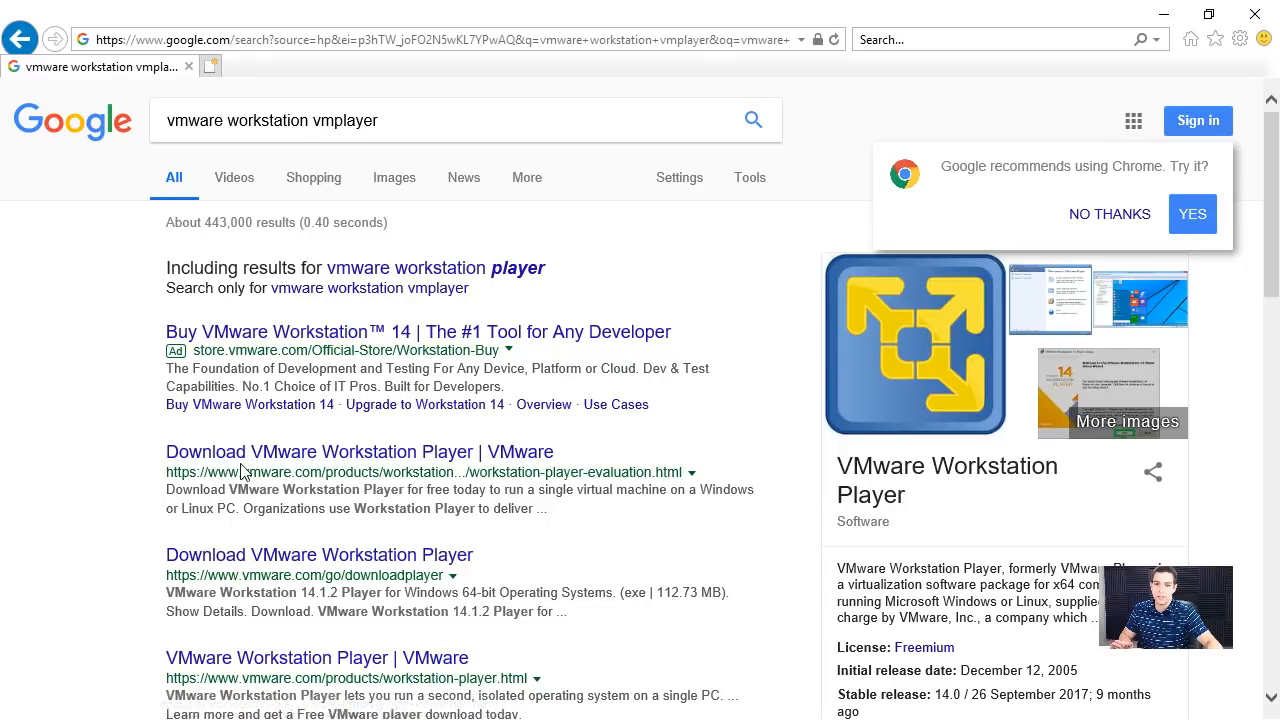
- Open the Download VMware Workstation Player result in a new tab, review its download options and close that tab
middle_click(330, 462)
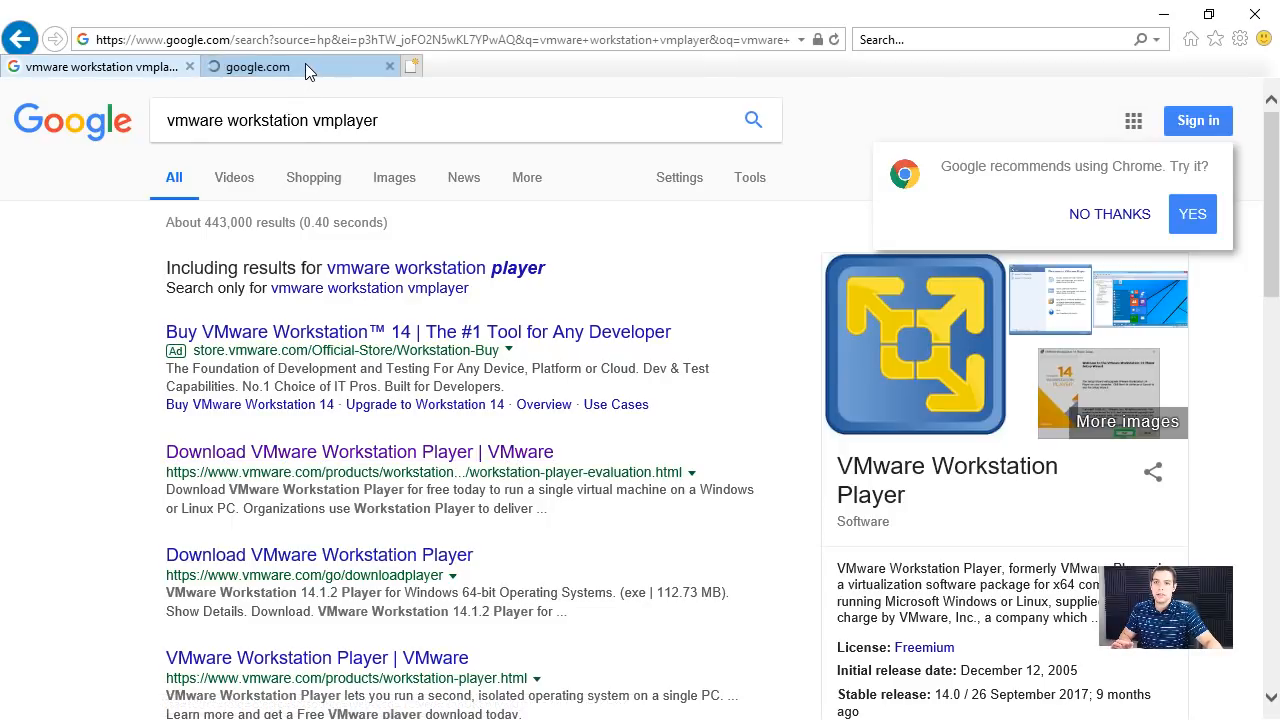
left_click(305, 66)
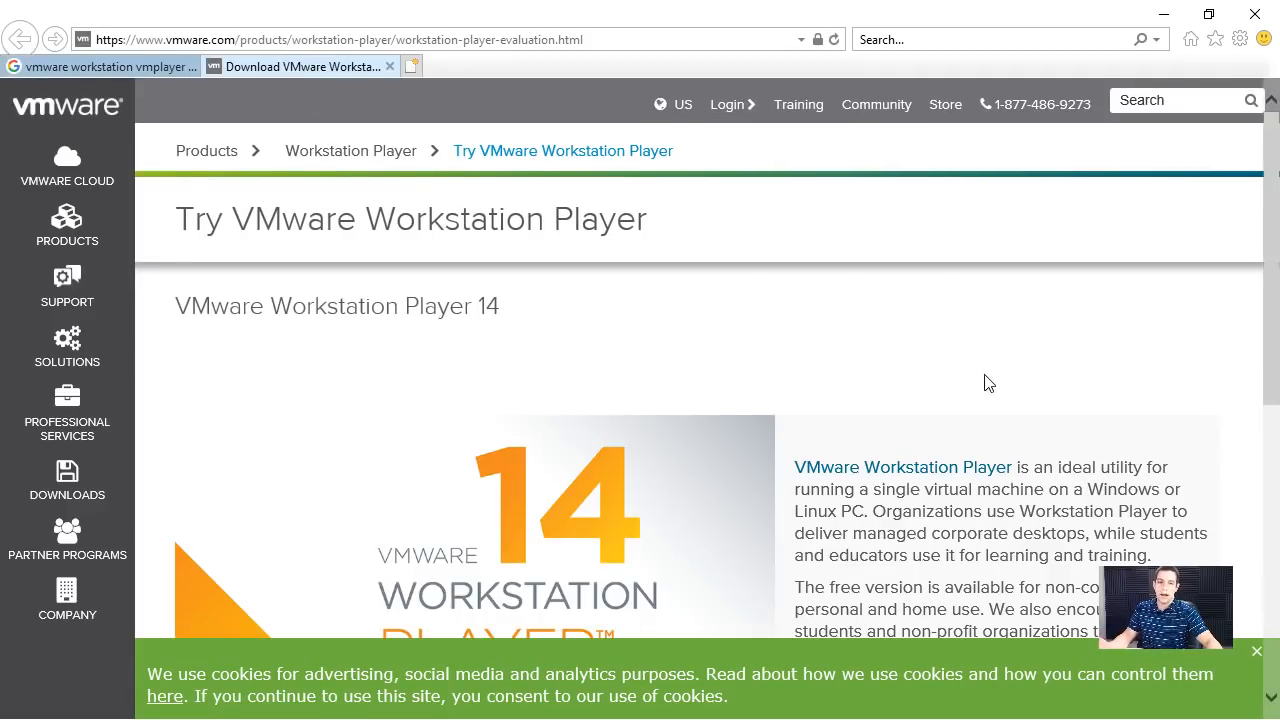
scroll(990, 375, "down", 3)
scroll(1010, 380, "down", 5)
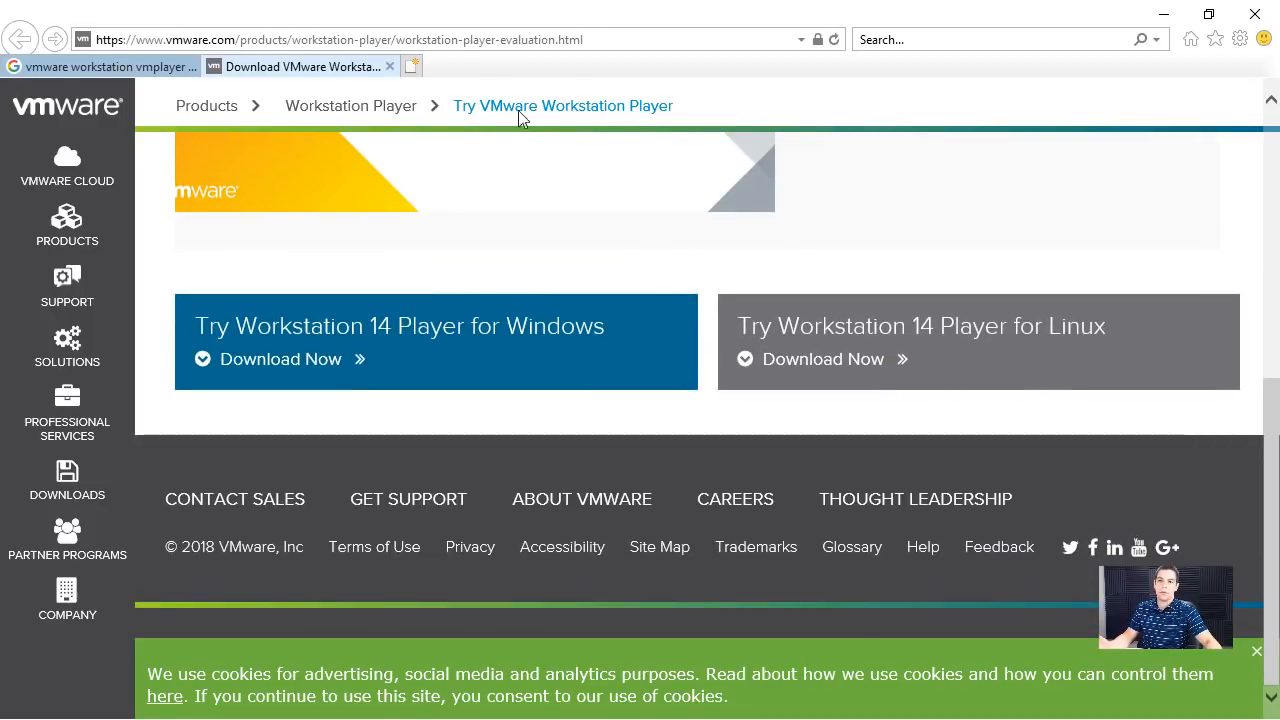
middle_click(337, 64)
- Search Google for "virtualbox download" and go to the VirtualBox downloads page
triple_click(377, 120)
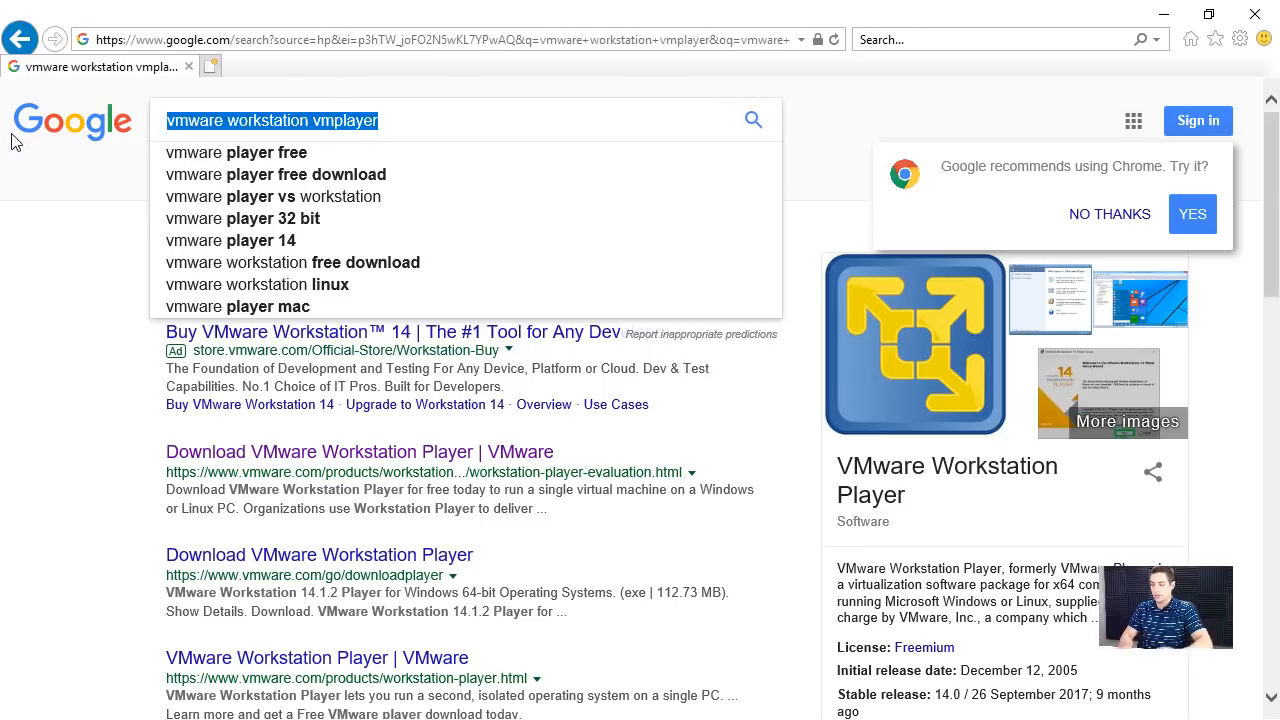
type("virtualbox download")
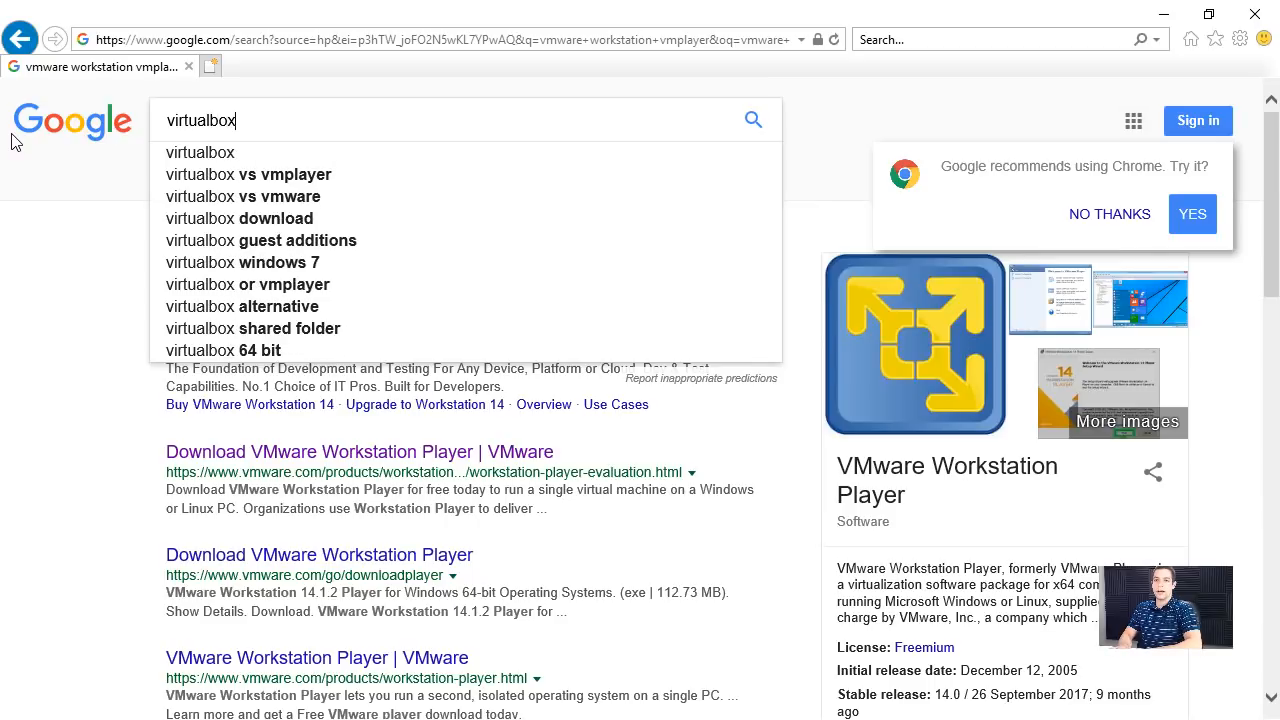
key("Return")
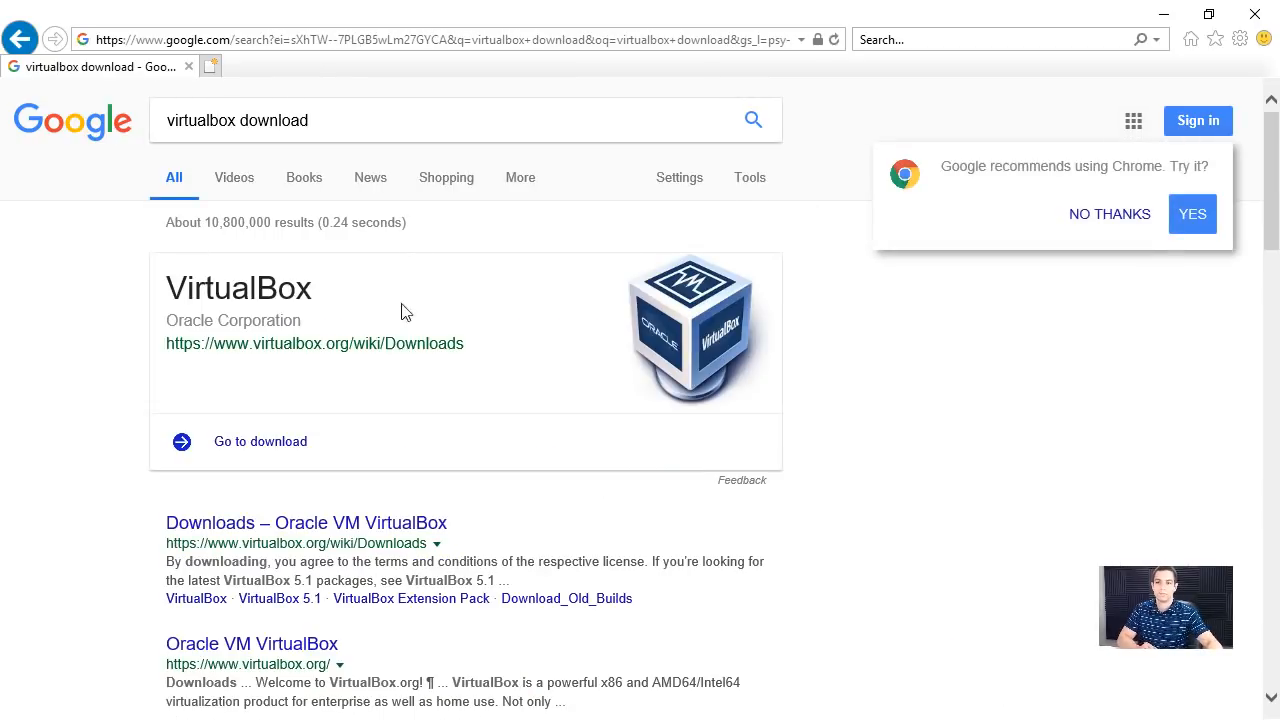
left_click(278, 458)
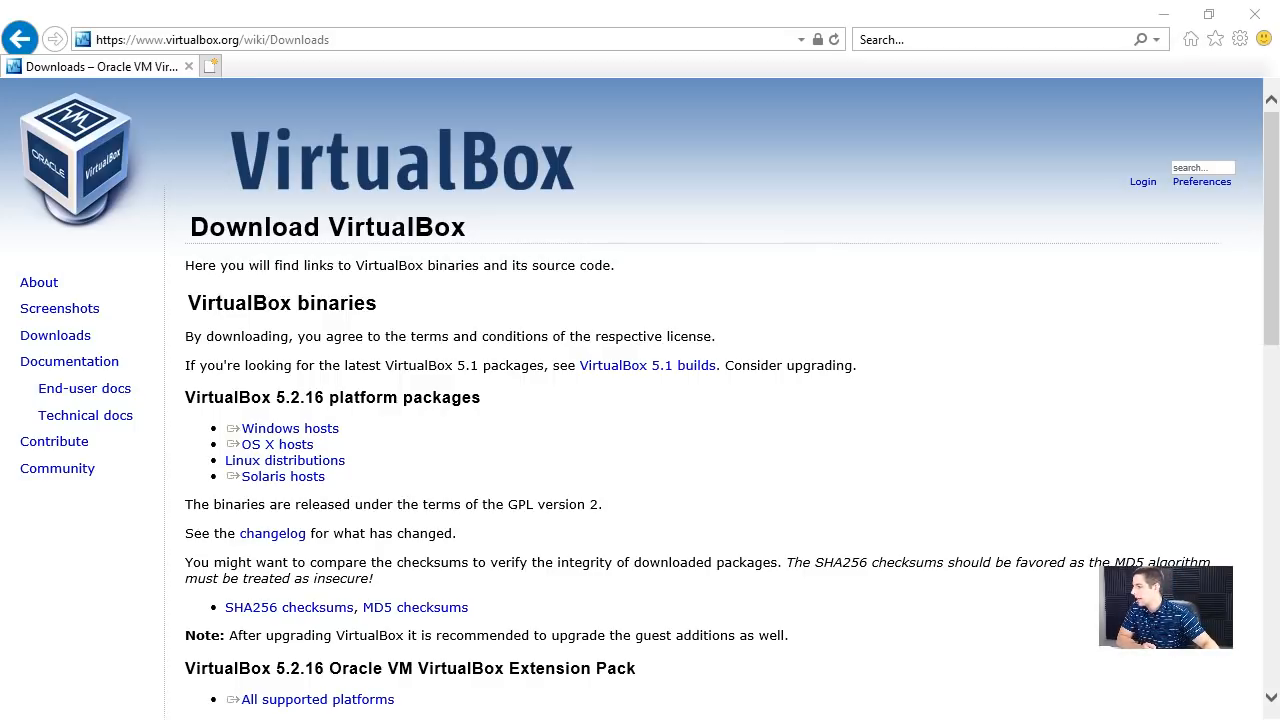
- Download and run the VirtualBox 5.2.16 platform package for Windows hosts
left_click(266, 330)
left_click_drag(188, 300, 309, 314)
left_click(307, 309)
scroll(290, 369, "down", 1)
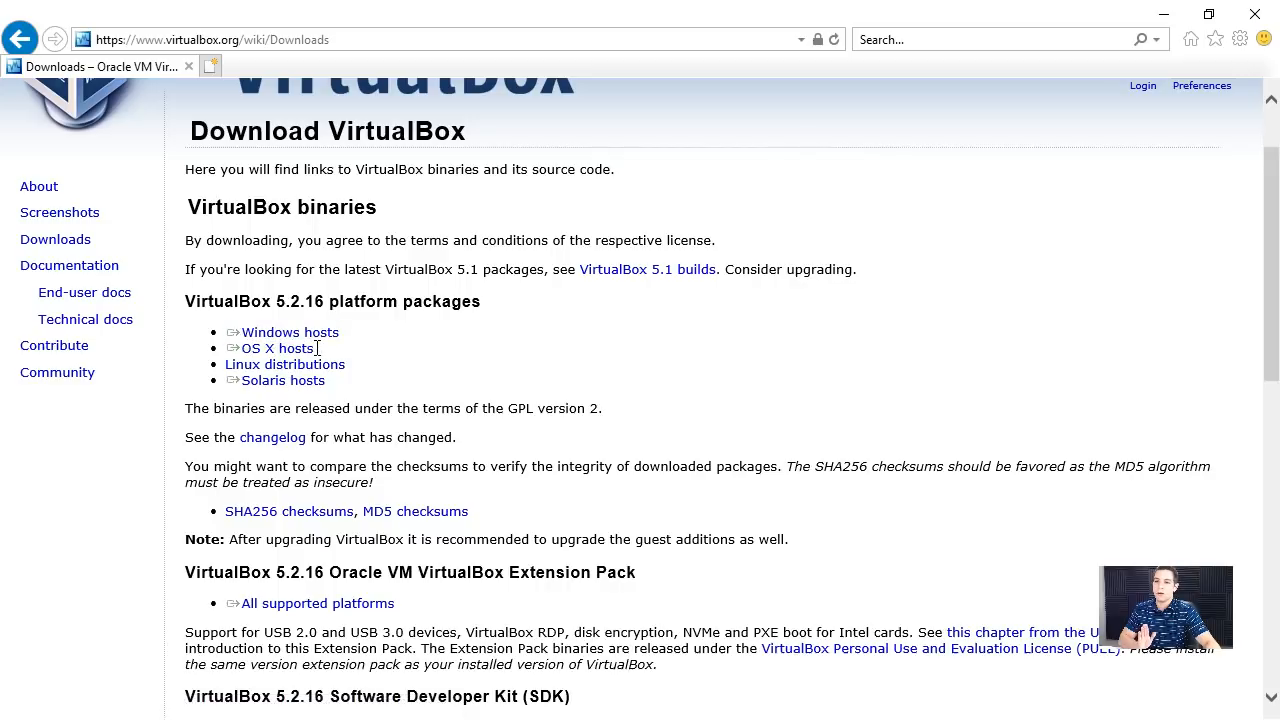
left_click(256, 384)
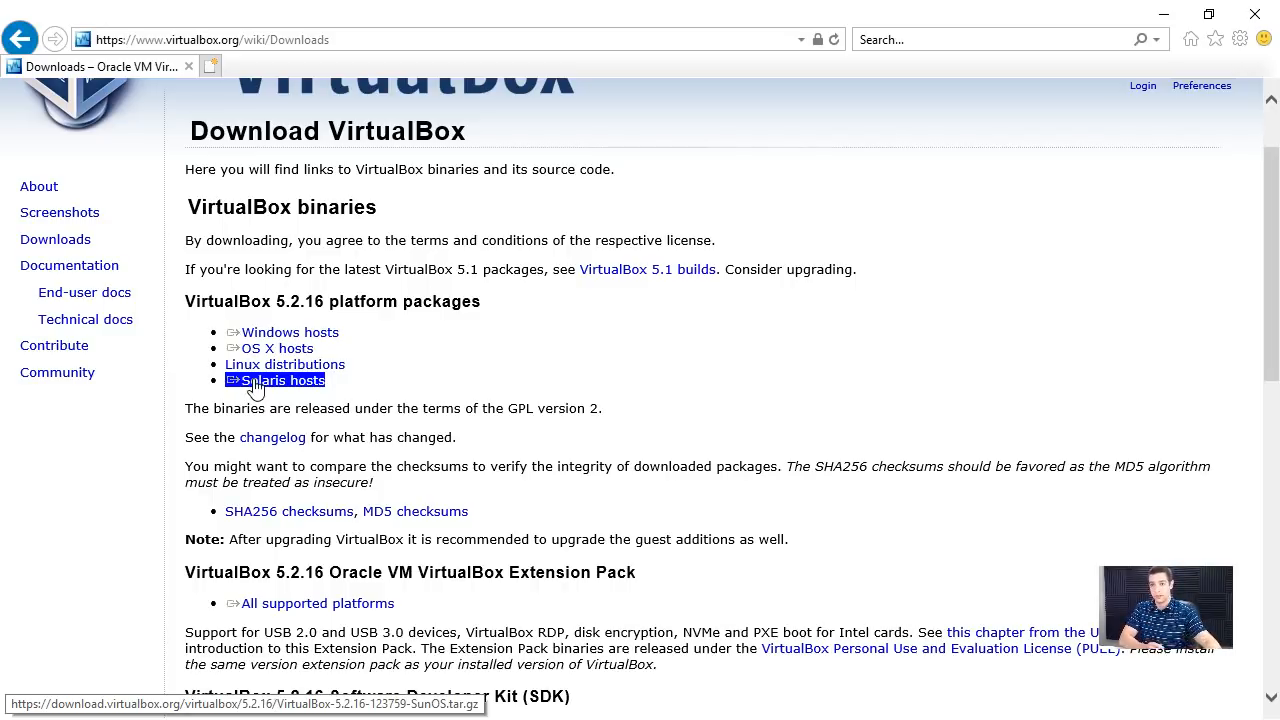
left_click(290, 333)
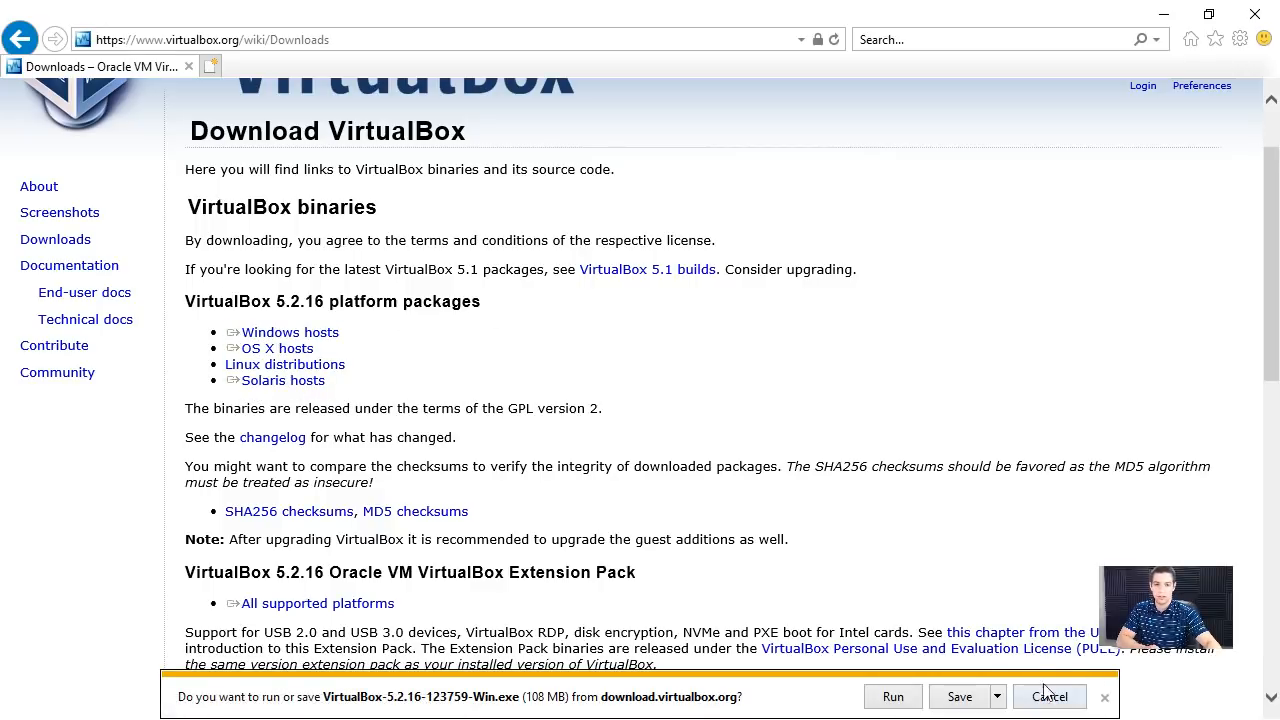
left_click(893, 697)
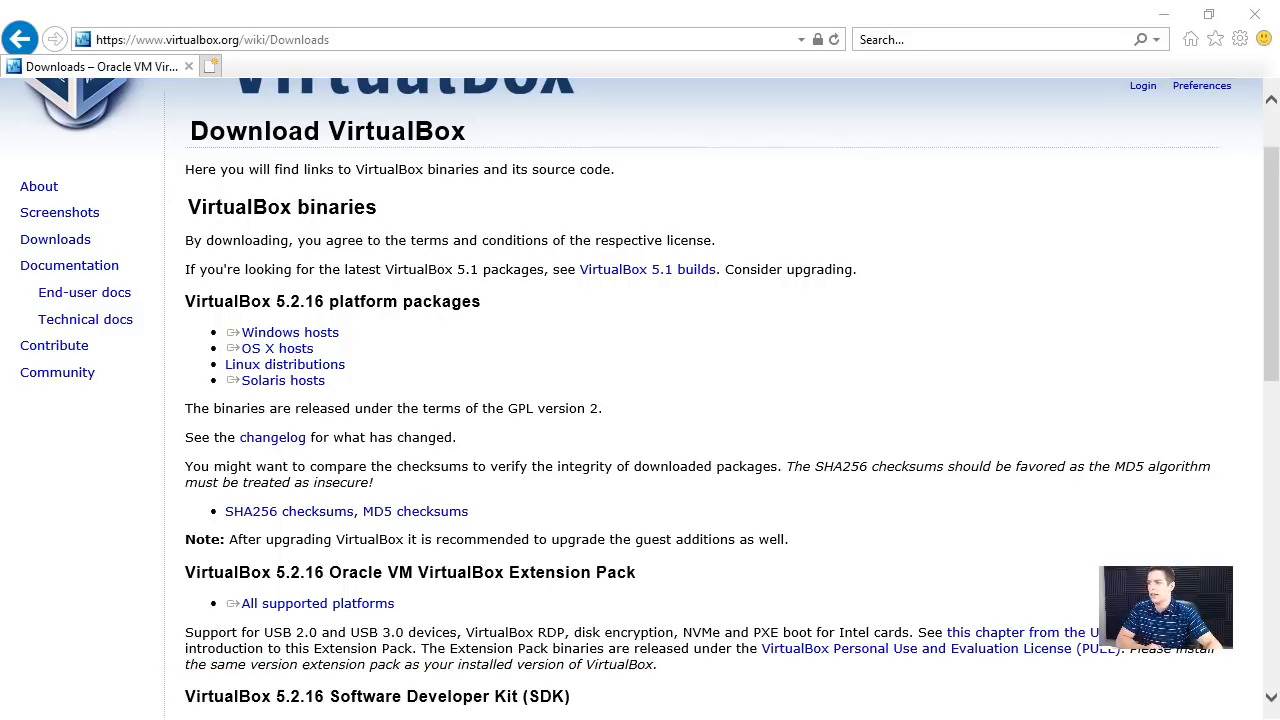
- Bring the VirtualBox setup wizard into view and accept the default features, install location and shortcut options
left_click_drag(0, 256, 668, 189)
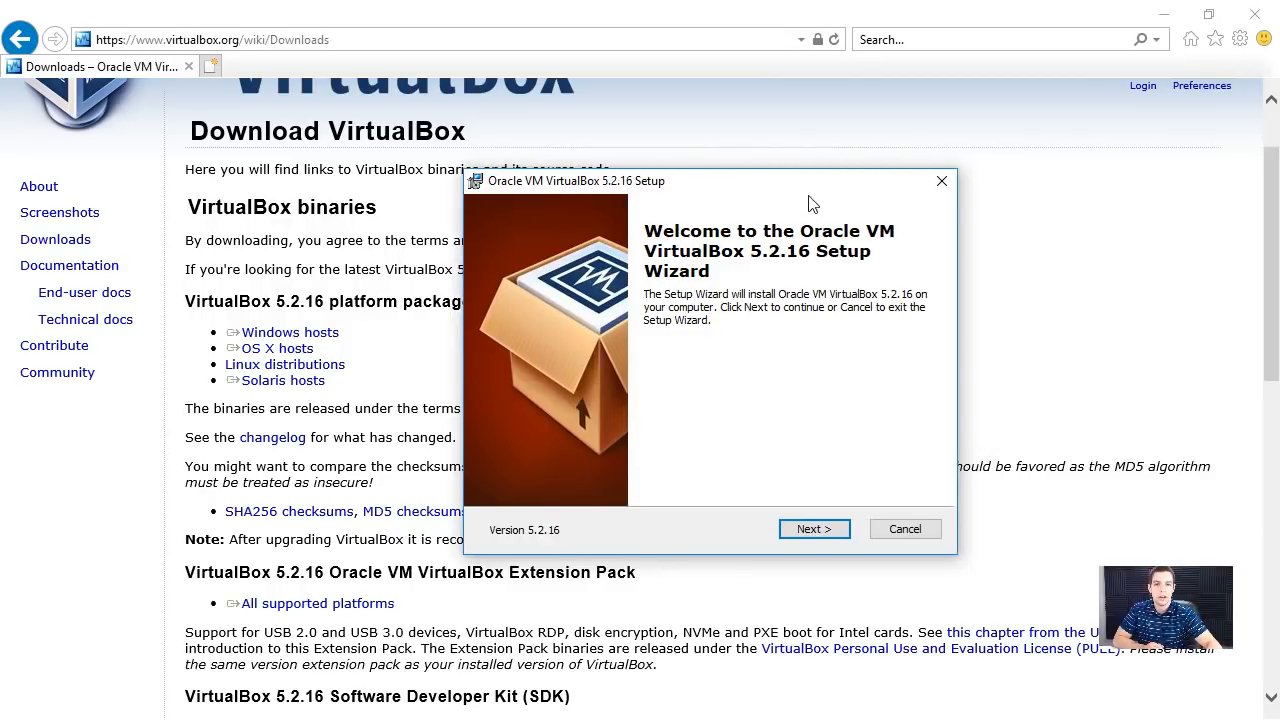
left_click_drag(806, 186, 753, 173)
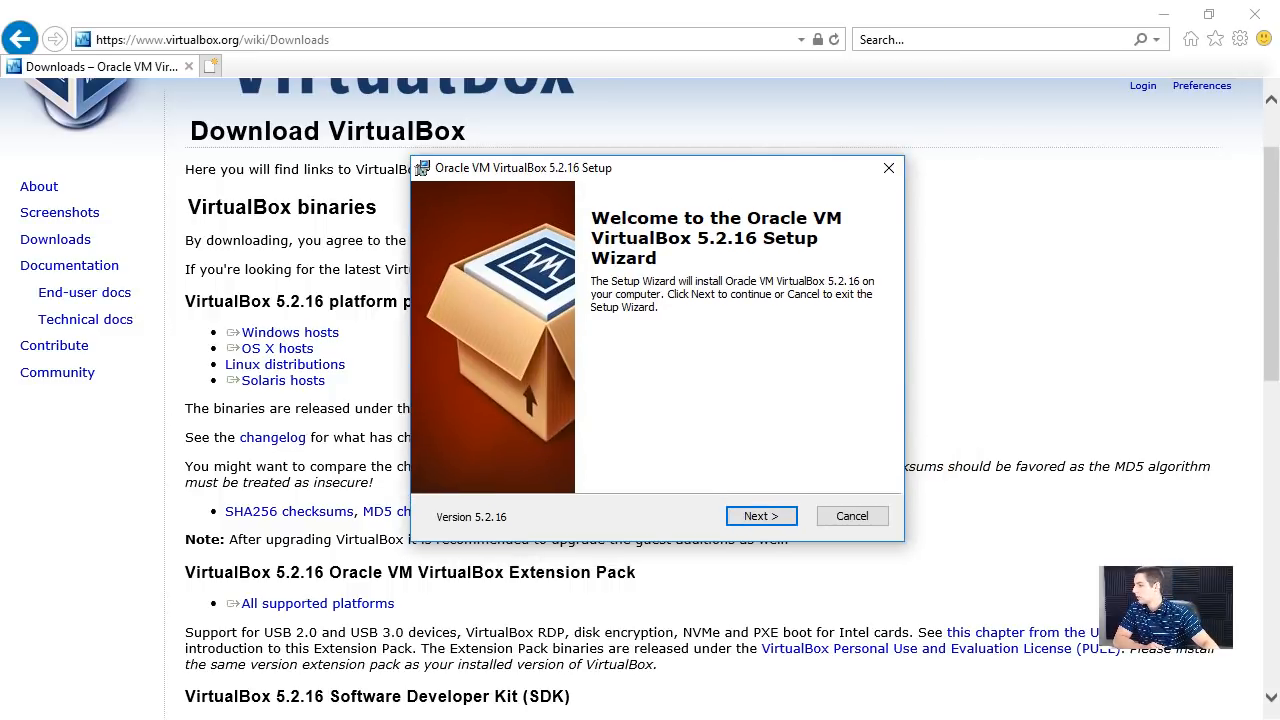
left_click(858, 409)
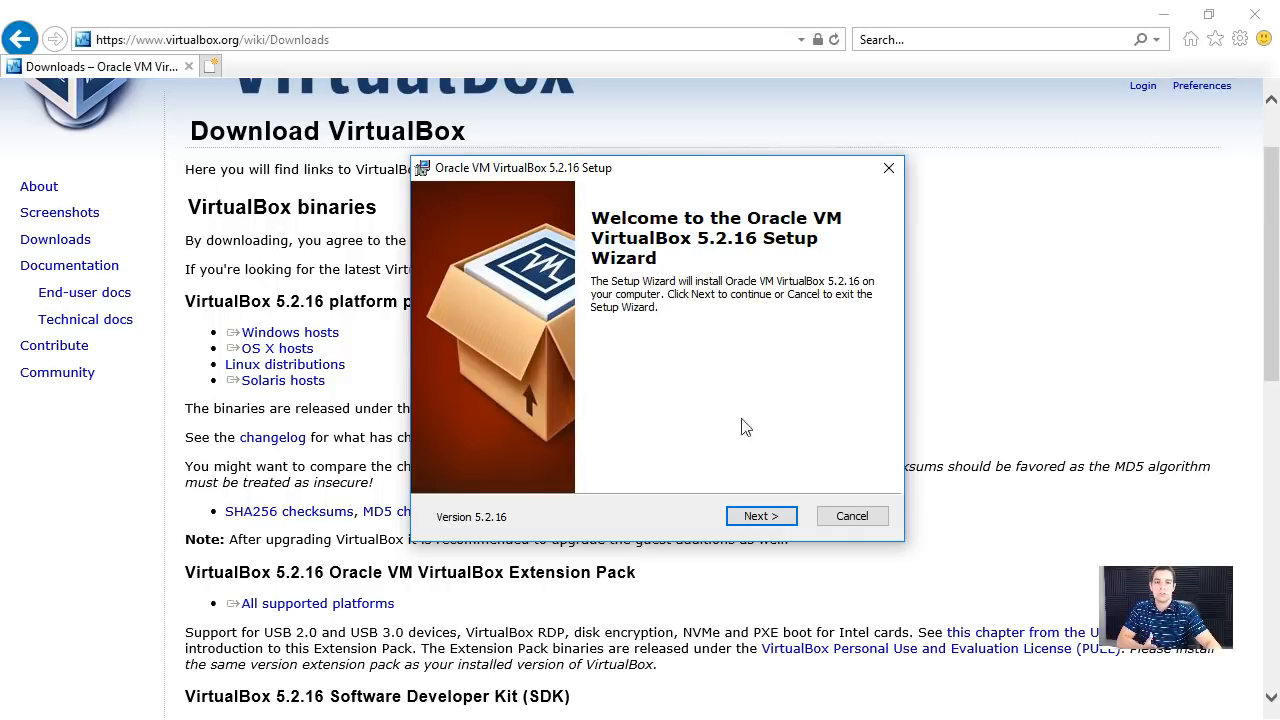
left_click(763, 512)
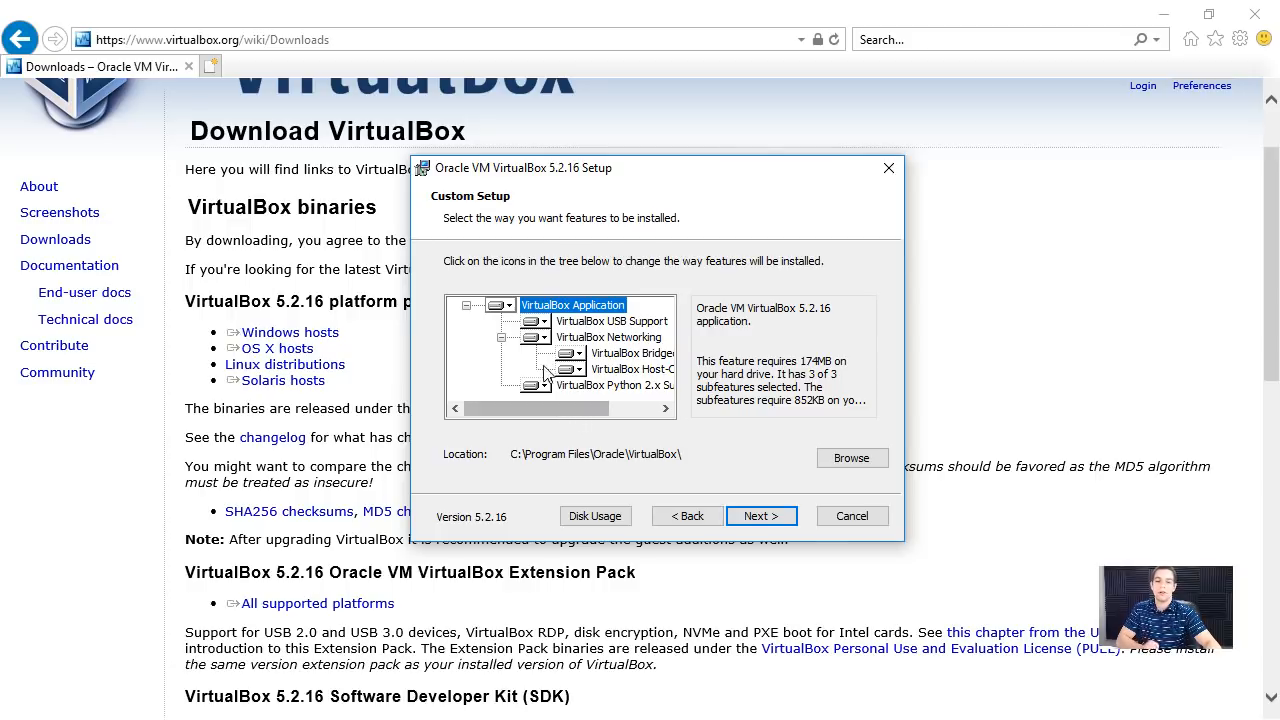
mouse_move(533, 400)
left_mouse_down()
mouse_move(607, 404)
mouse_move(552, 402)
left_mouse_up()
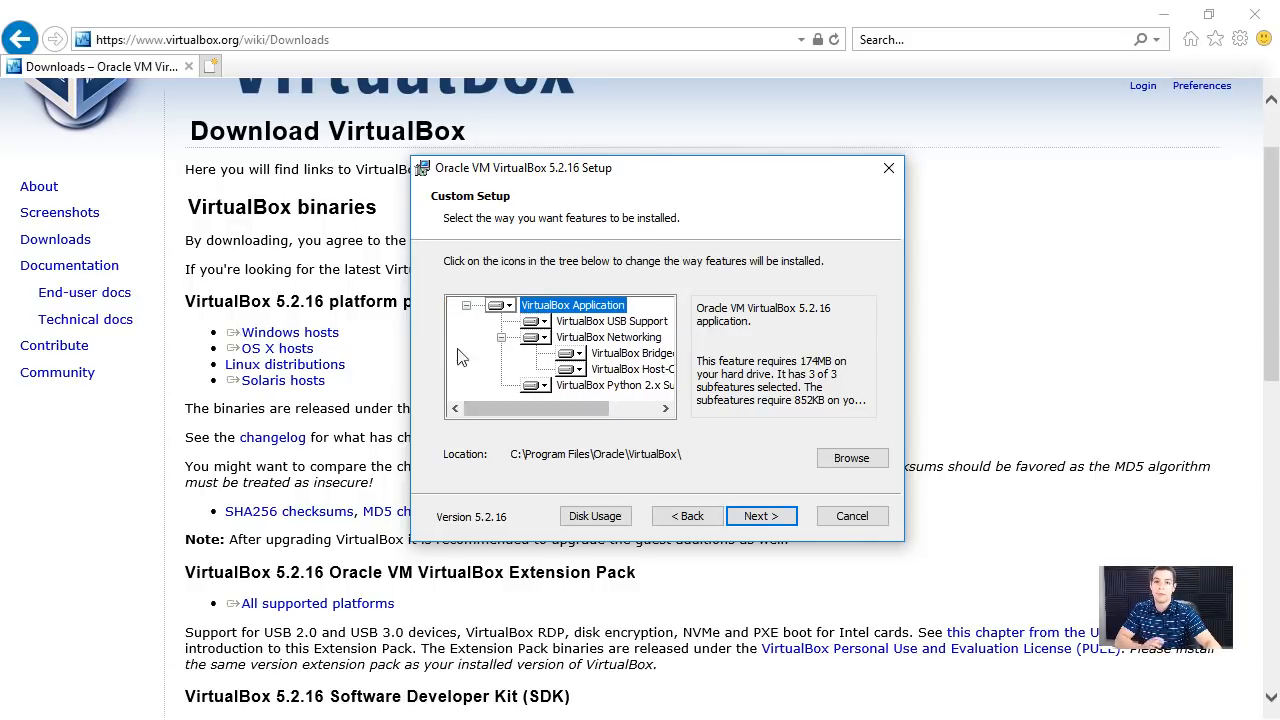
left_click(755, 517)
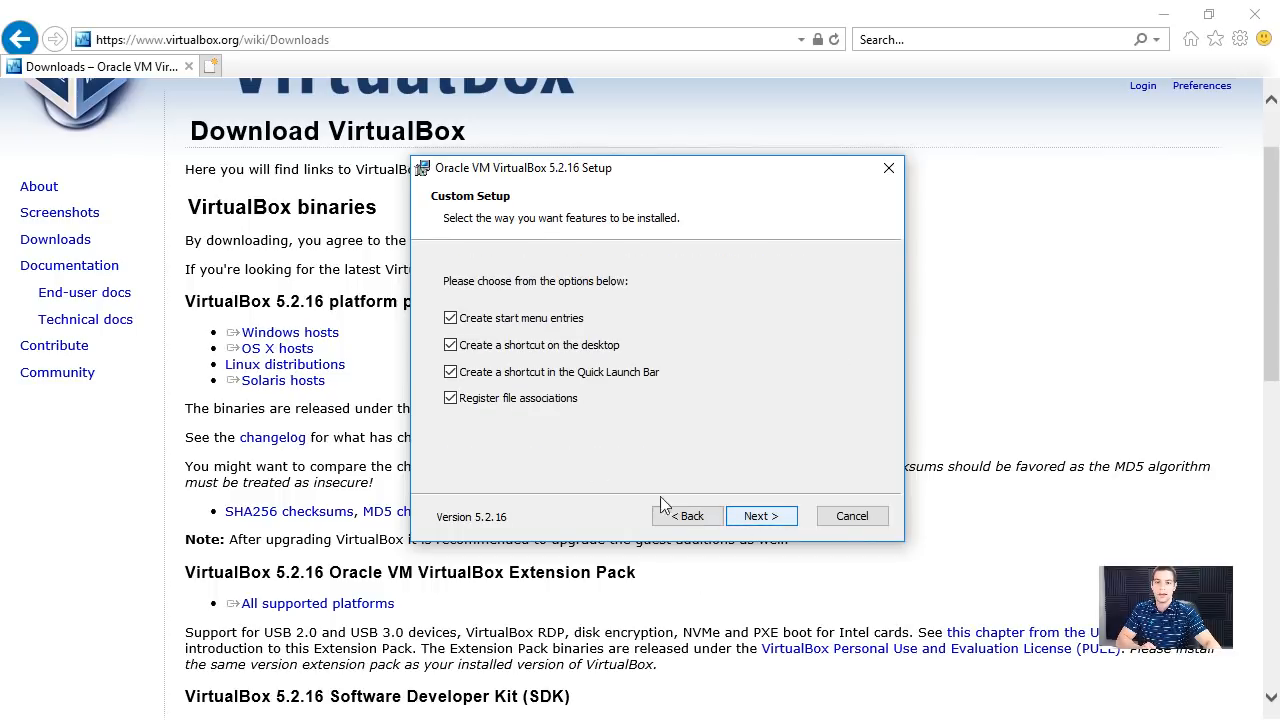
left_click(742, 514)
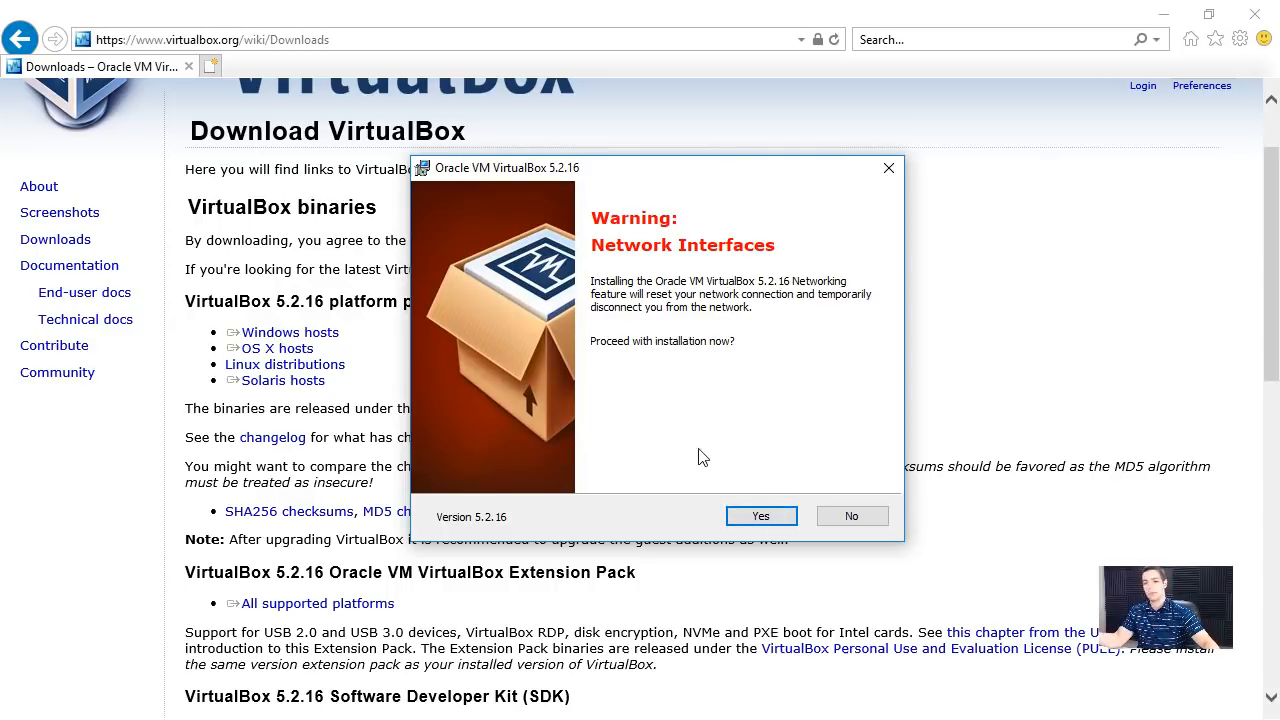
- Agree to the network interface reset, install VirtualBox 5.2.16 and finish setup with VirtualBox set to start after installation
left_click(780, 519)
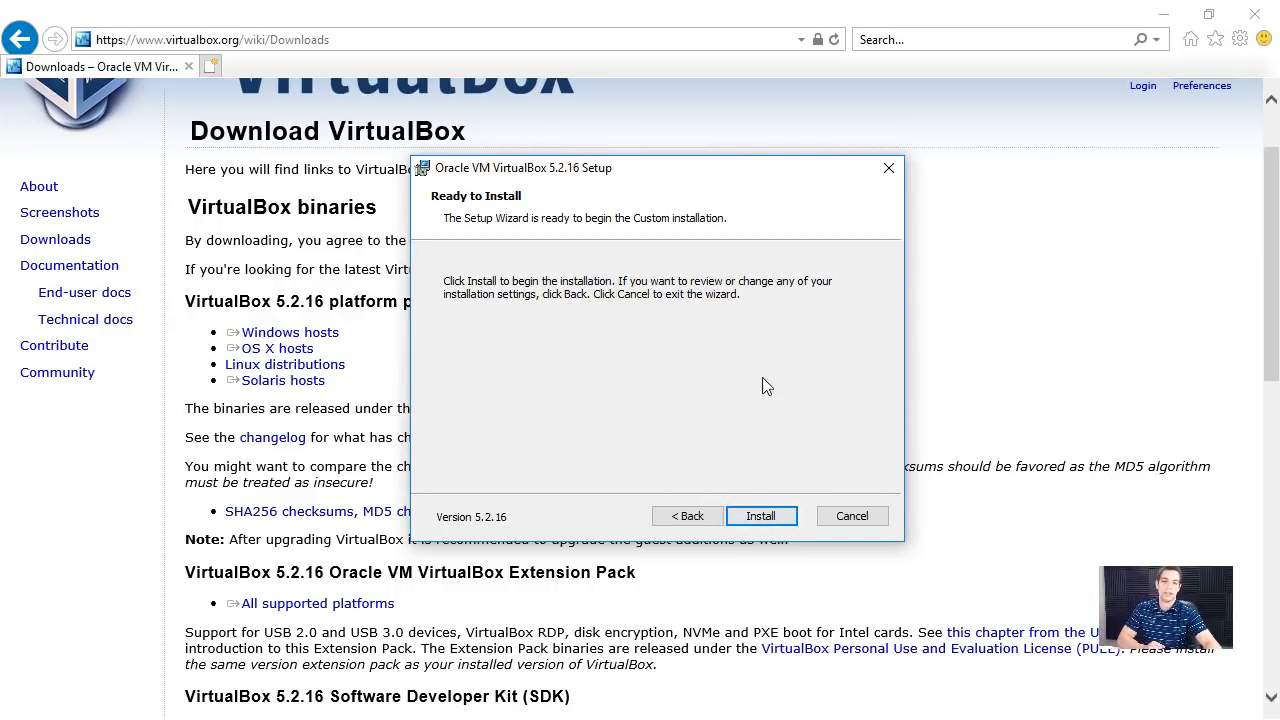
left_click(766, 520)
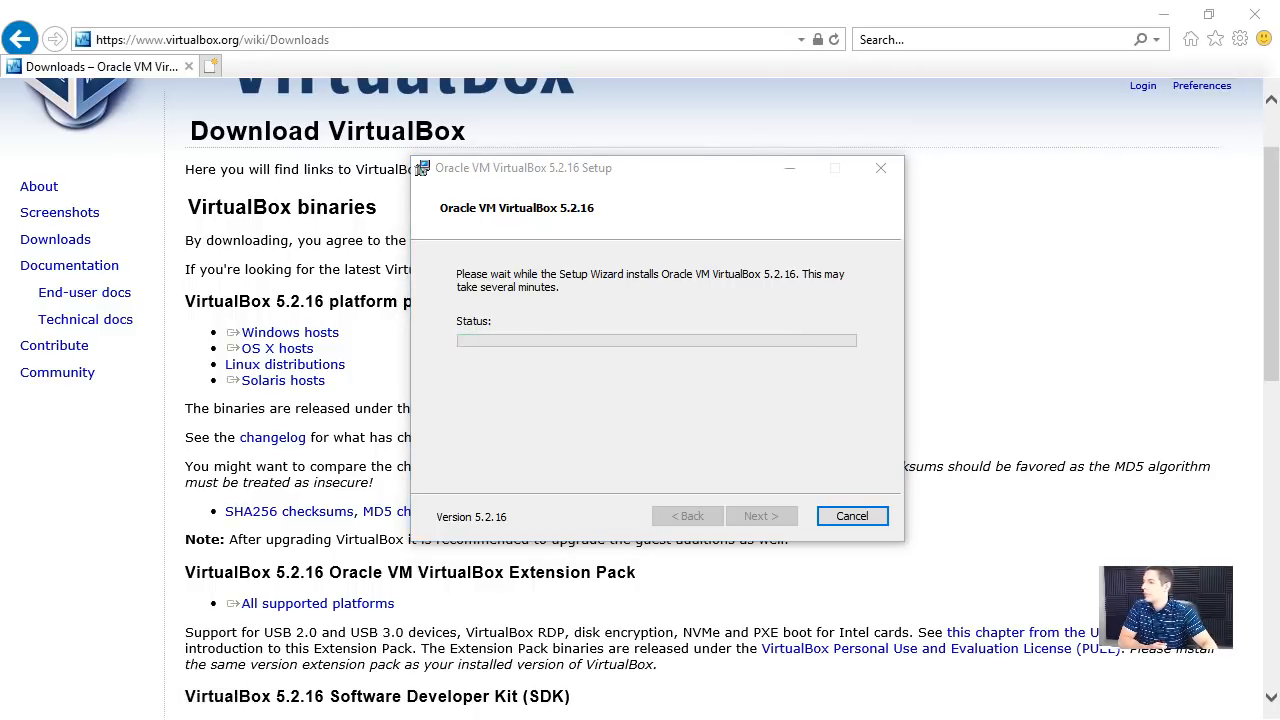
left_click(799, 410)
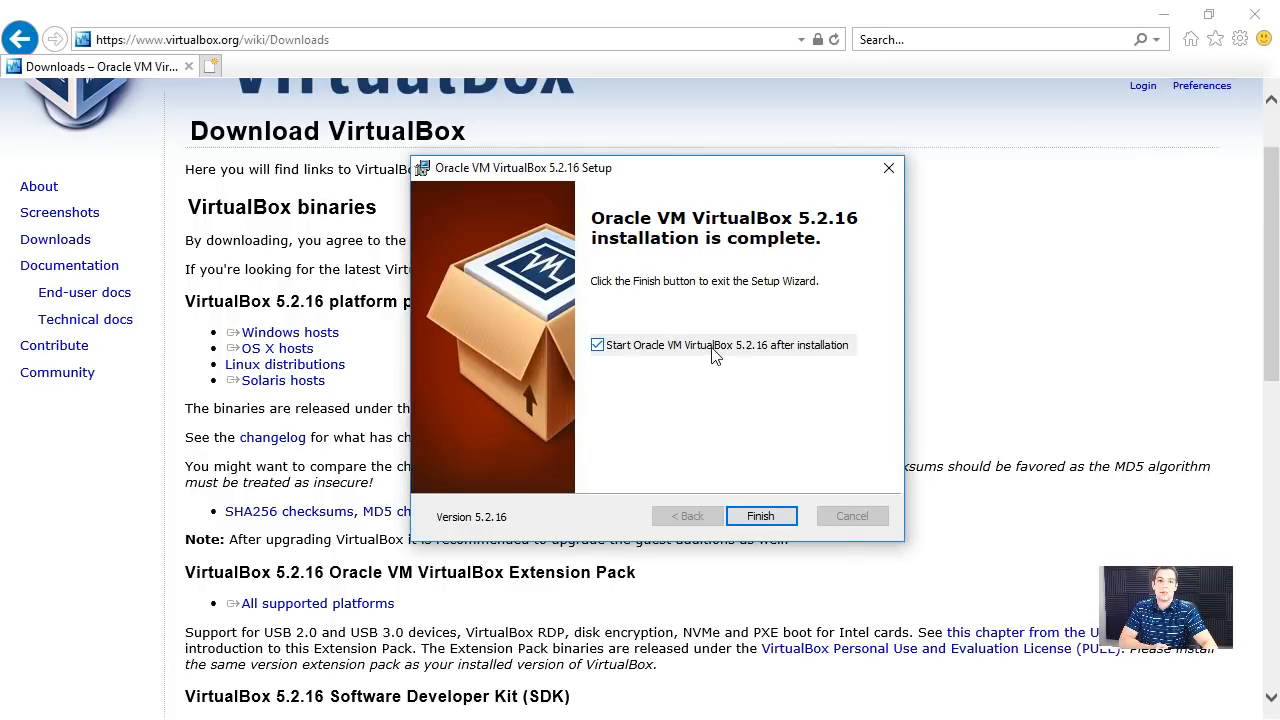
left_click(766, 512)
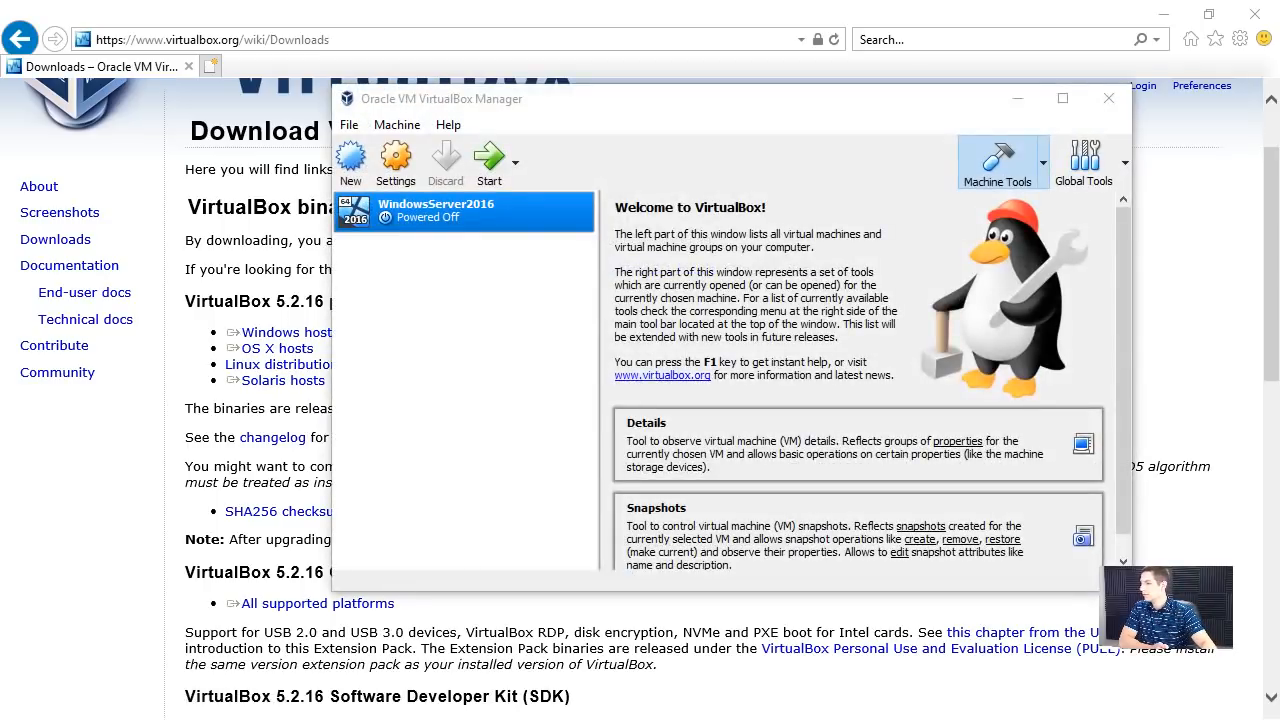
- Remove the existing WindowsServer2016 virtual machine and return to VirtualBox Manager
right_click(449, 222)
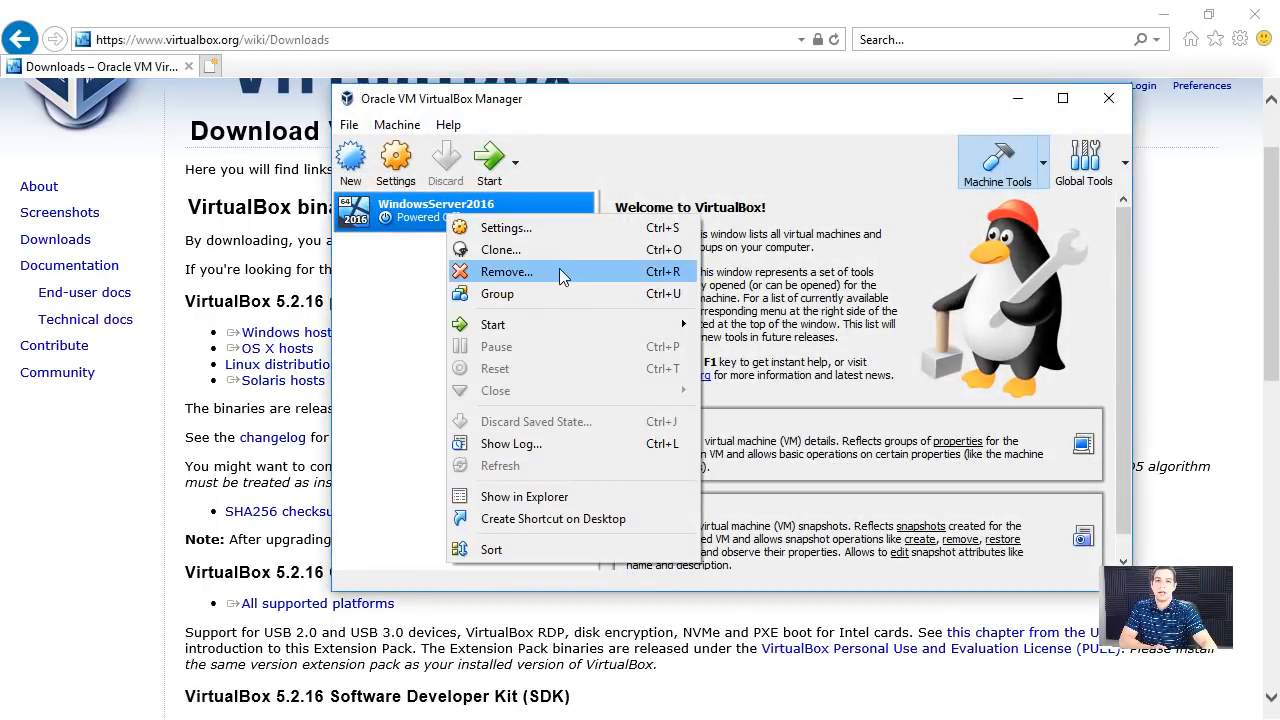
left_click(562, 276)
left_click(650, 436)
key("alt+F4")
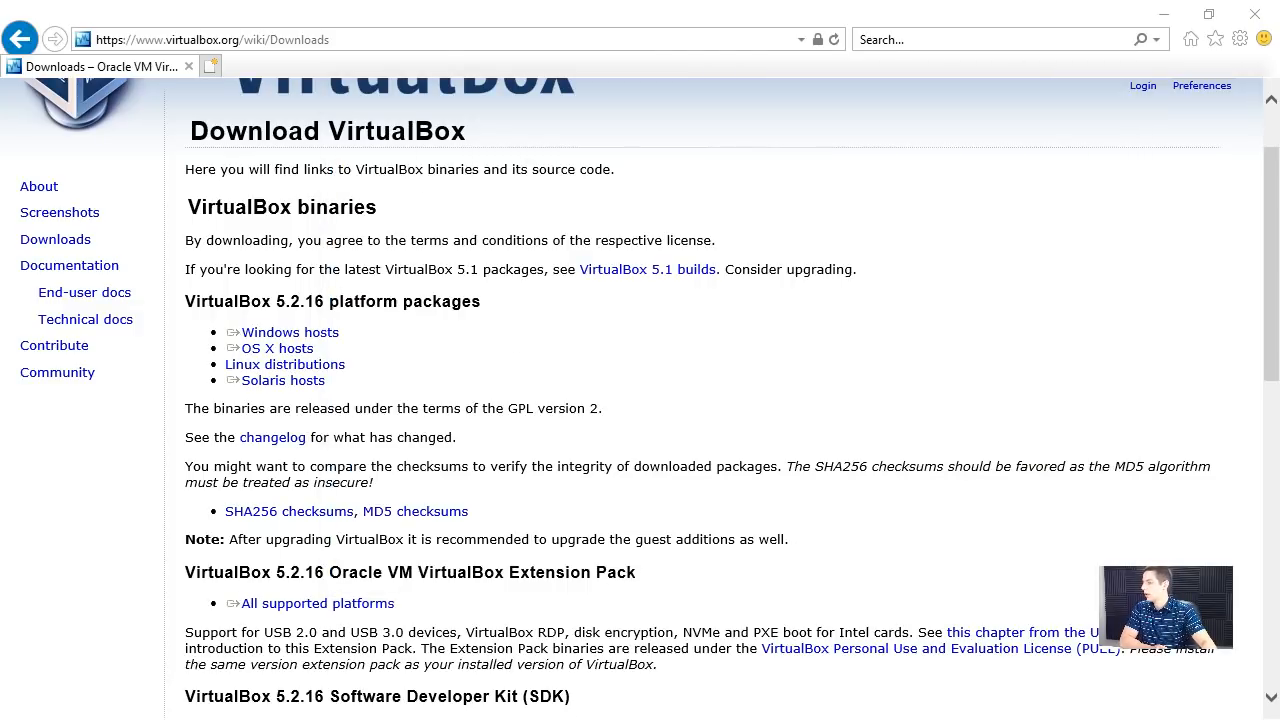
key("alt+Tab")
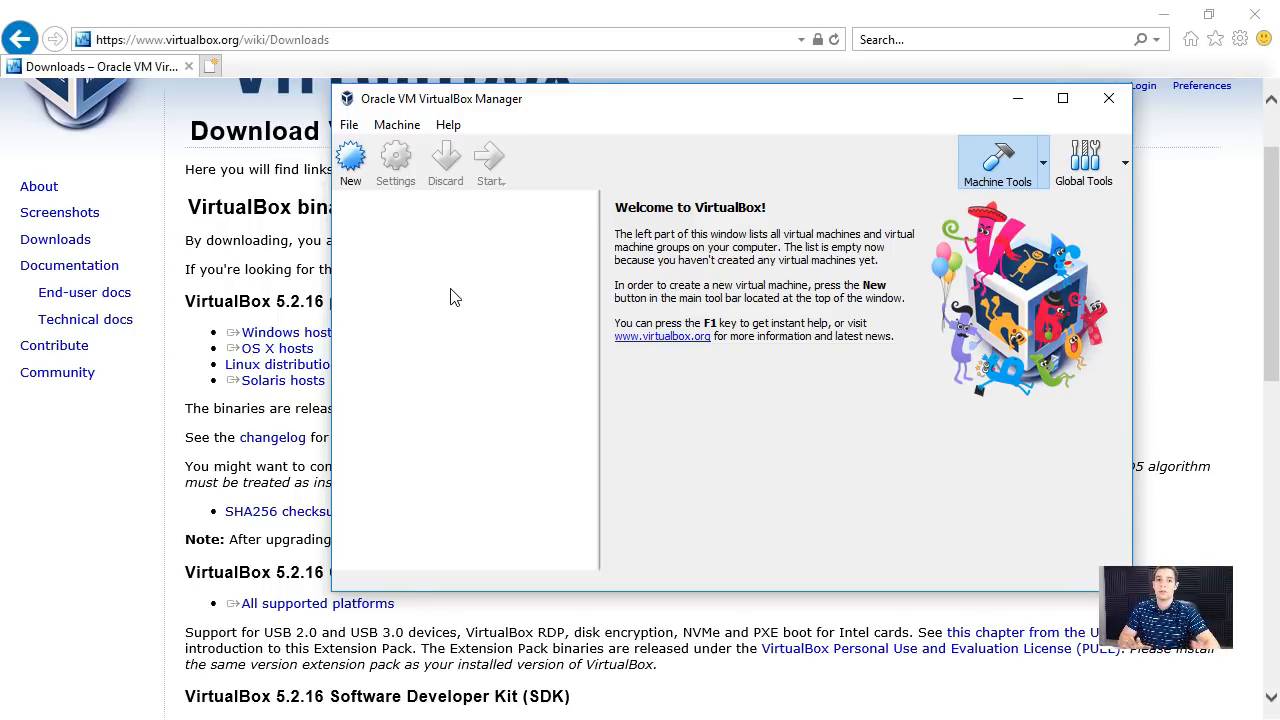
- Start a new virtual machine in Expert Mode and name it Windows Server 2016
left_click(364, 177)
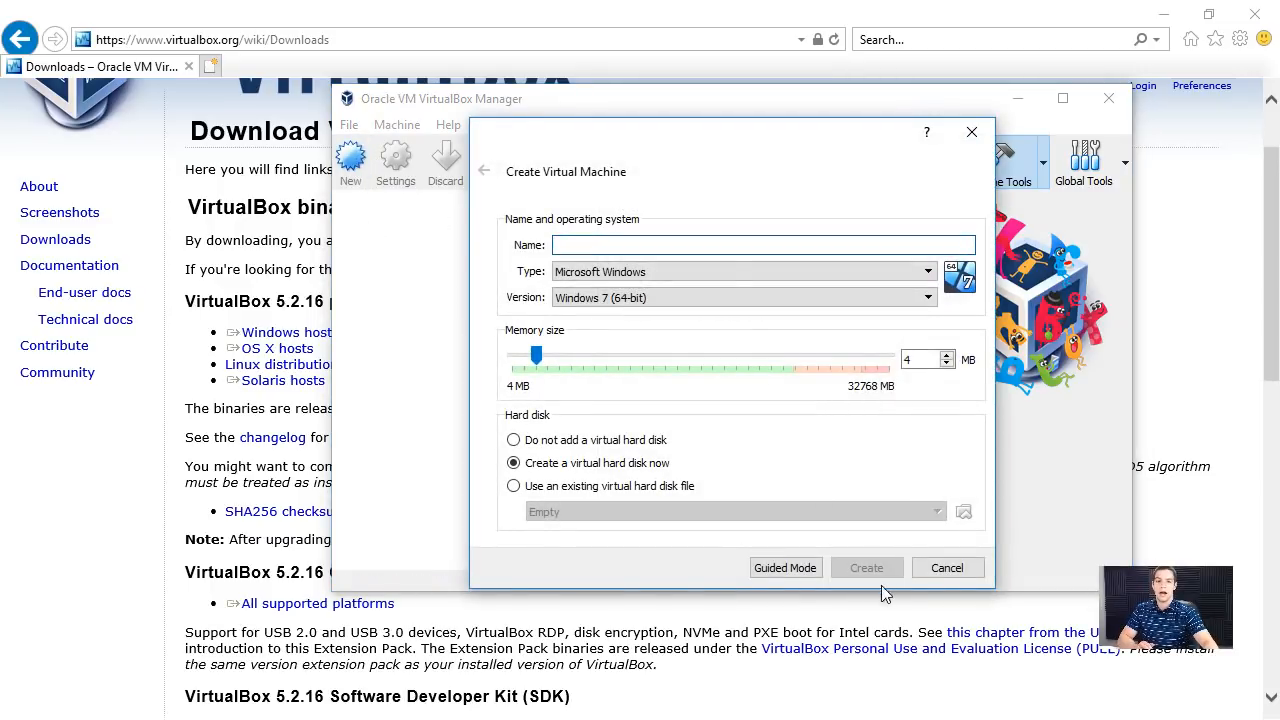
left_click(785, 568)
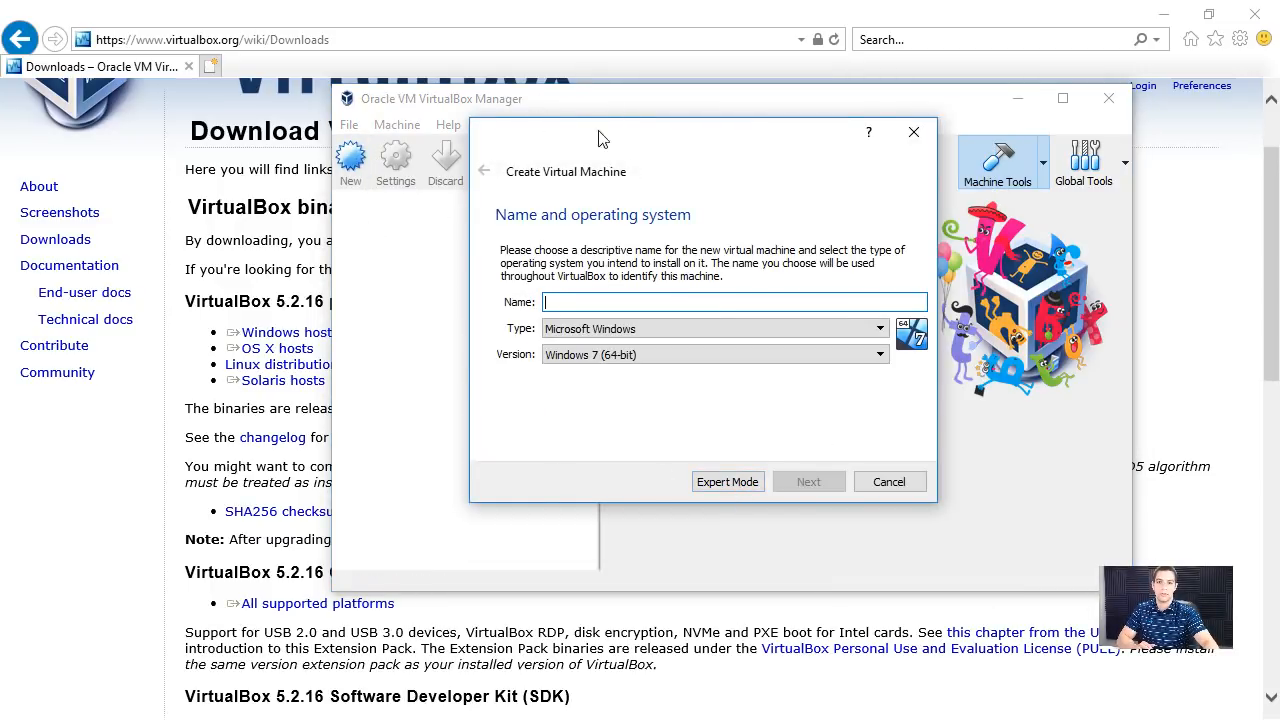
left_click(728, 482)
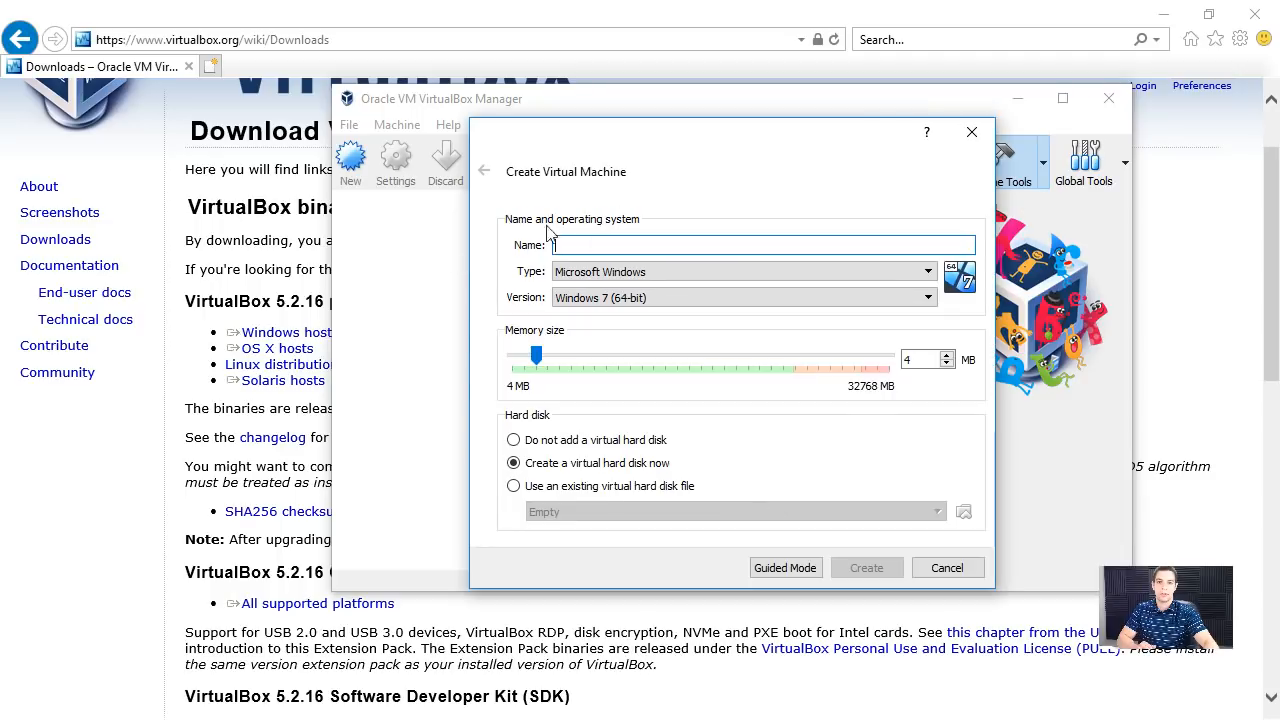
type("W")
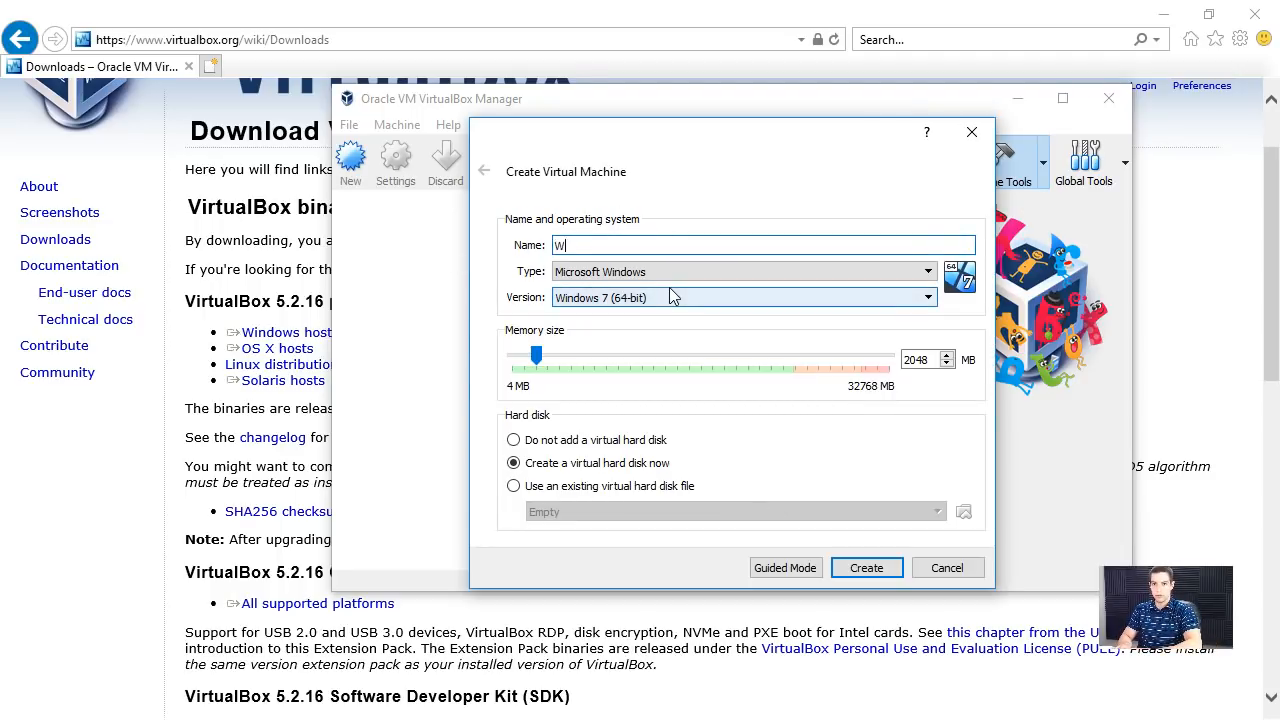
type("indows Server 2016")
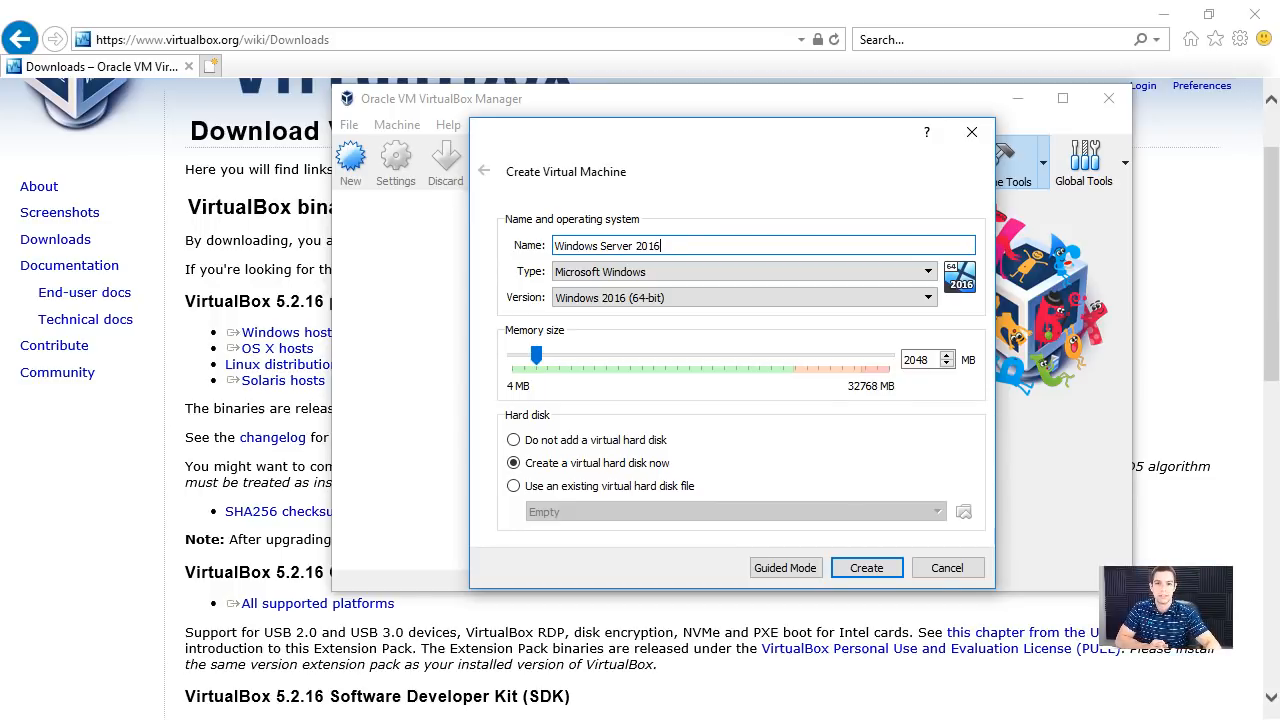
- Check the host computer's memory in Task Manager and move its window aside so the virtual machine's memory setting is accessible
triple_click(588, 245)
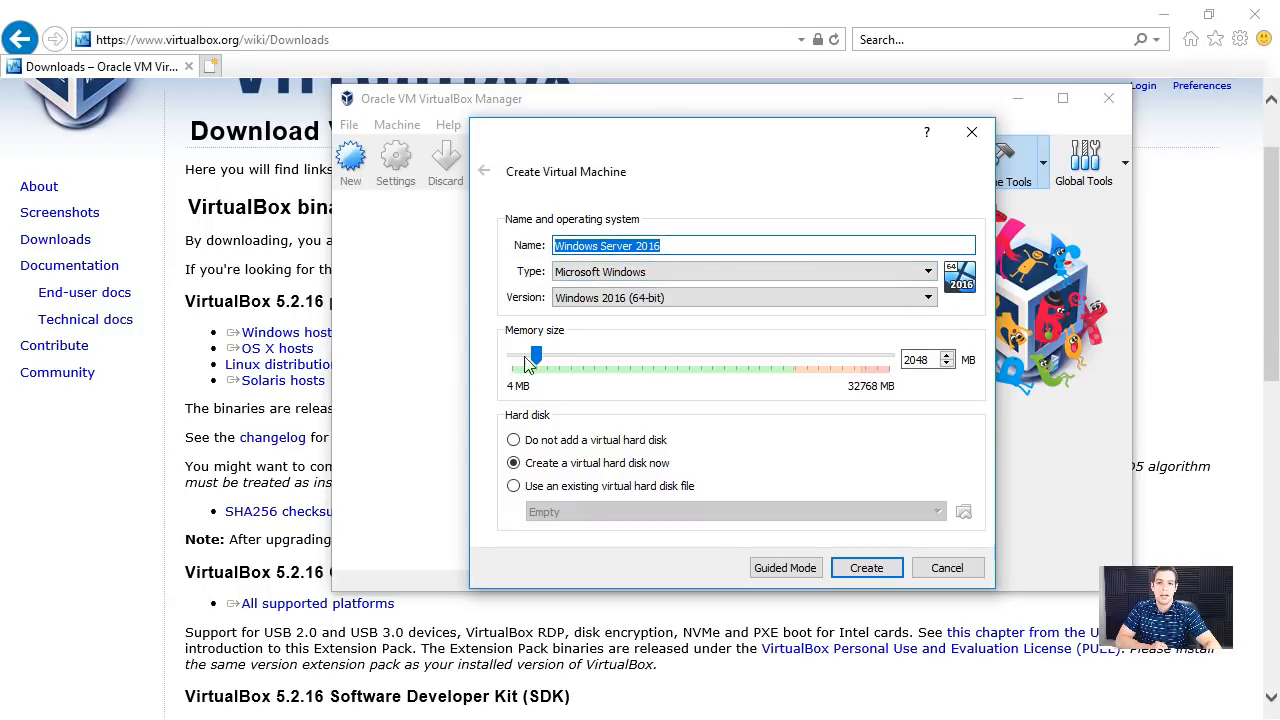
left_click_drag(537, 358, 732, 362)
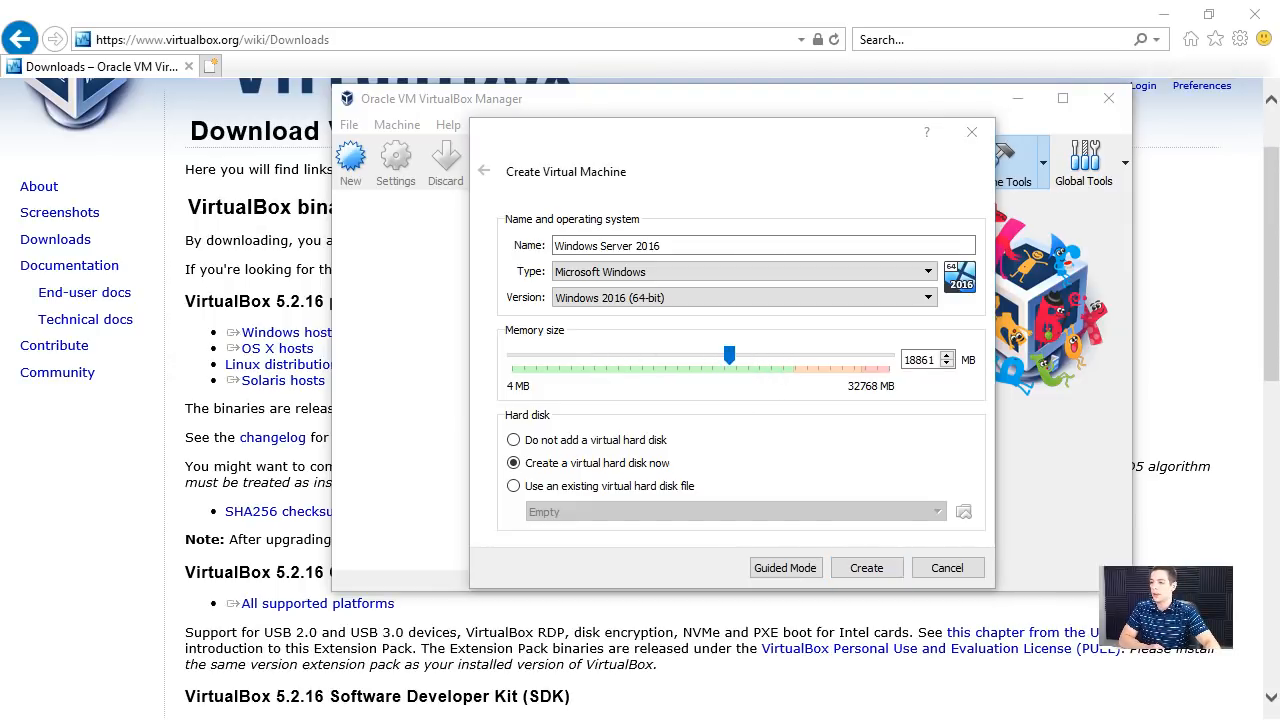
key("ctrl+shift+Escape")
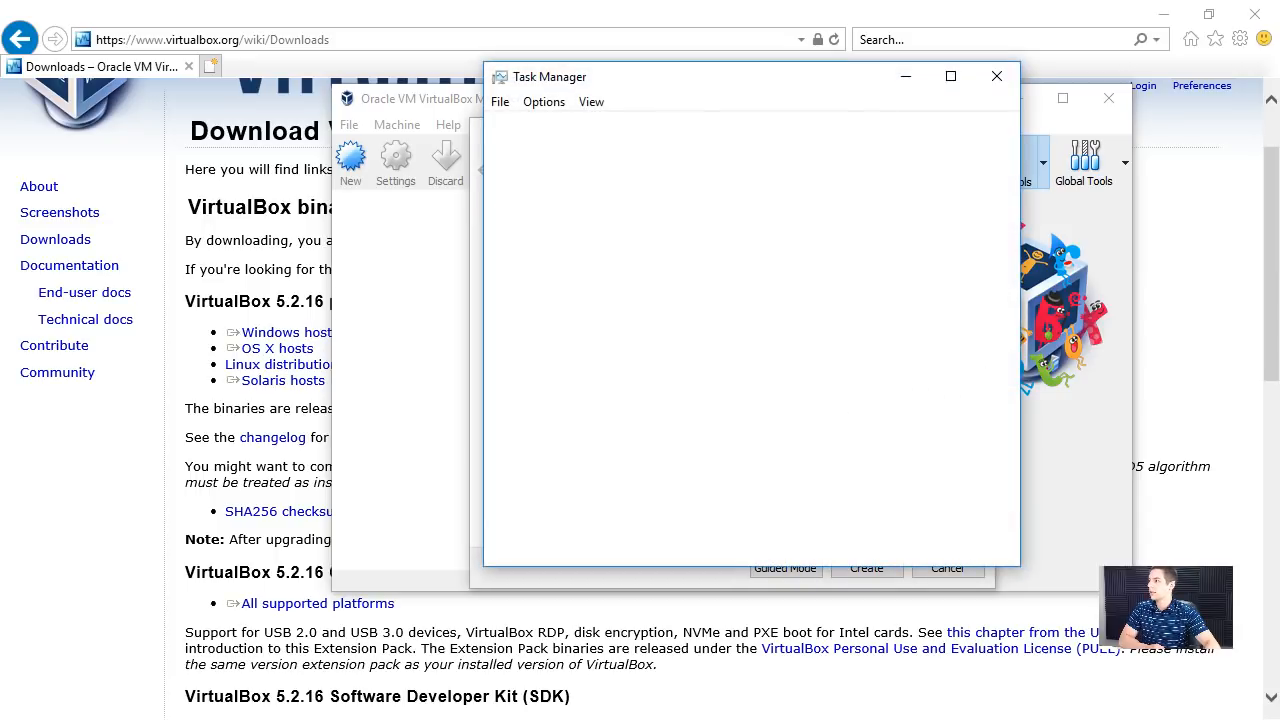
left_click(588, 126)
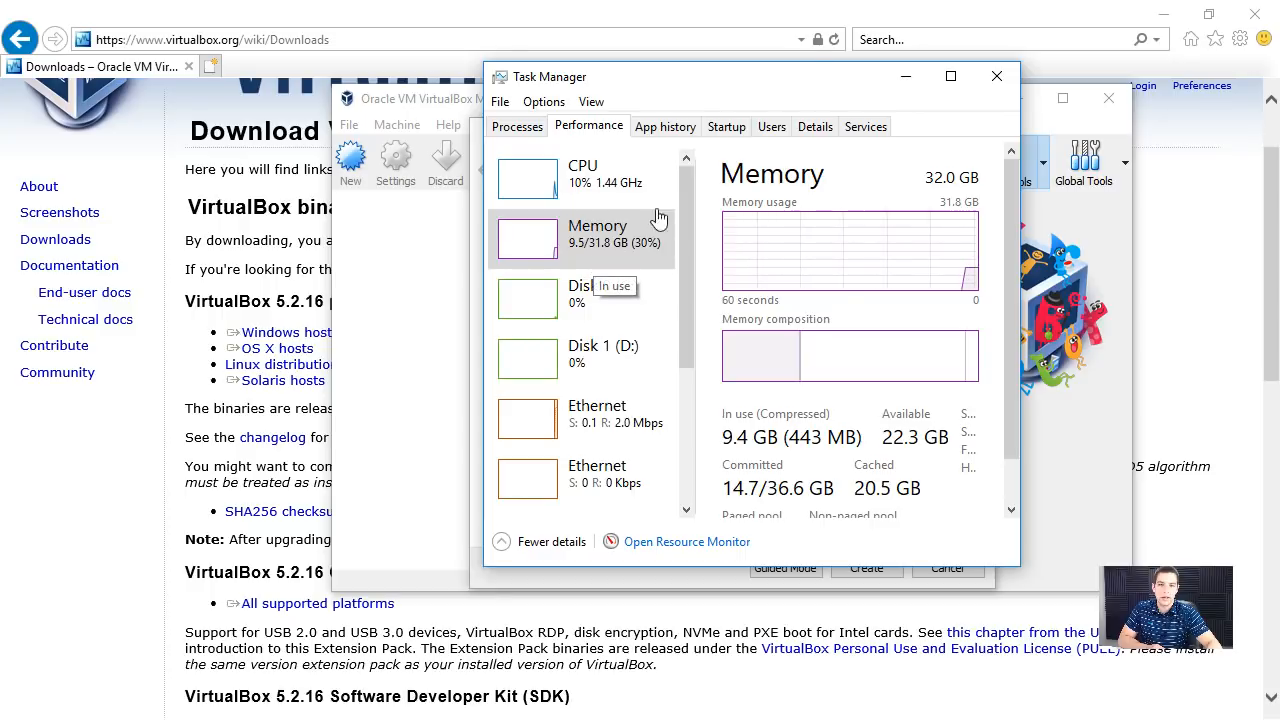
left_click_drag(784, 76, 334, 72)
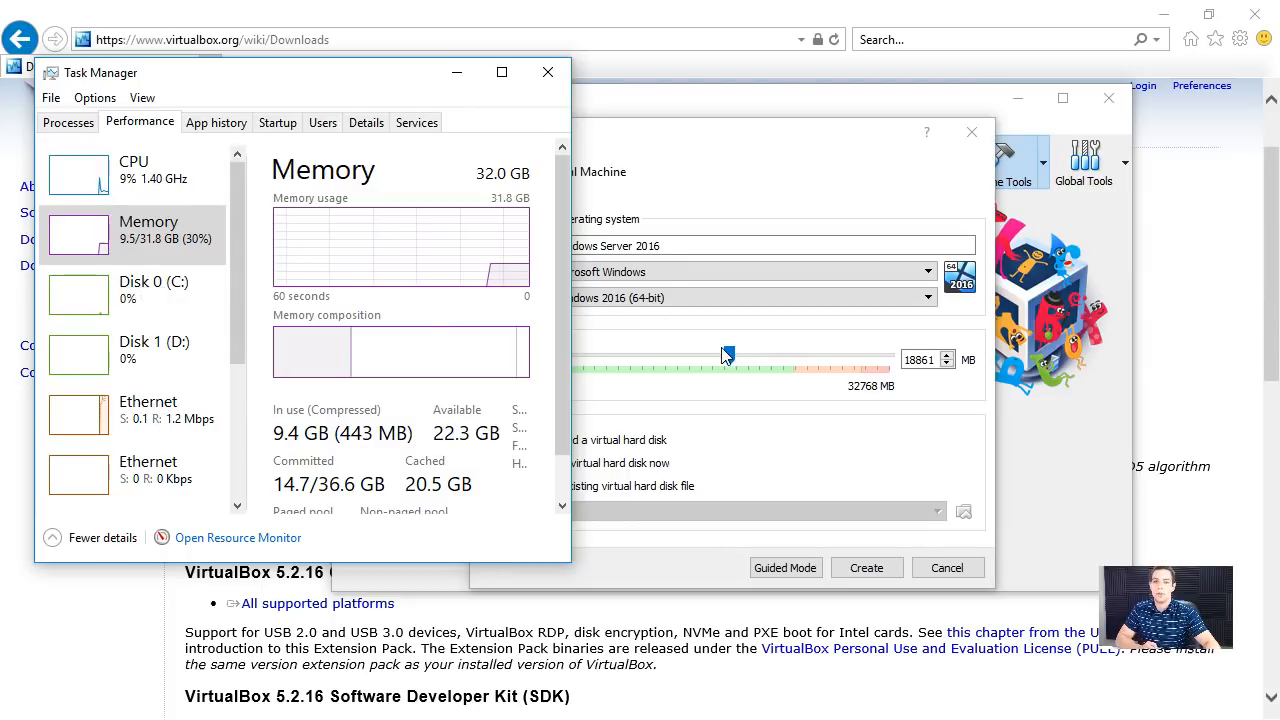
- Set the virtual machine's memory size to 10256 MB and create it with a new virtual hard disk
left_click_drag(729, 356, 909, 356)
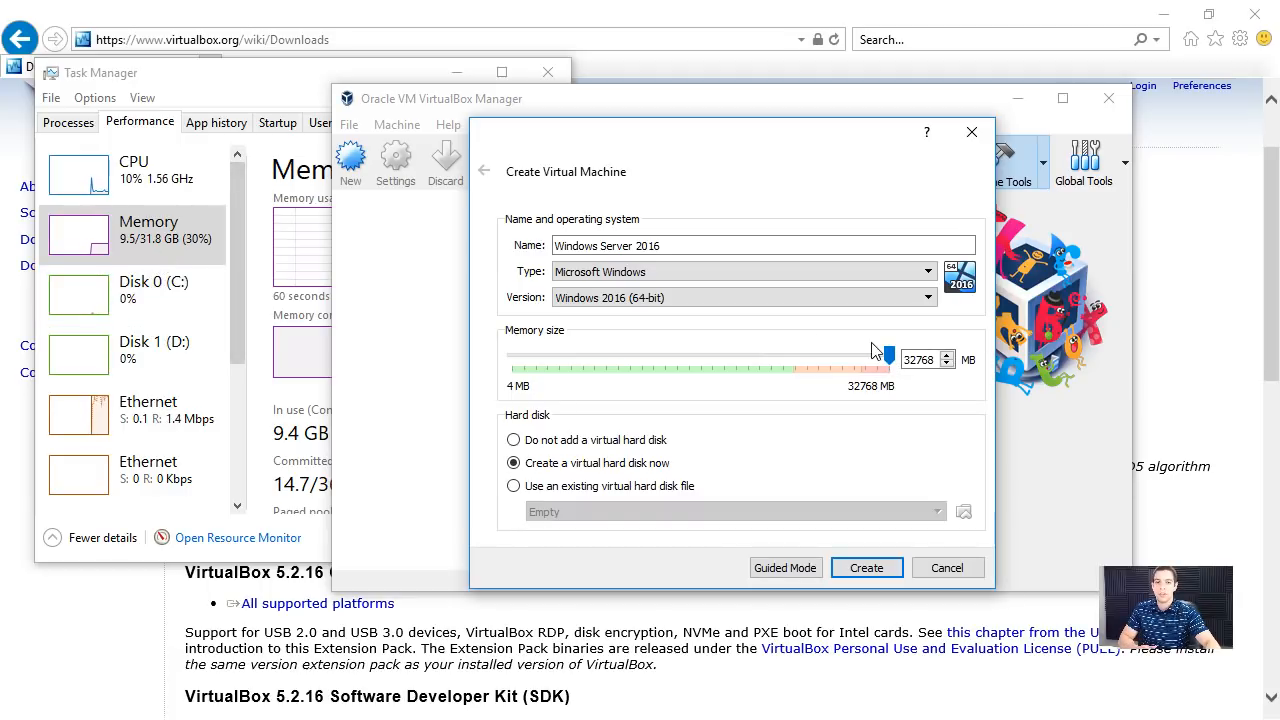
left_click_drag(889, 355, 631, 353)
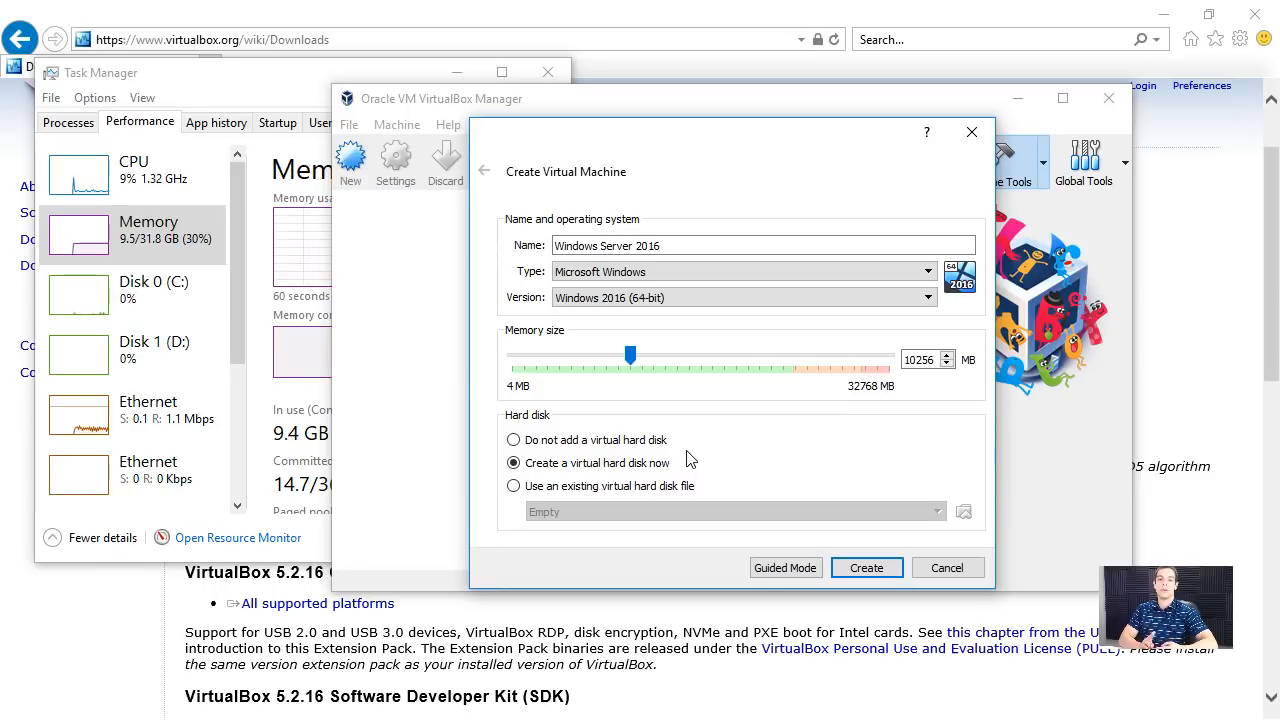
left_click(866, 568)
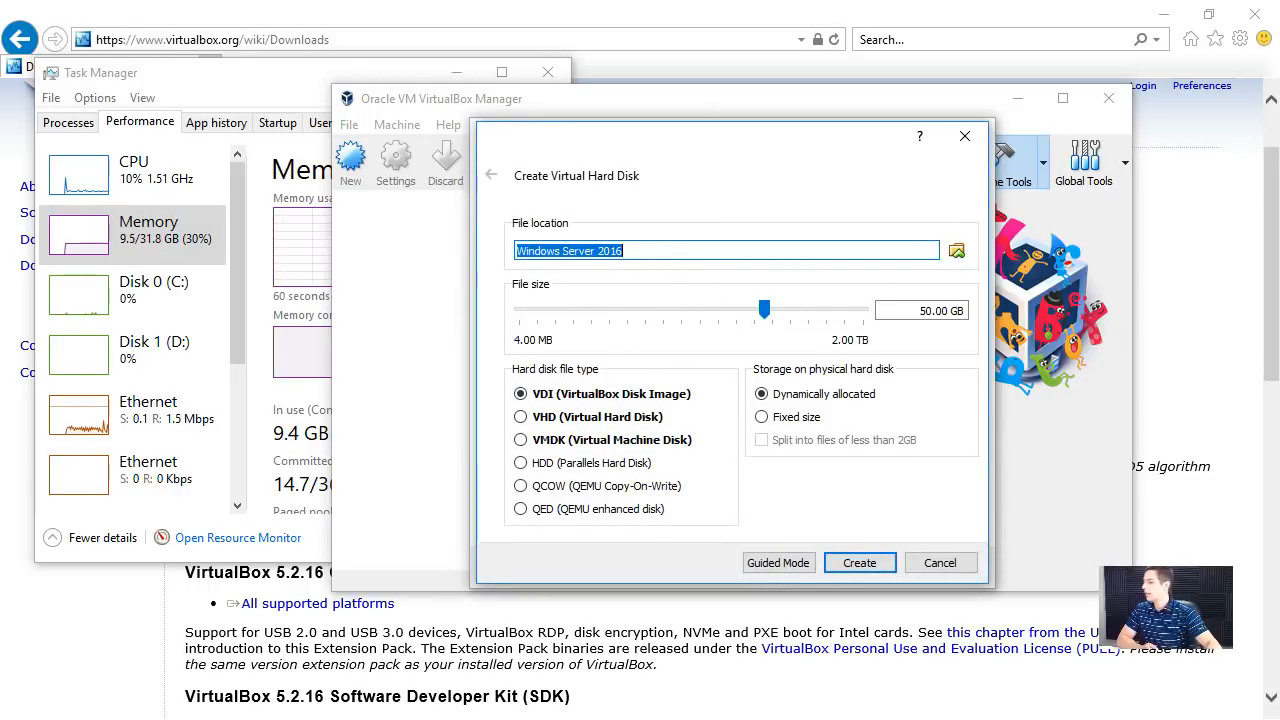
- Try fixed size storage for the virtual hard disk and return it to dynamically allocated
mouse_move(748, 344)
left_click(818, 398)
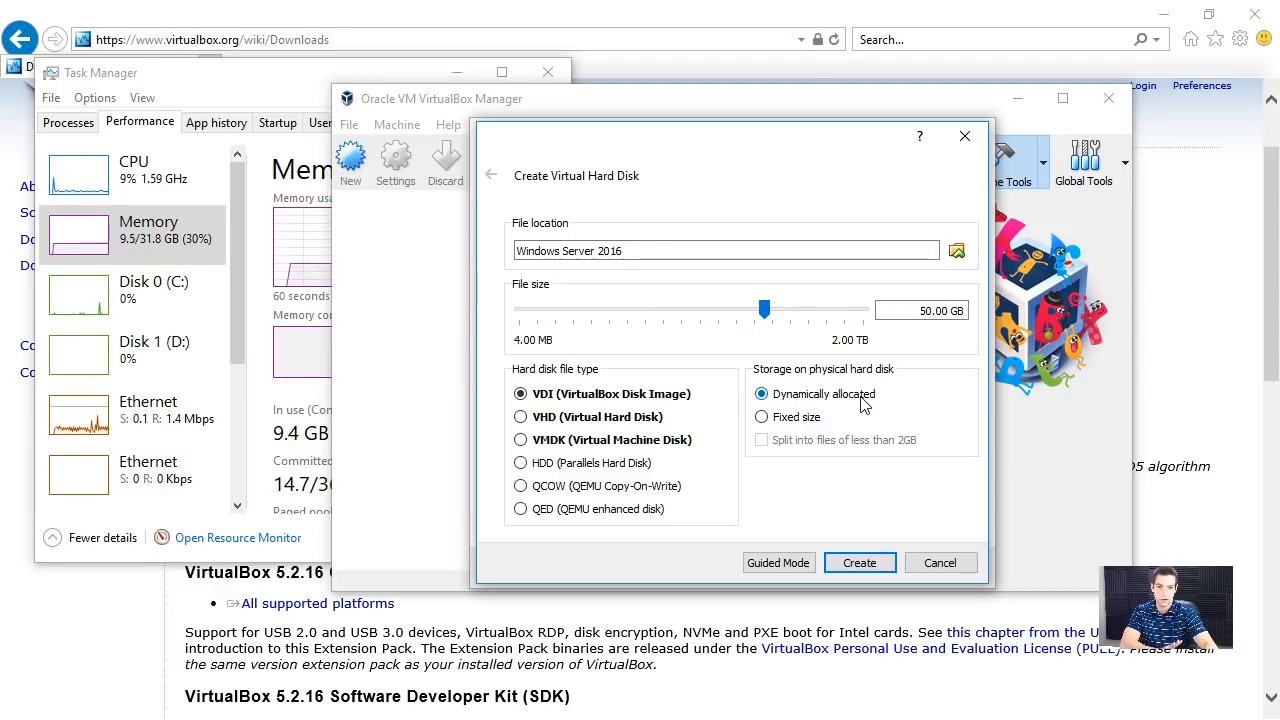
left_click(805, 420)
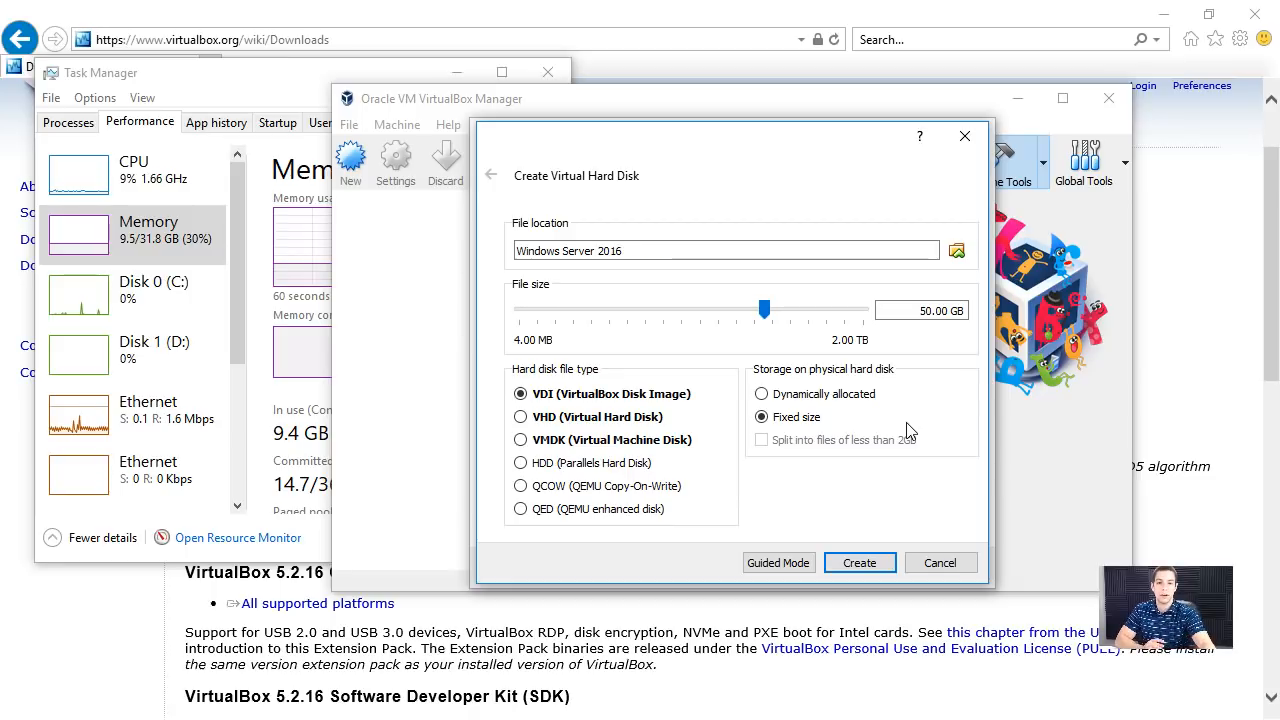
left_click(851, 393)
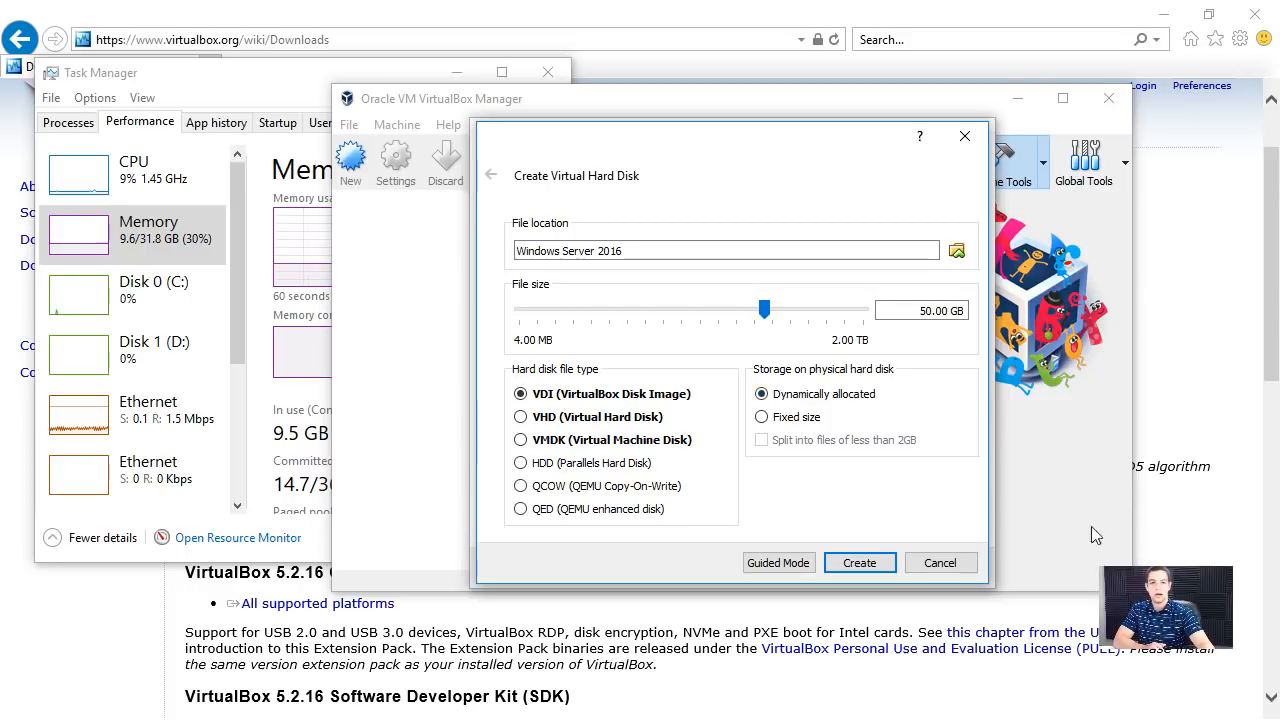
- Set the virtual hard disk's file size to 100 GB and create the disk
double_click(928, 310)
key("Left")
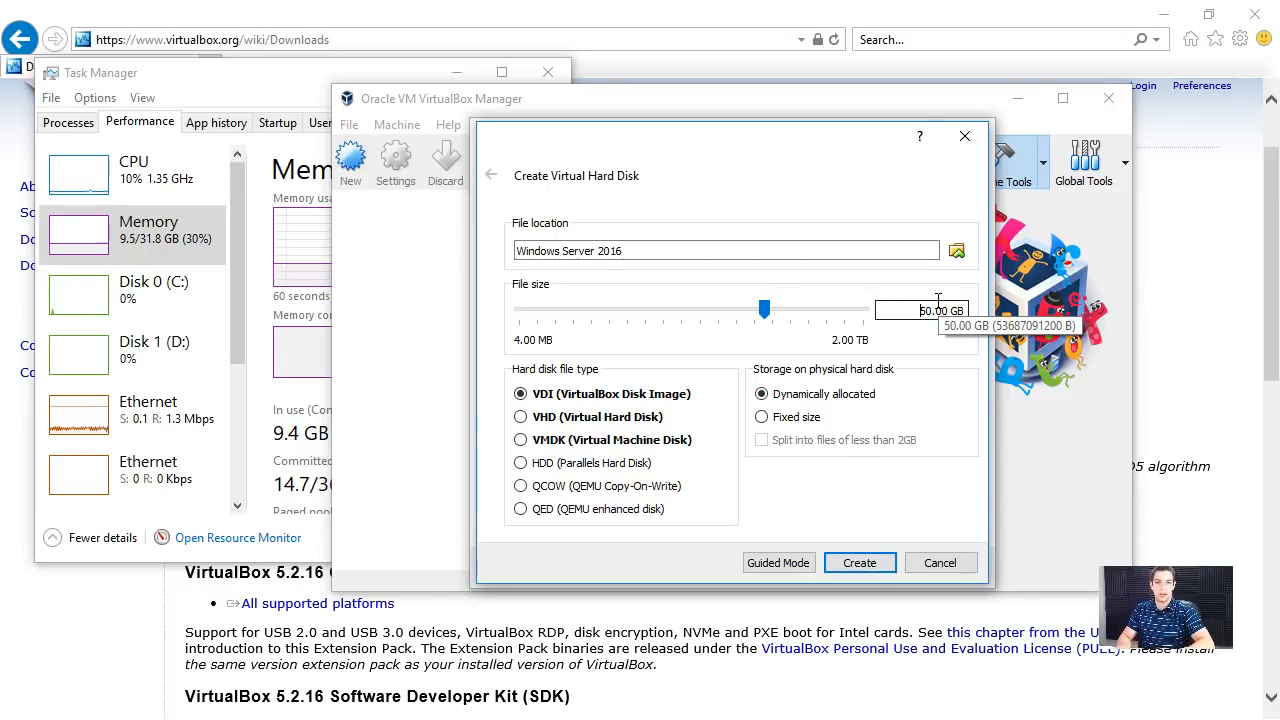
type("1")
key("Delete")
type("0")
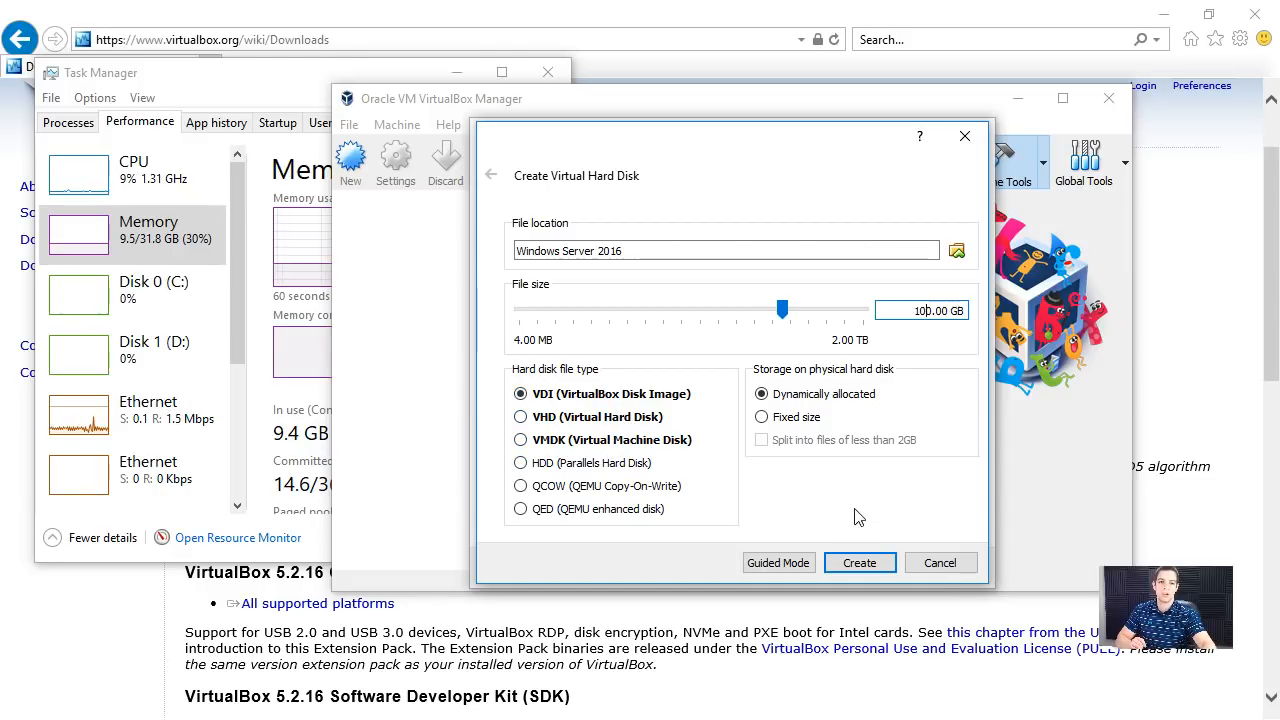
left_click(858, 563)
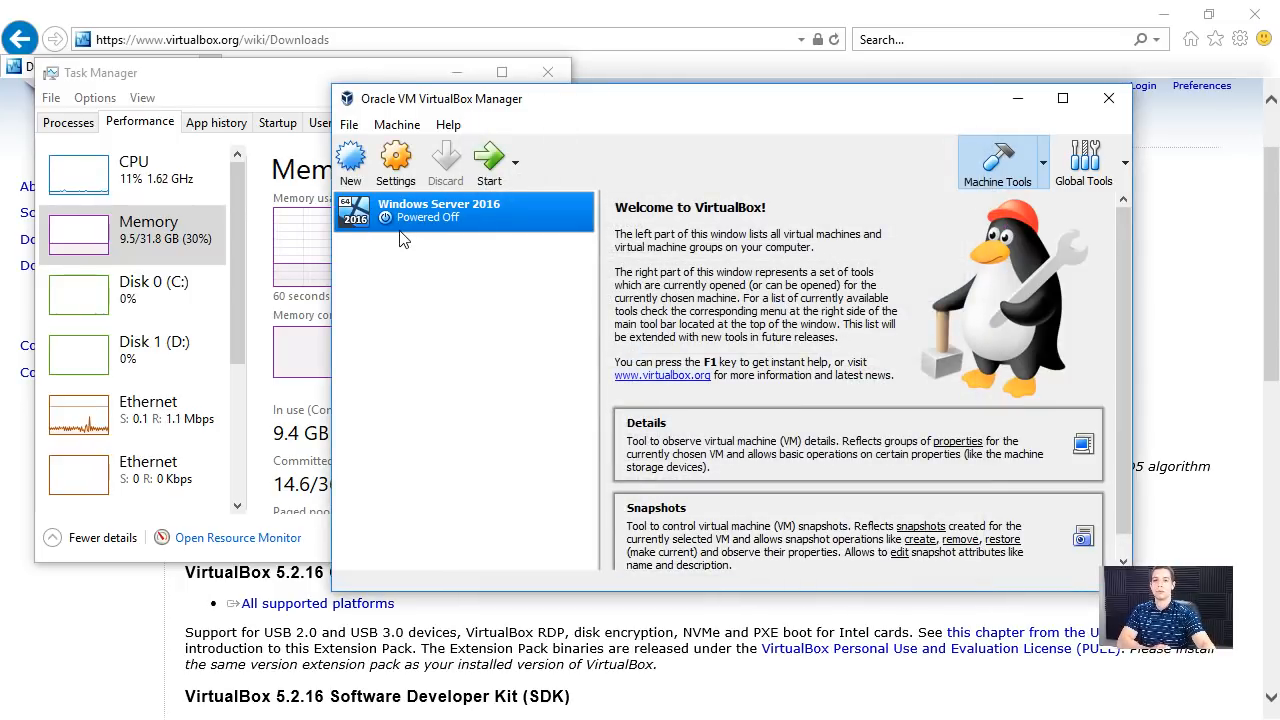
- Set the processor count to 6 in the system settings of the Windows Server 2016 virtual machine
right_click(499, 212)
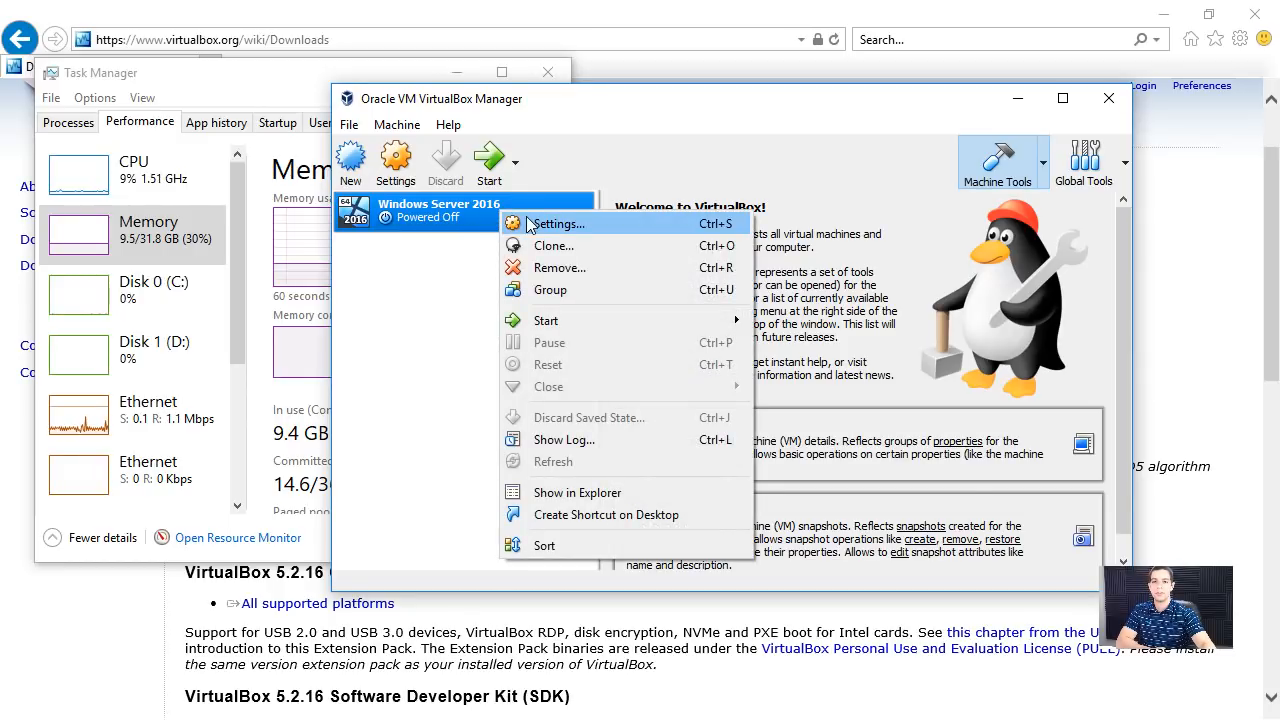
left_click(532, 224)
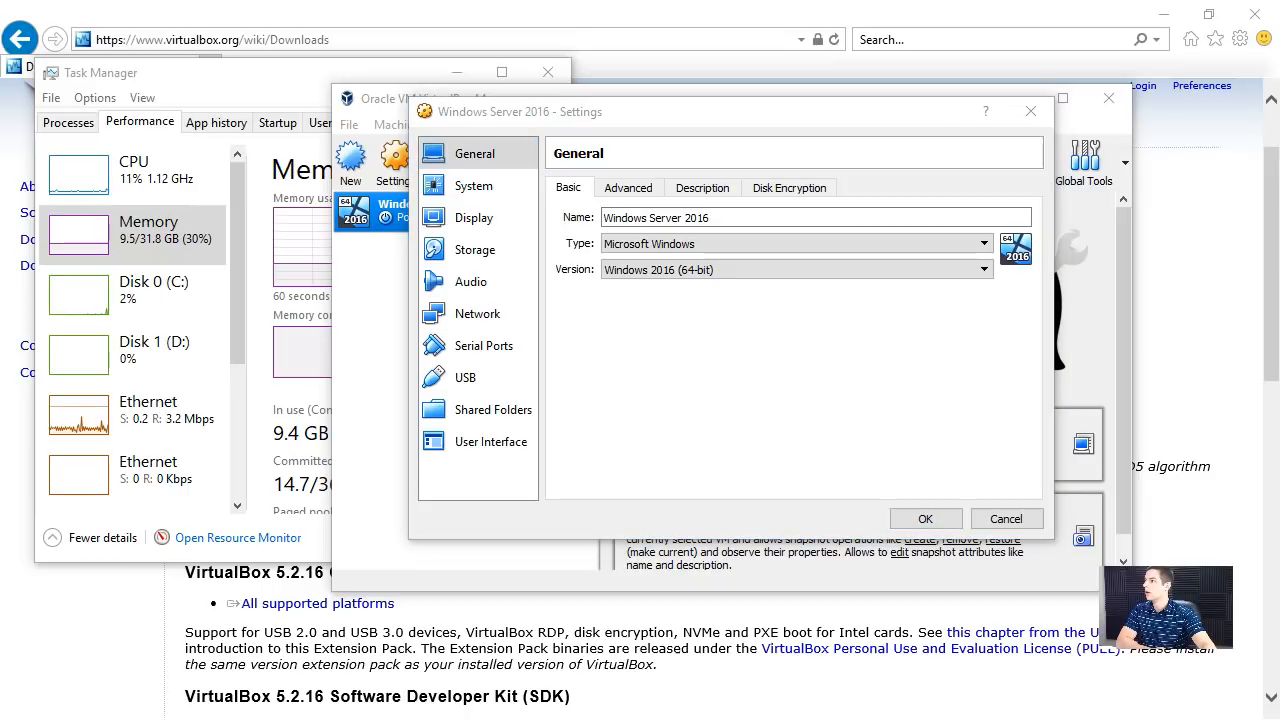
left_click(474, 187)
left_click(660, 189)
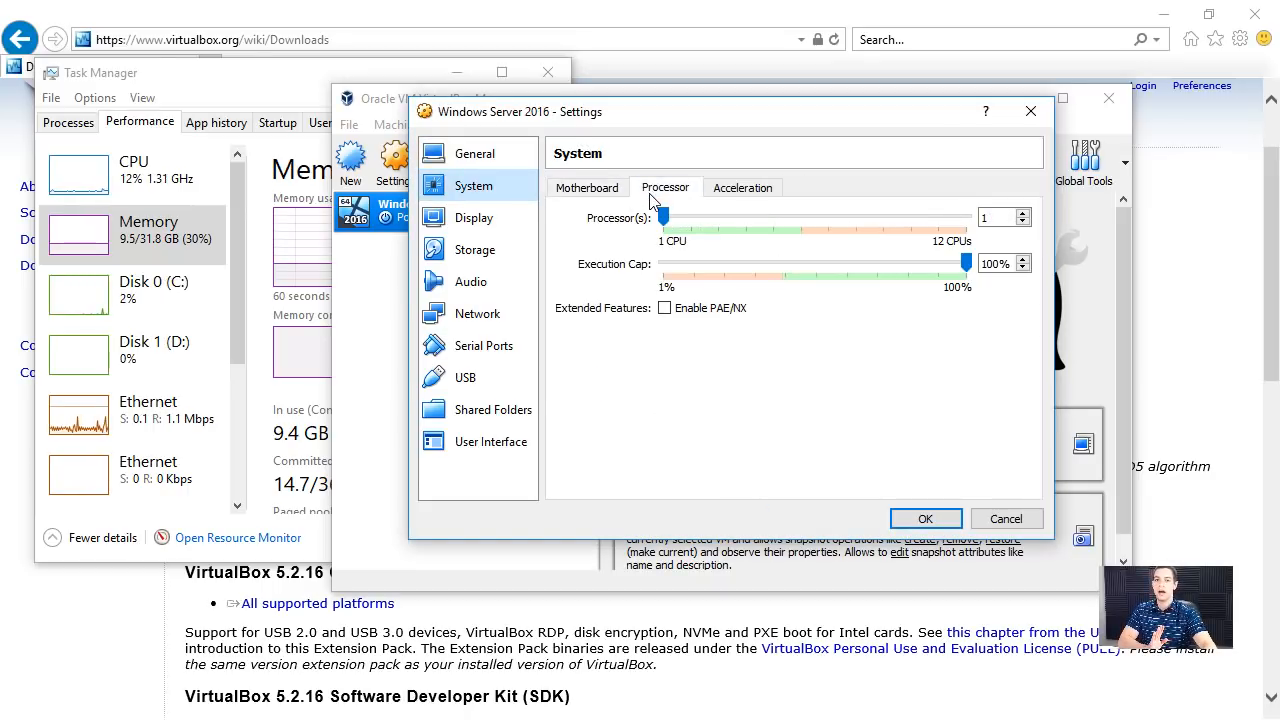
left_click_drag(666, 217, 812, 240)
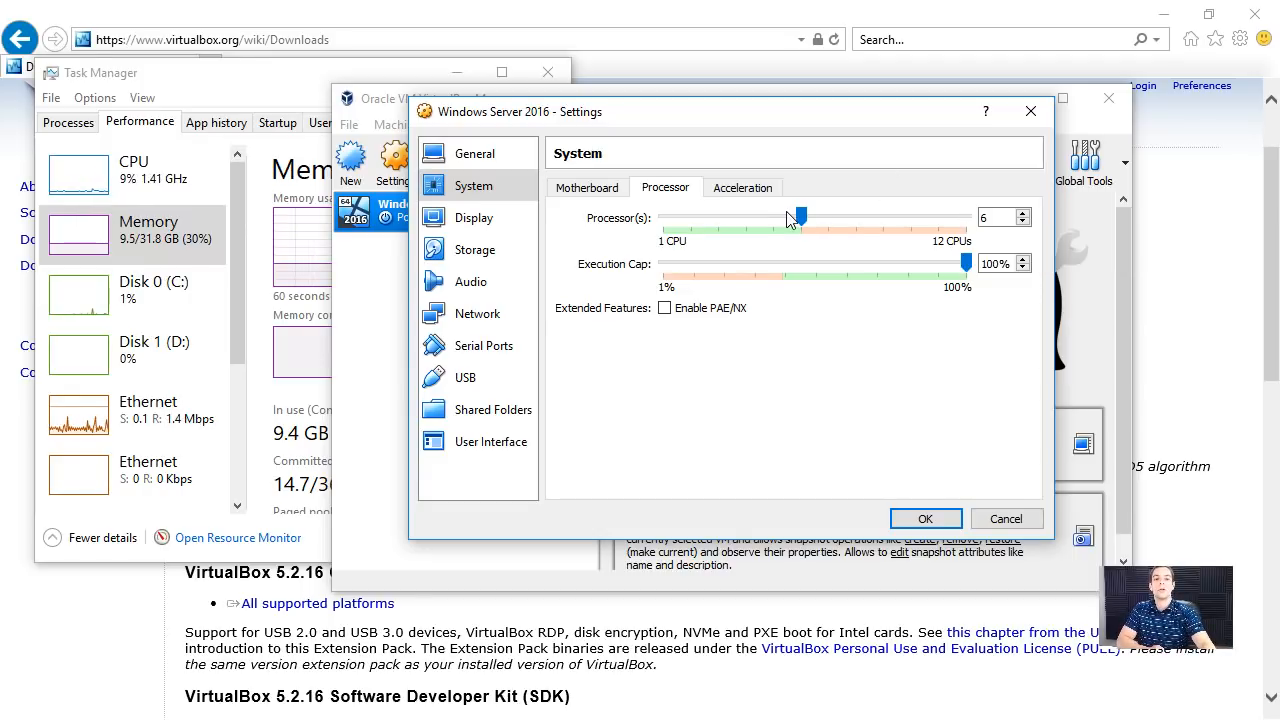
left_click_drag(800, 217, 663, 217)
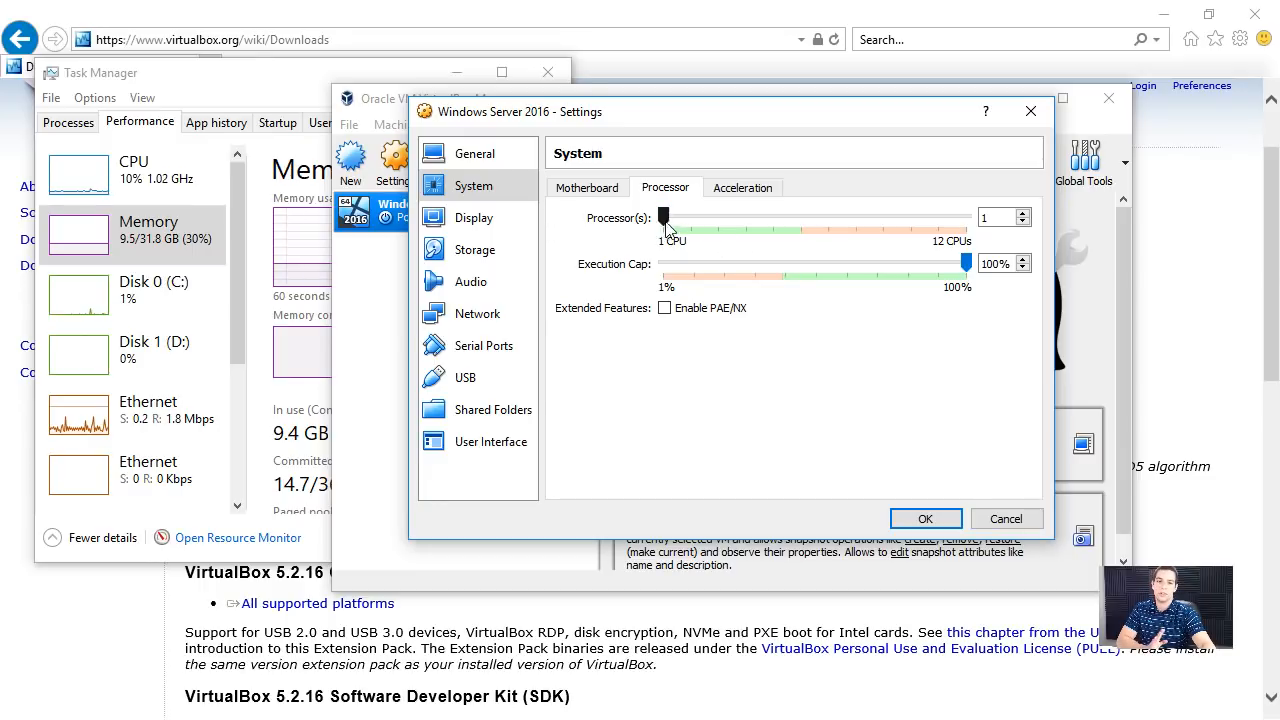
left_click(598, 189)
left_click(665, 188)
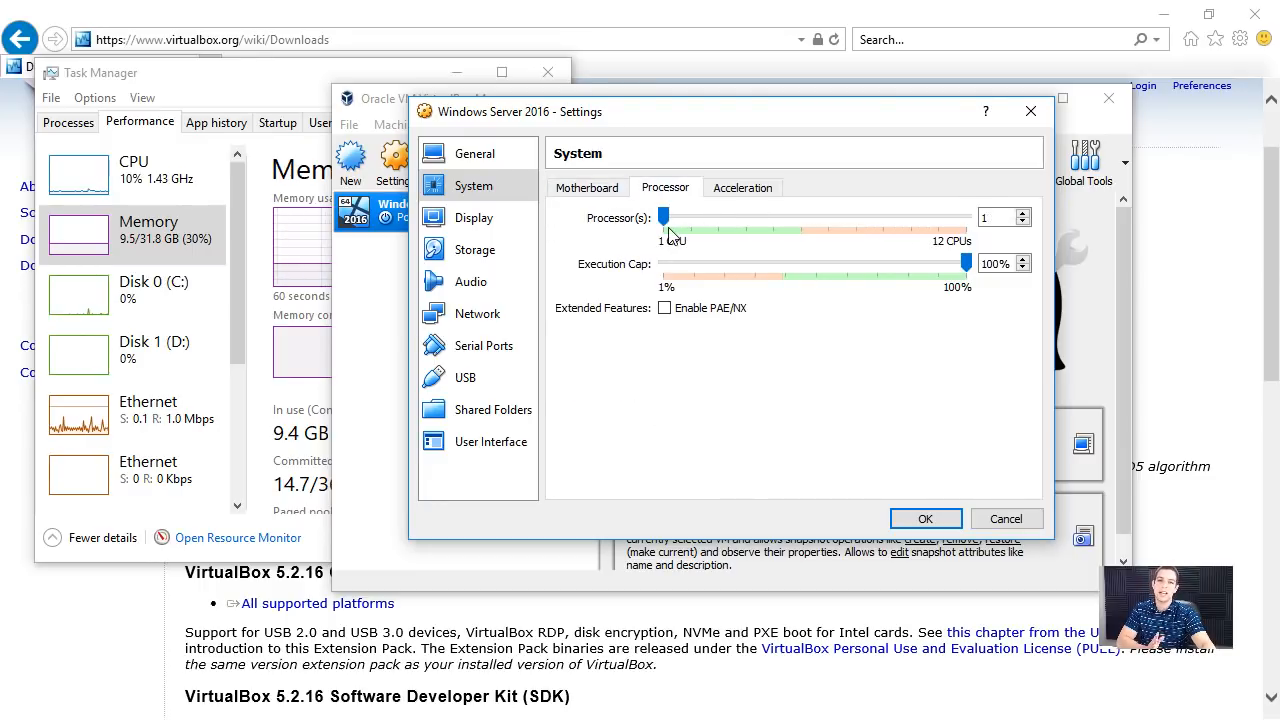
left_click_drag(664, 218, 803, 222)
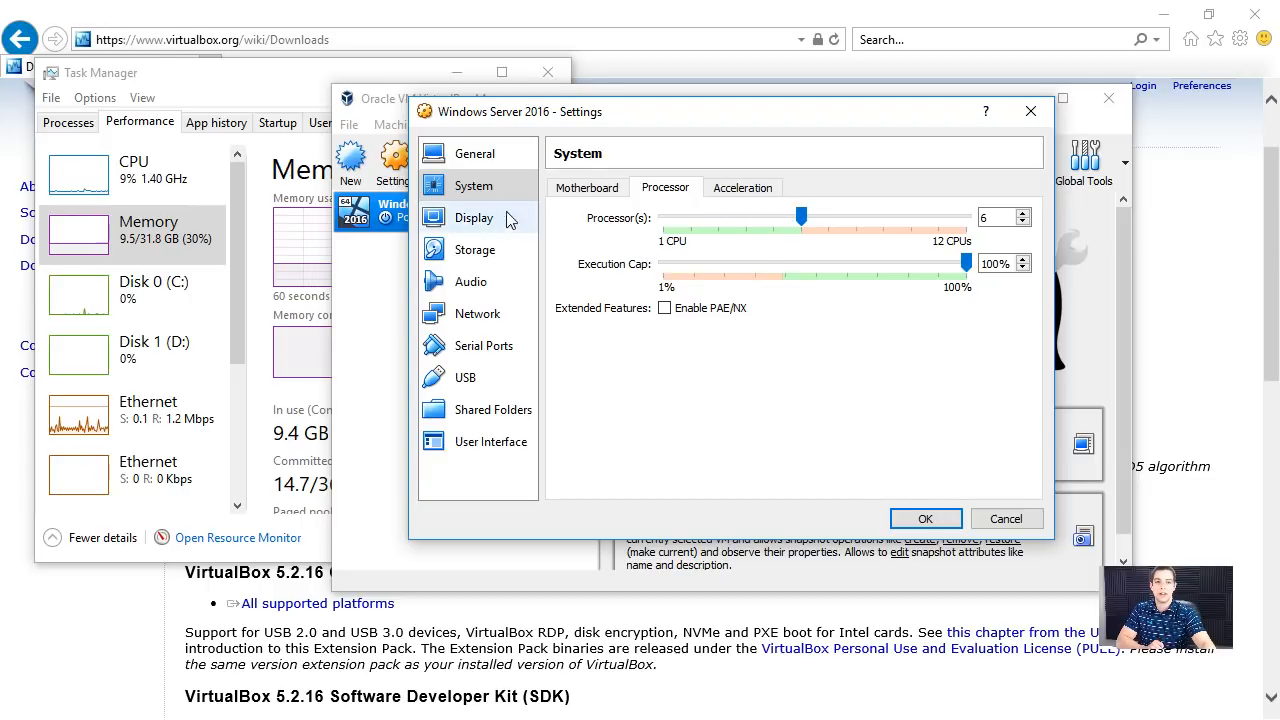
- Load Windows_Server_2016_Datacenter_EVAL_en-us_14393_refresh.ISO from the Webinar folder into the virtual machine's empty optical drive
left_click(606, 188)
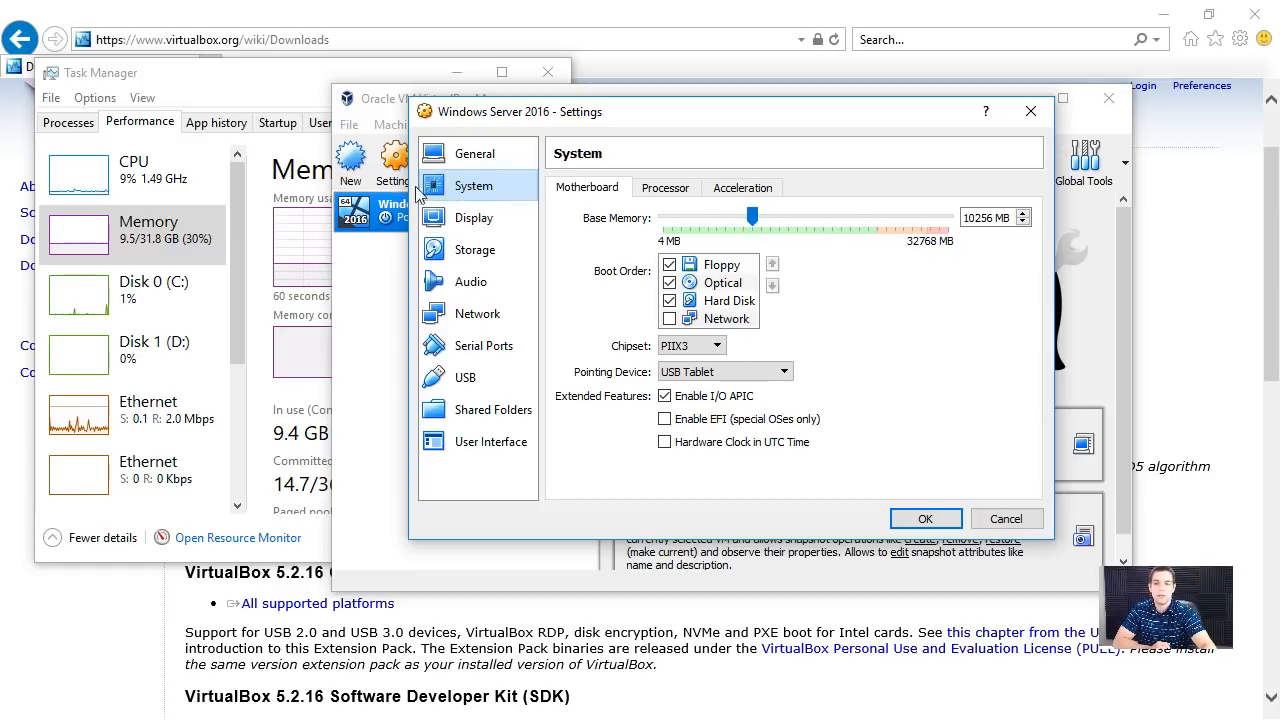
left_click(505, 219)
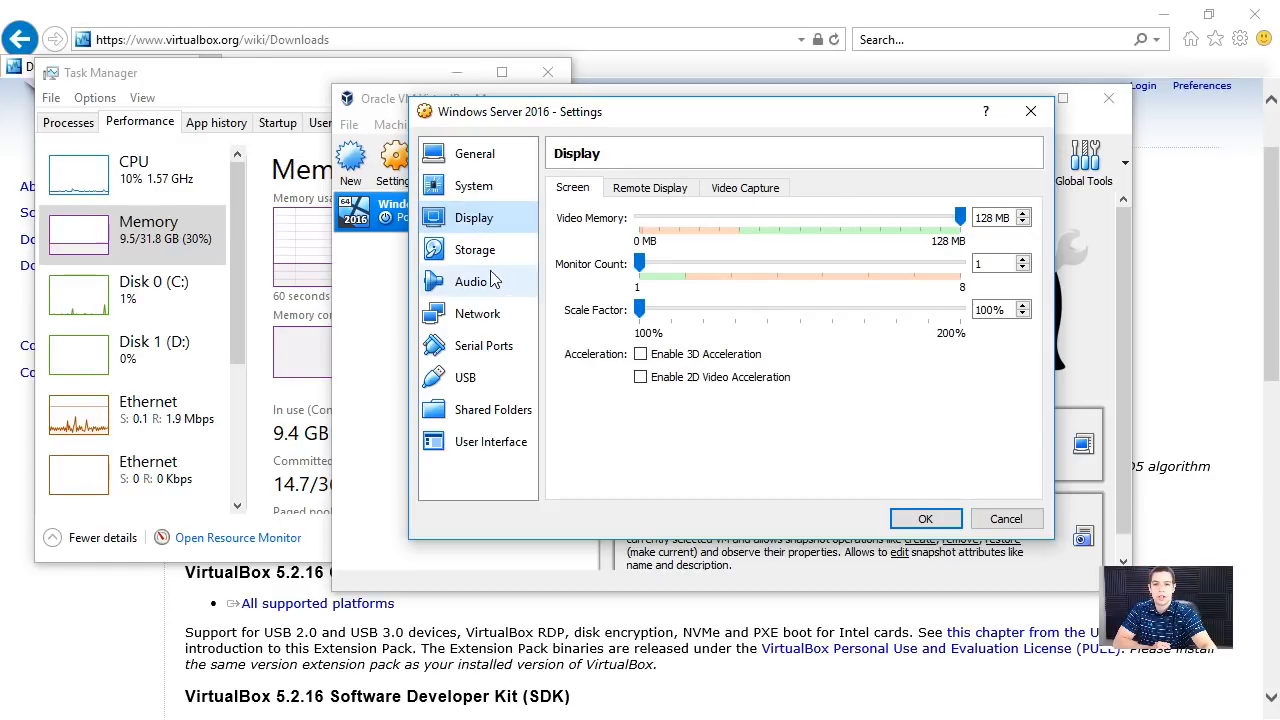
left_click(455, 254)
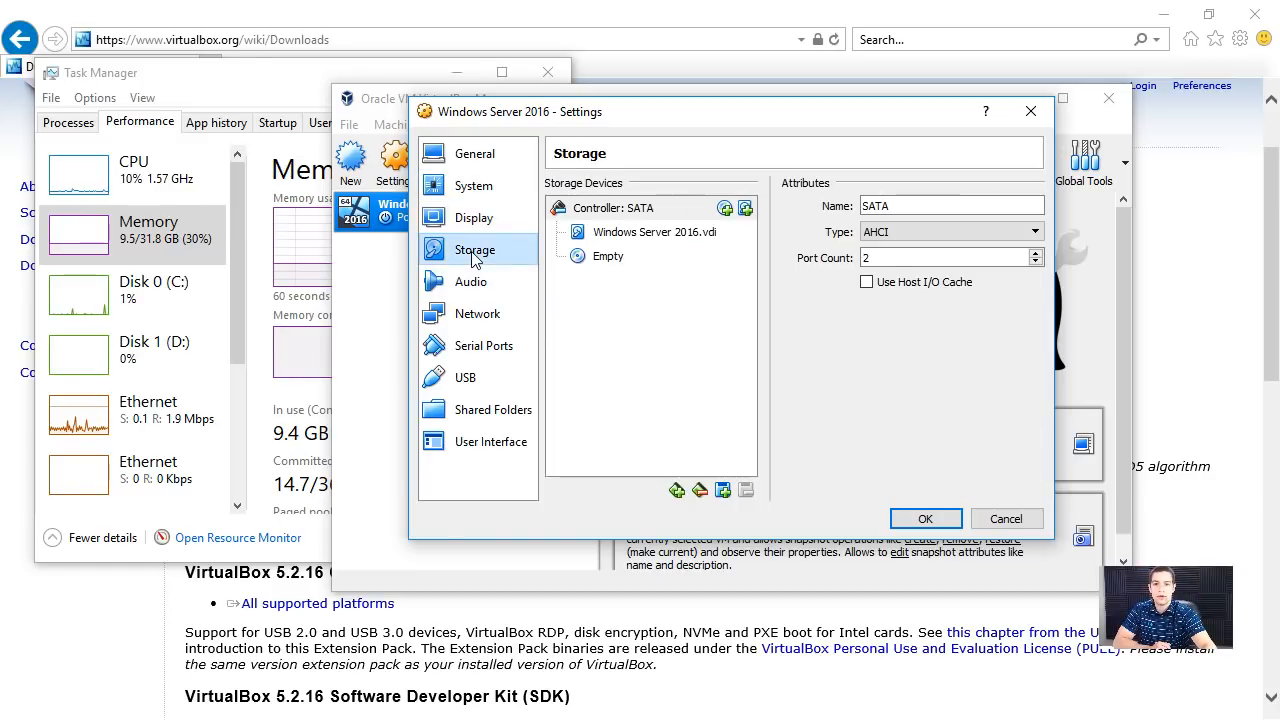
left_click(592, 257)
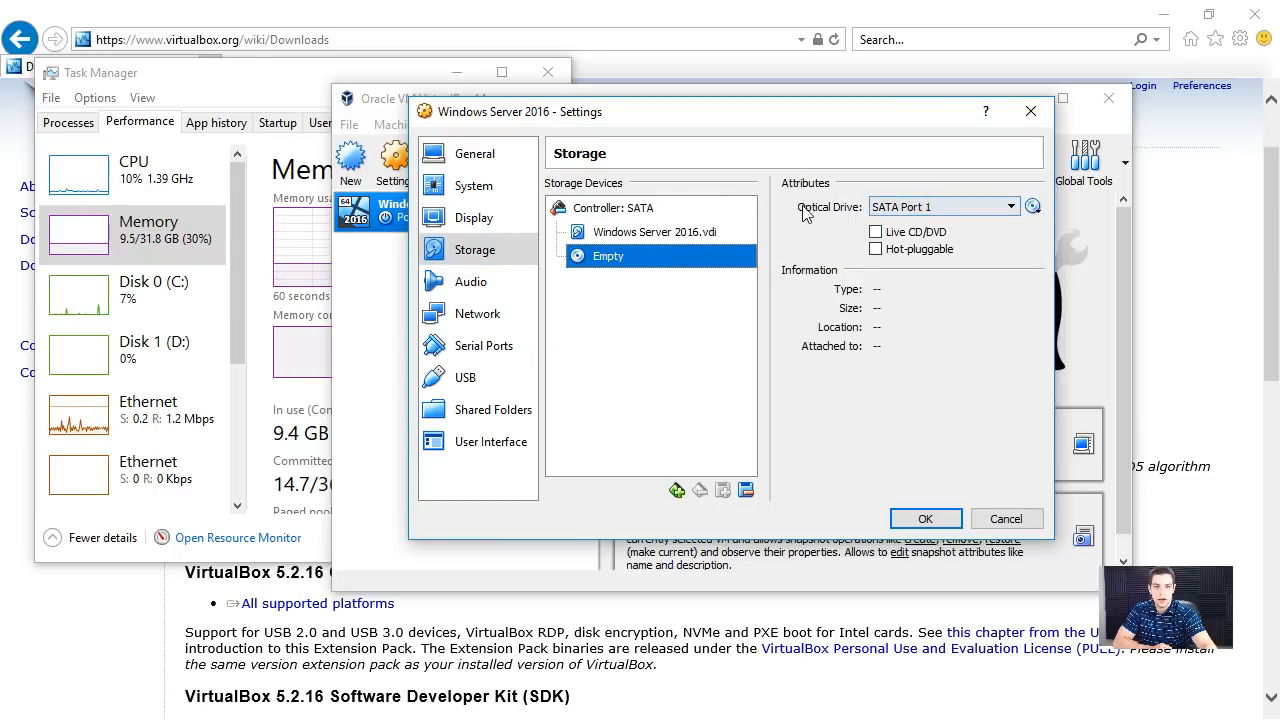
left_click(1034, 207)
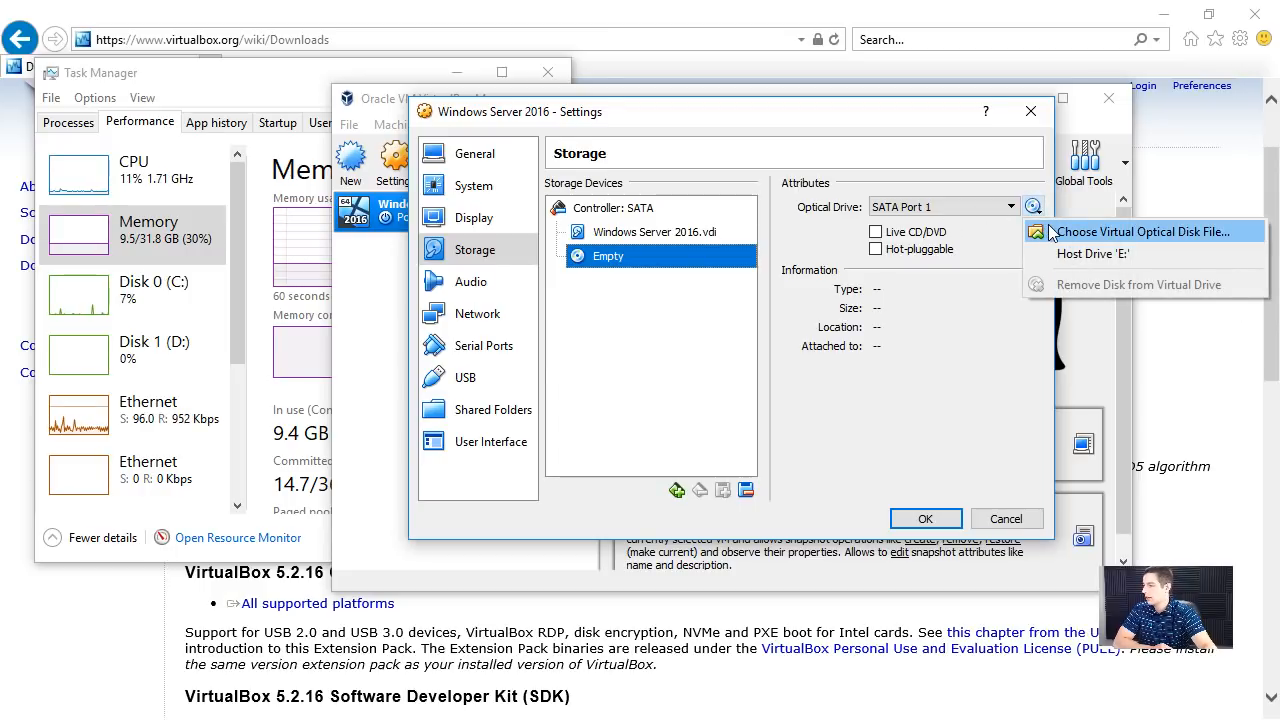
left_click(1052, 233)
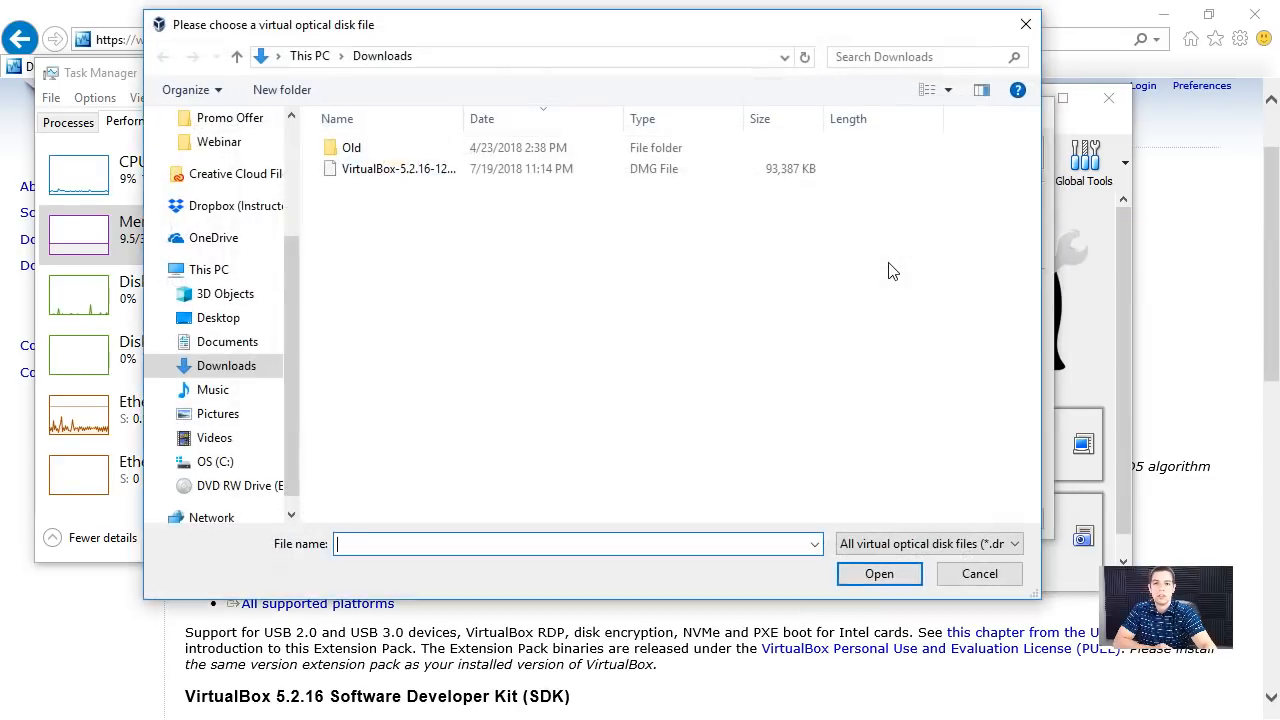
left_click(238, 145)
left_click(489, 167)
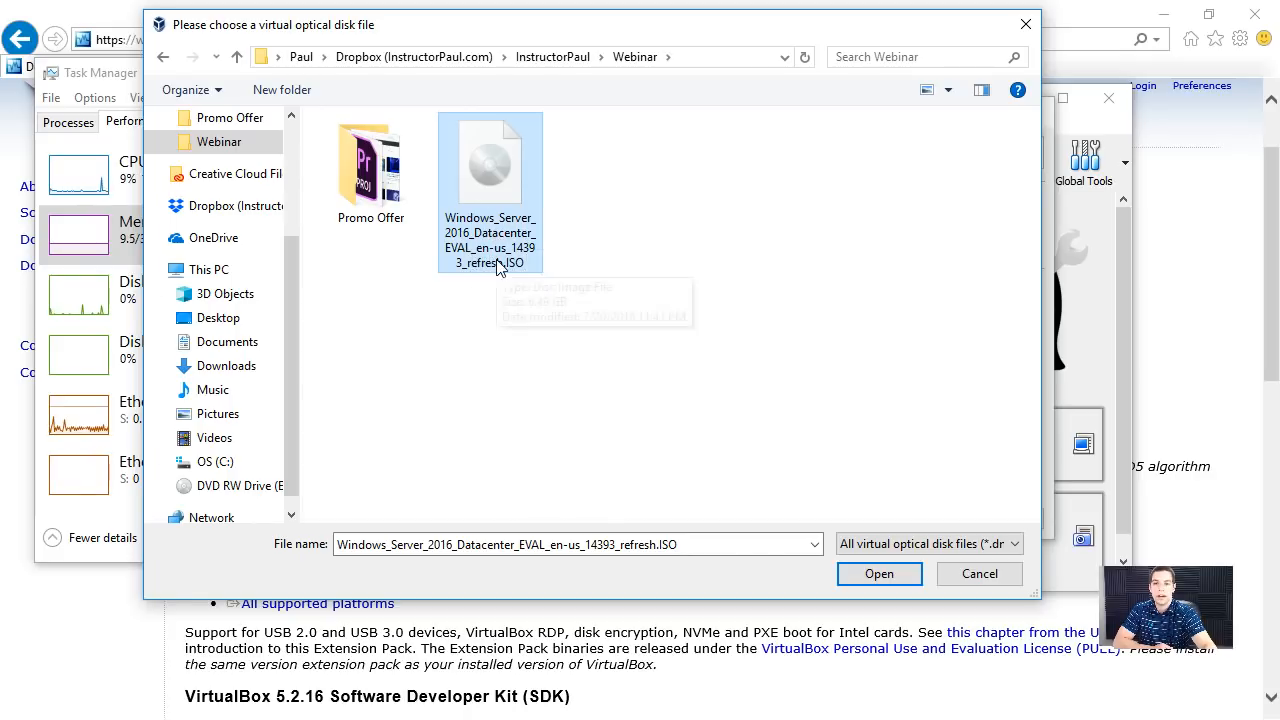
left_click(878, 574)
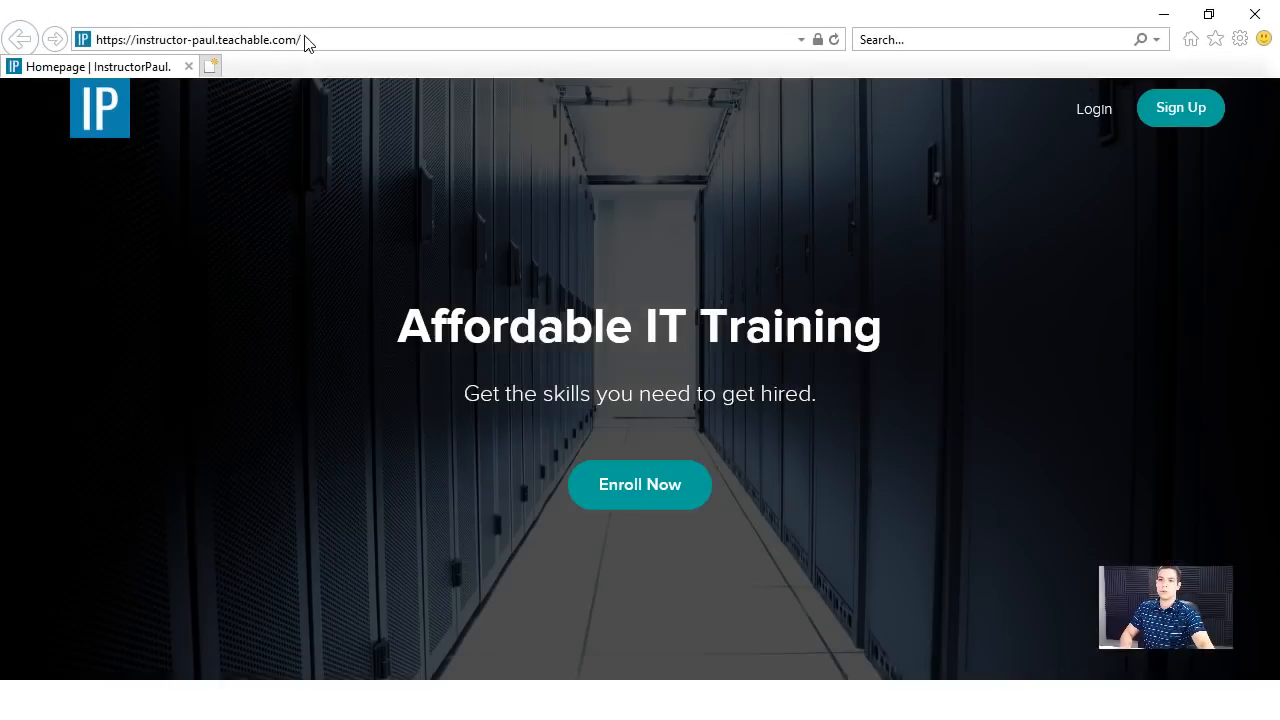
left_click(305, 42)
type("https://www.instructorpaul.com/live-webinar/")
key("Return")
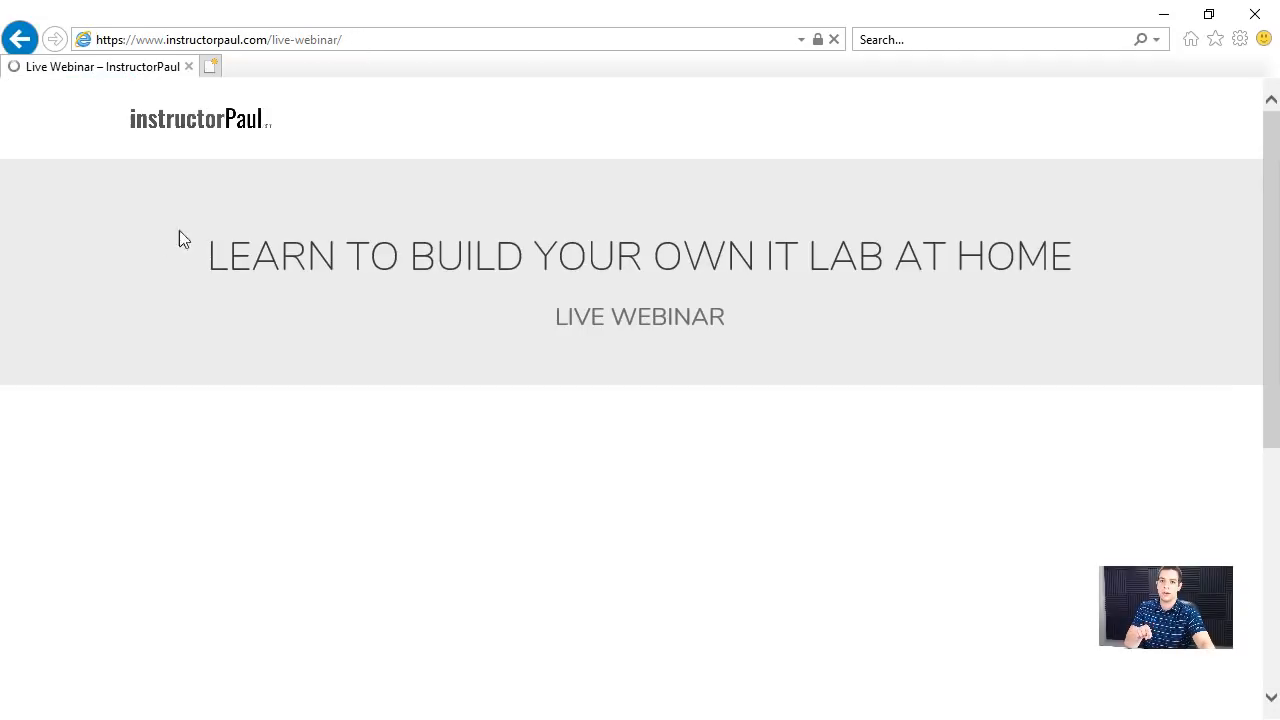
scroll(78, 386, "down", 2)
scroll(78, 386, "down", 3)
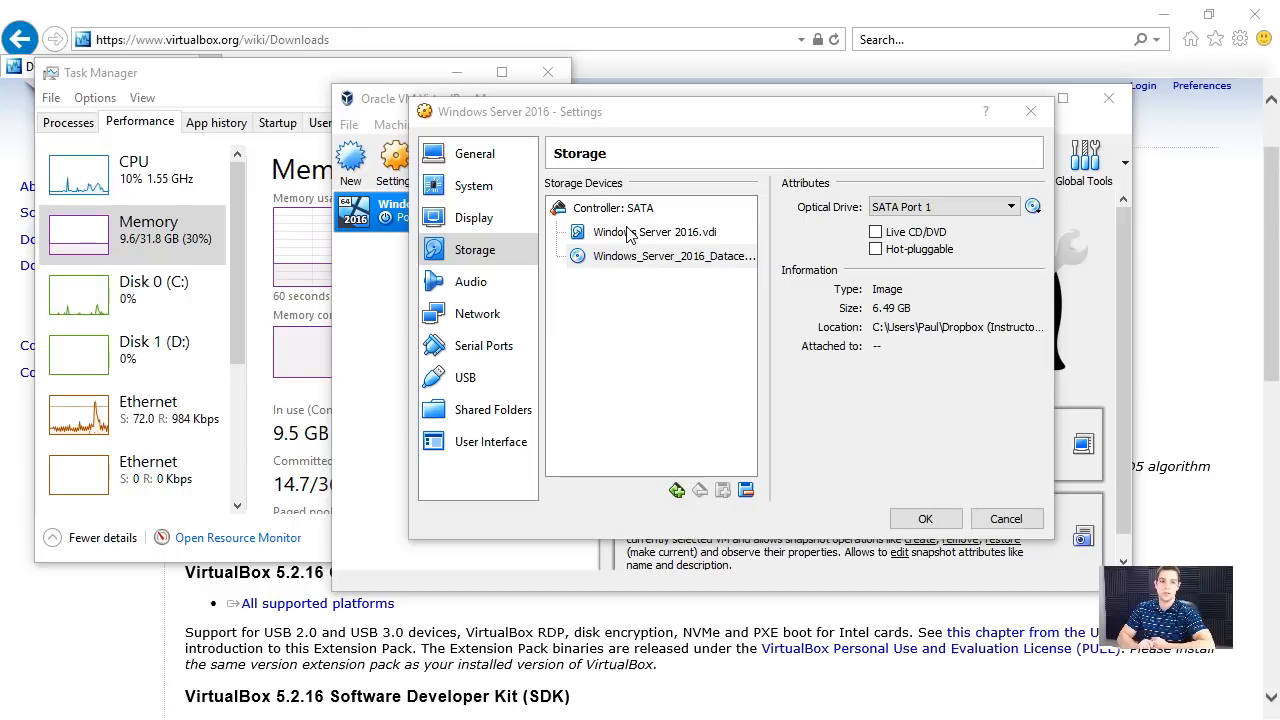
- Save the virtual machine's settings with the Windows Server 2016 image in its optical drive
left_click(725, 257)
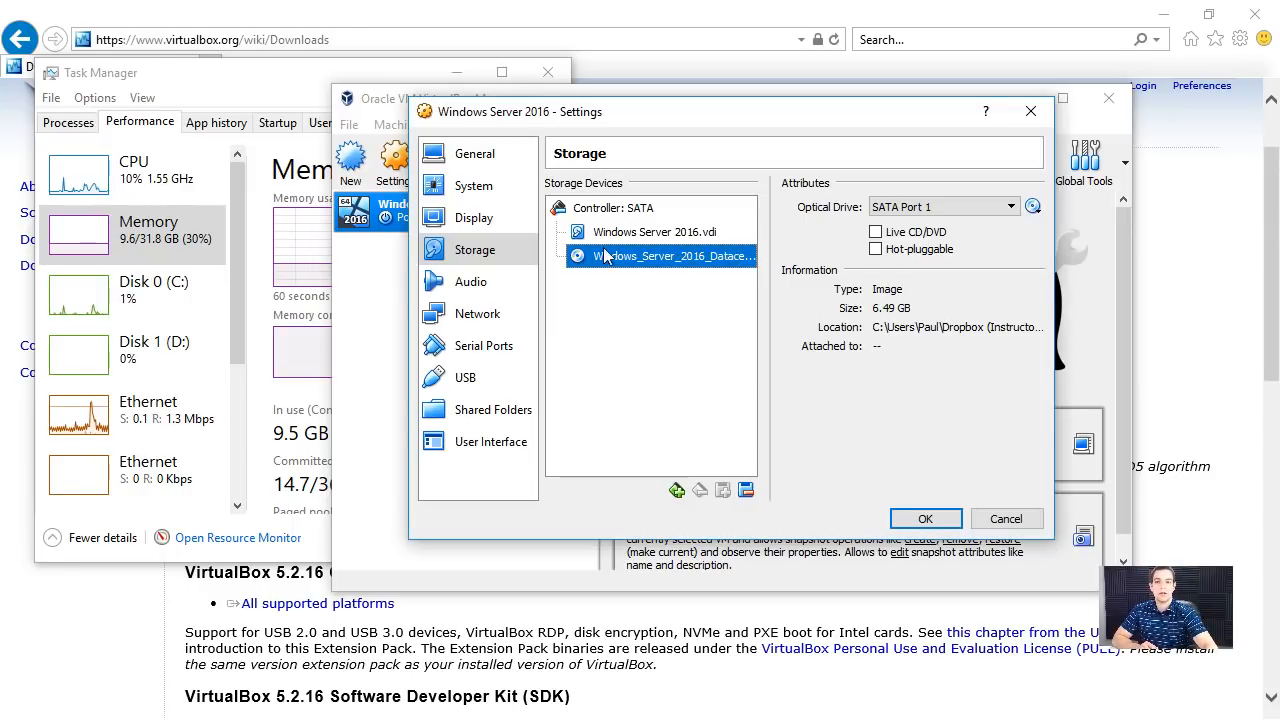
left_click(922, 528)
left_click(349, 126)
left_click(350, 126)
left_click(350, 126)
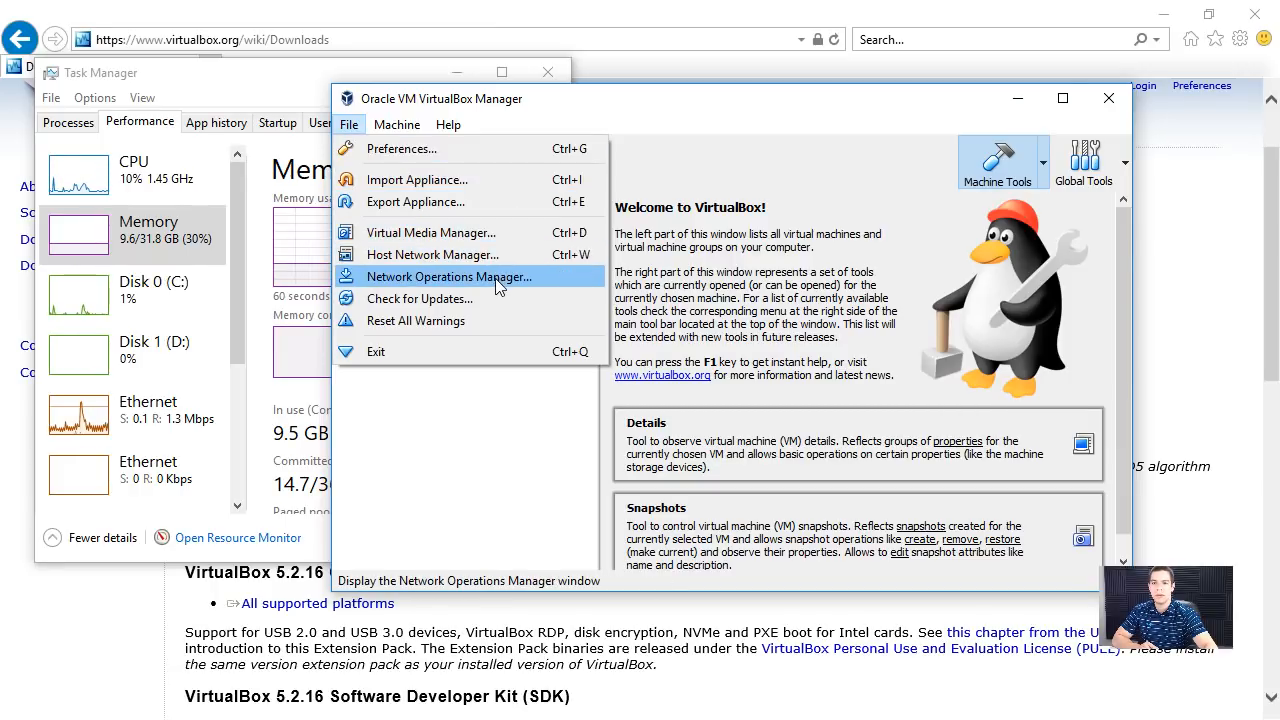
left_click(496, 278)
left_click(957, 311)
- Remove the ExchangeLab NAT network from VirtualBox's global network preferences
left_click(350, 127)
left_click(354, 149)
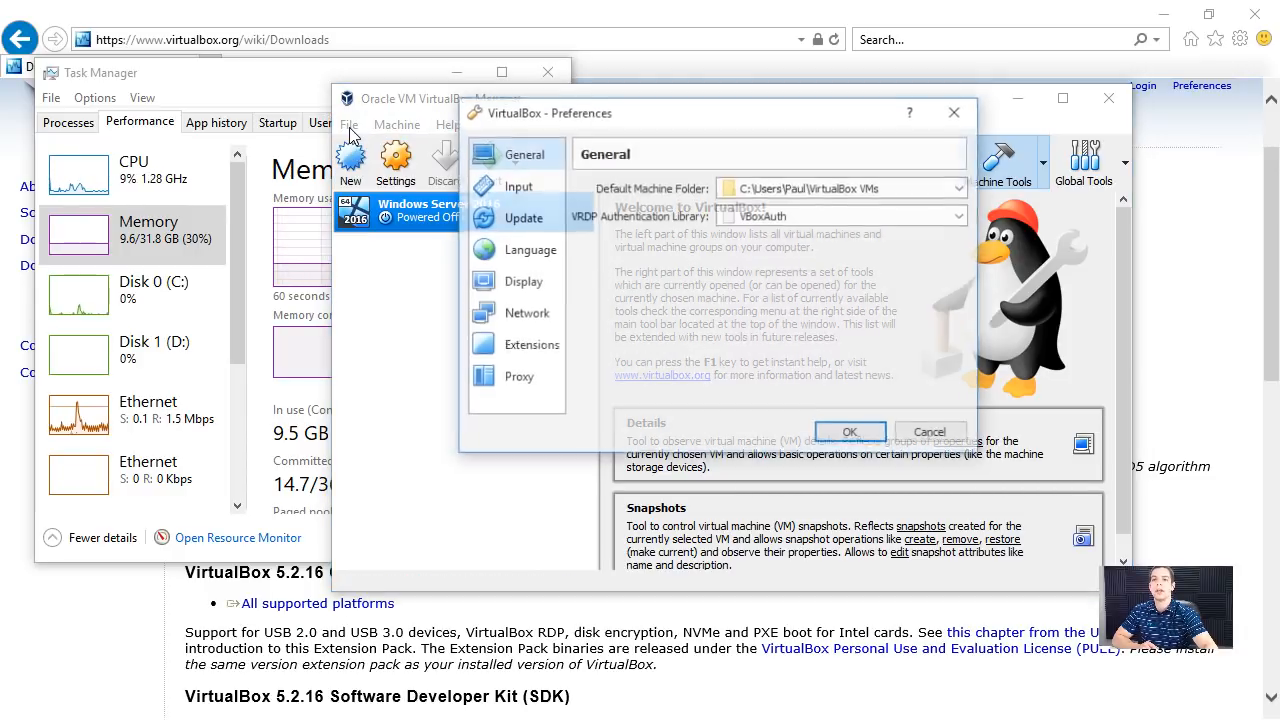
left_click(545, 316)
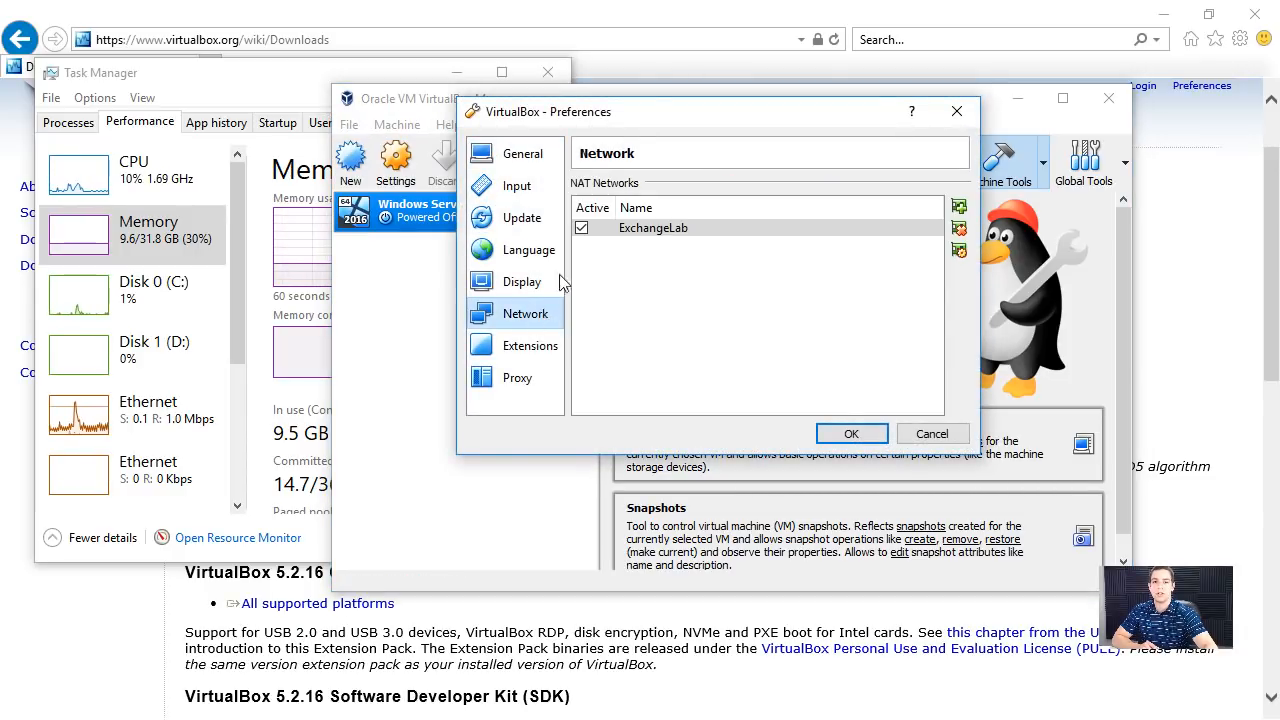
left_click(958, 232)
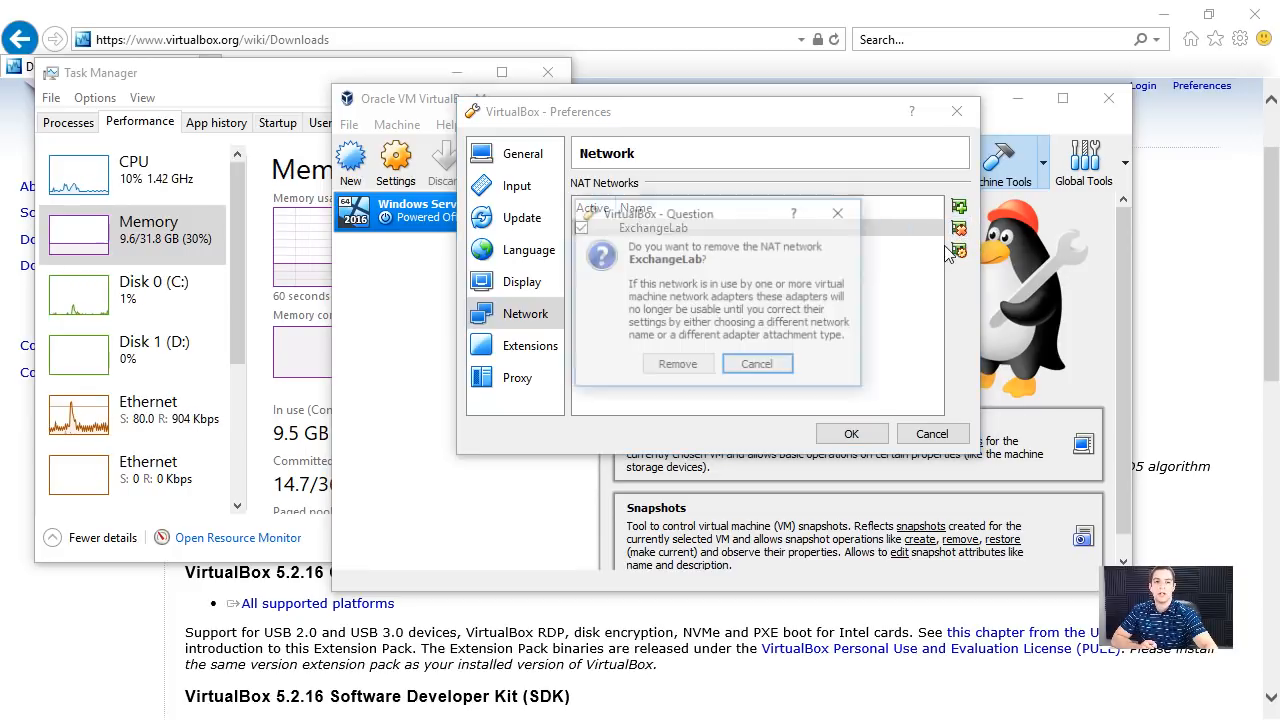
left_click(673, 364)
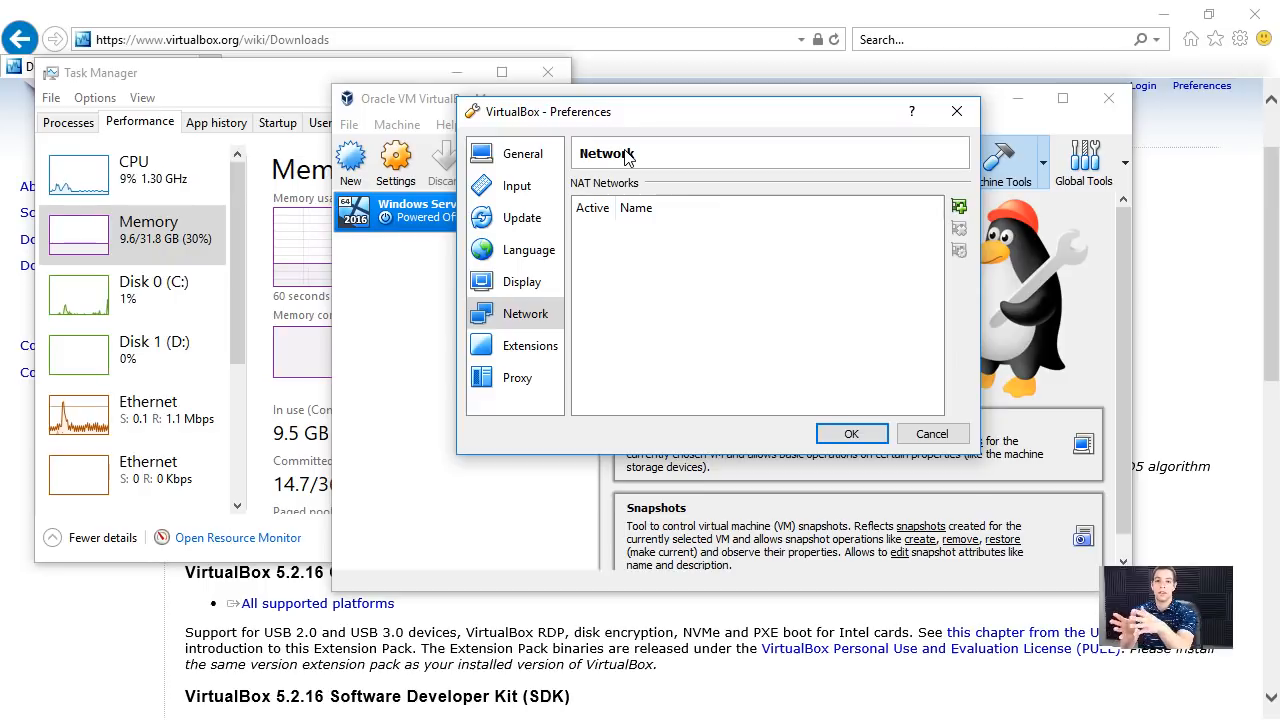
- Add a new NAT network, name it IT Lab, and save the preferences
left_click(958, 206)
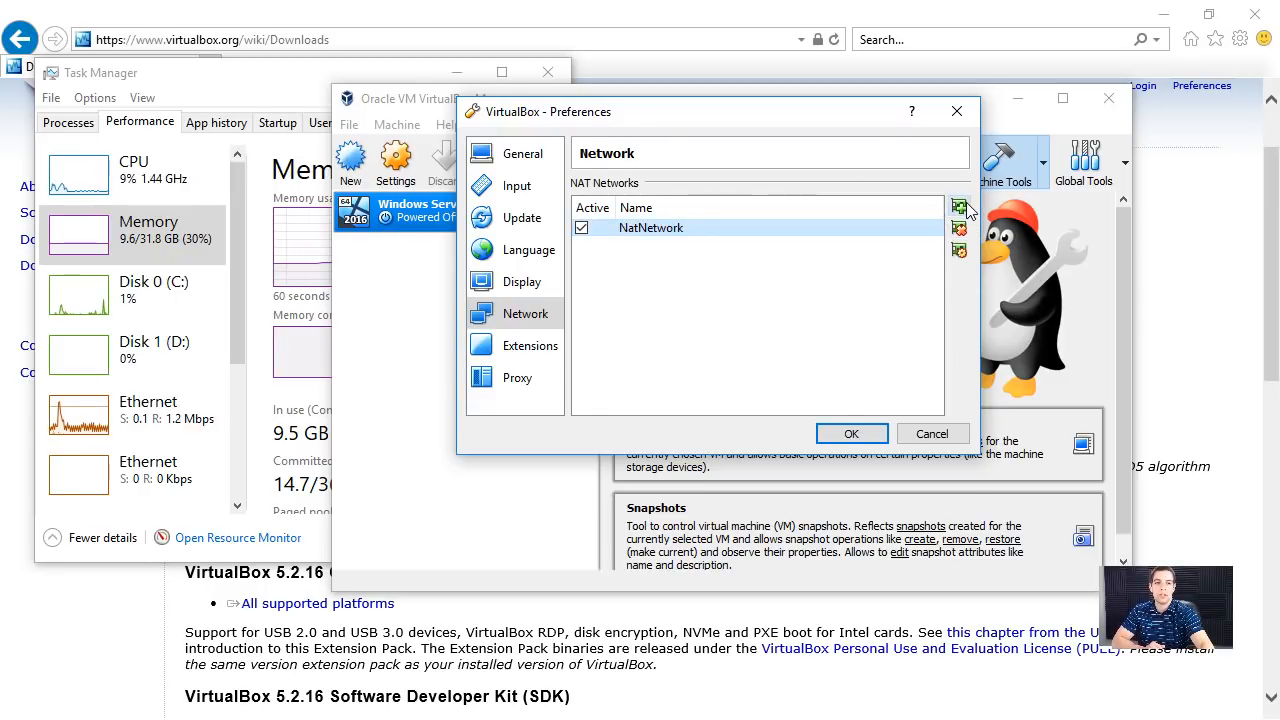
right_click(645, 232)
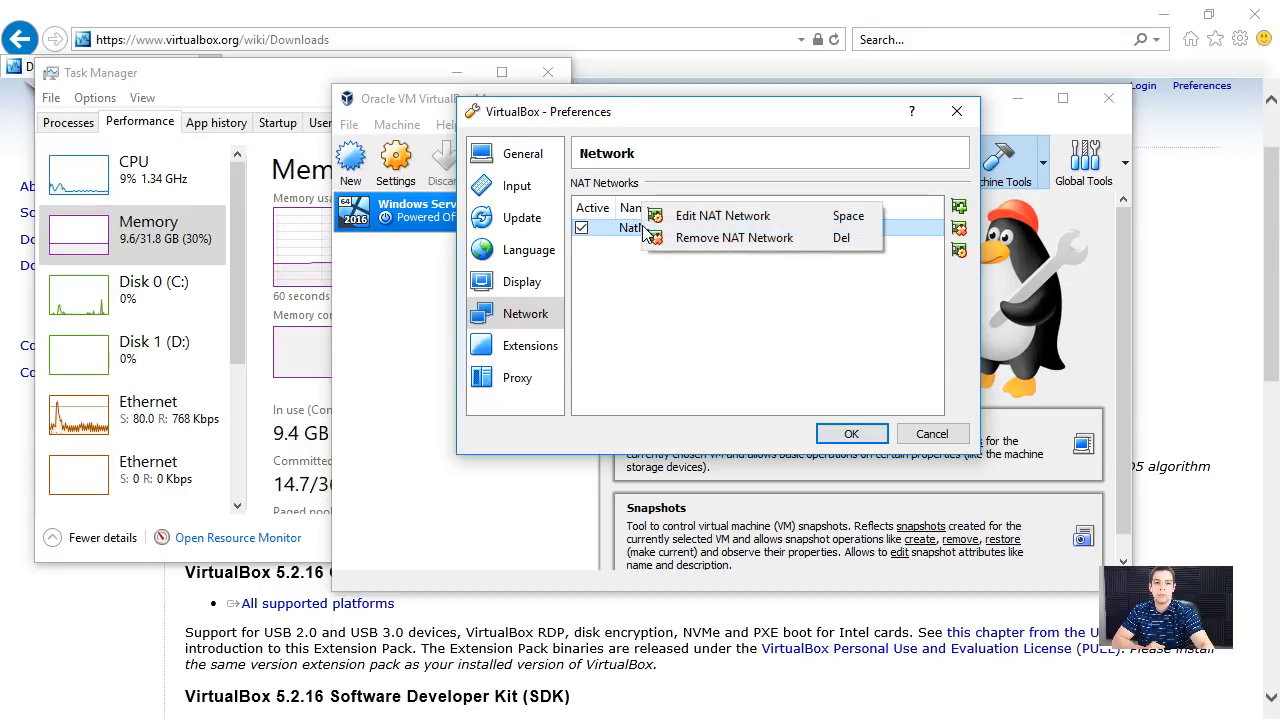
left_click(695, 217)
key("Tab")
left_click(738, 253)
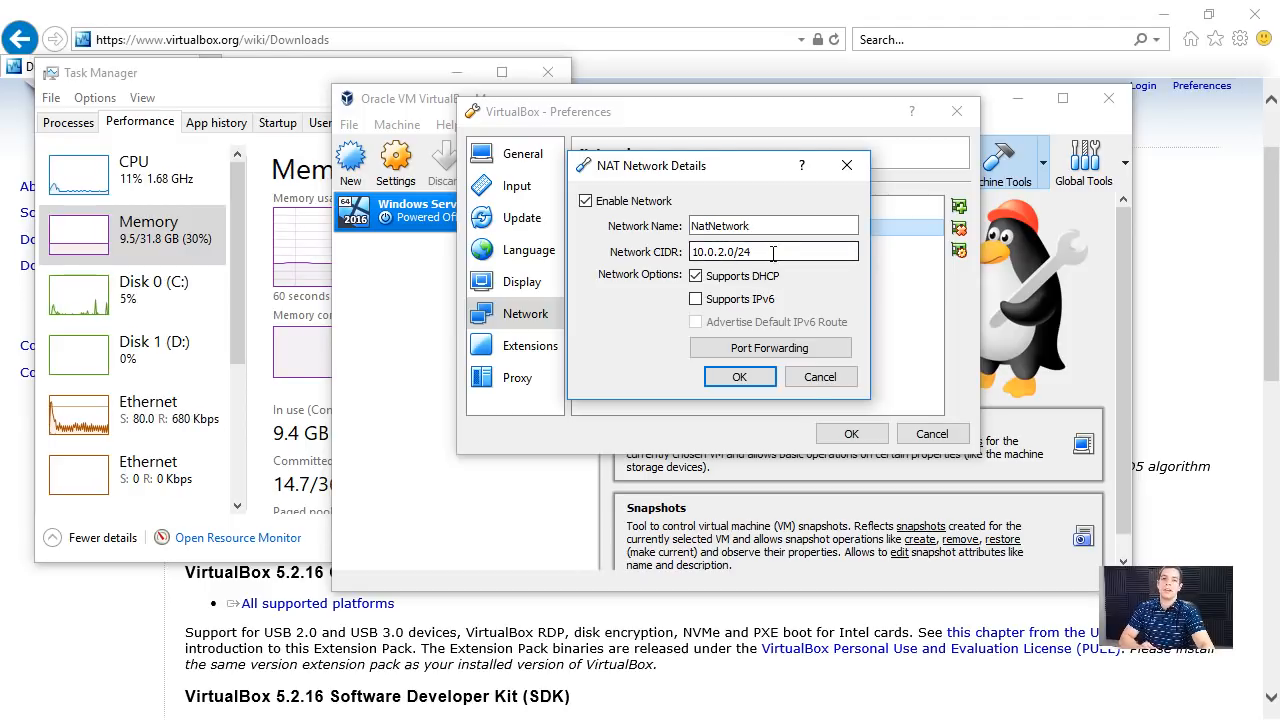
double_click(735, 225)
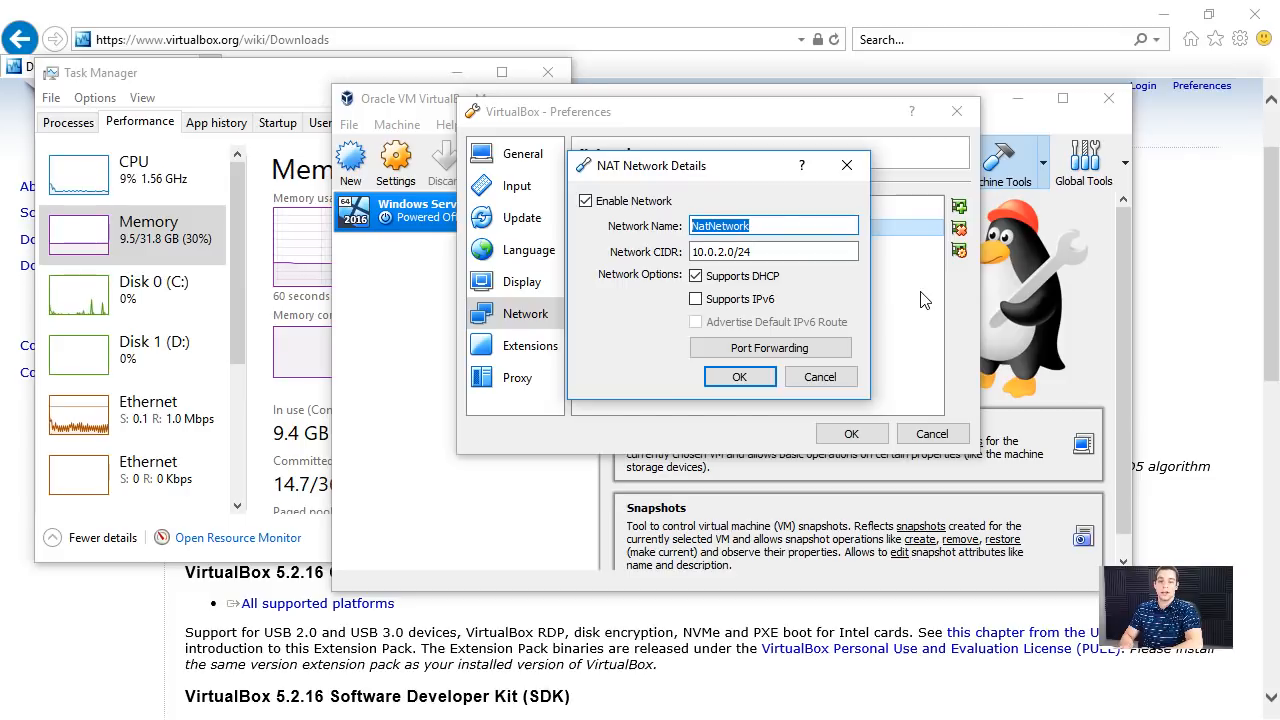
type("IT Lab")
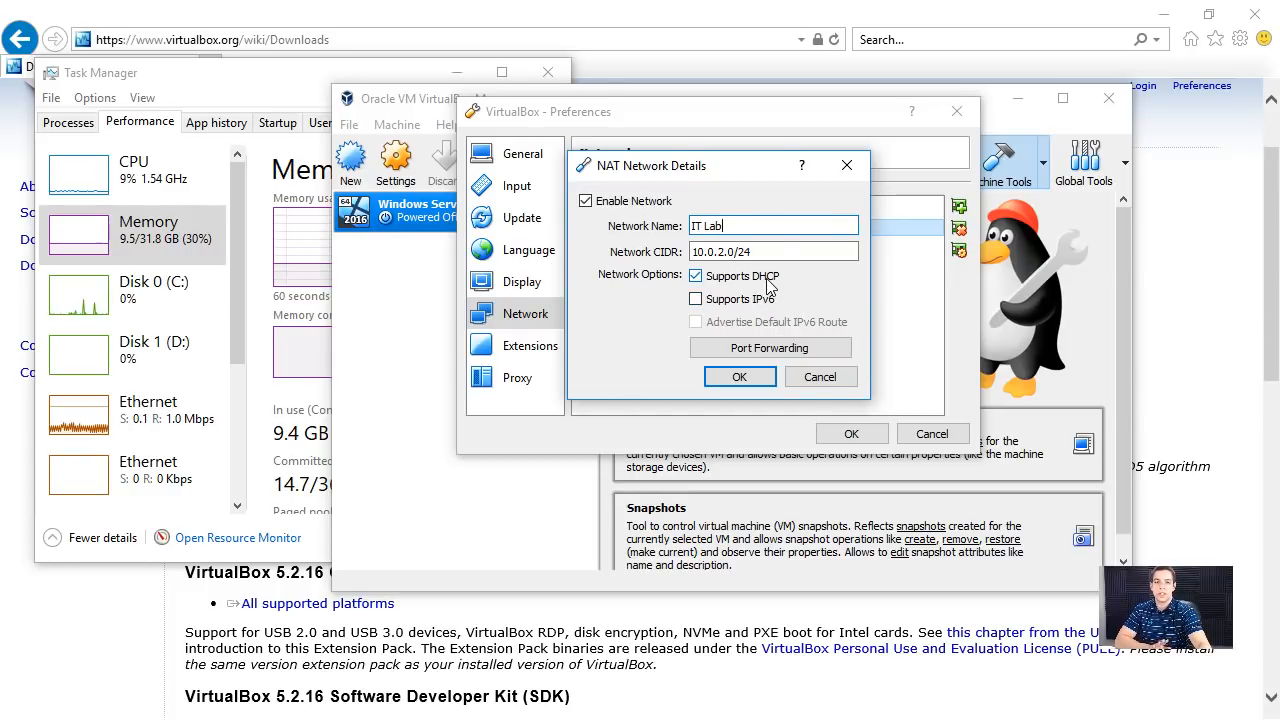
left_click(722, 374)
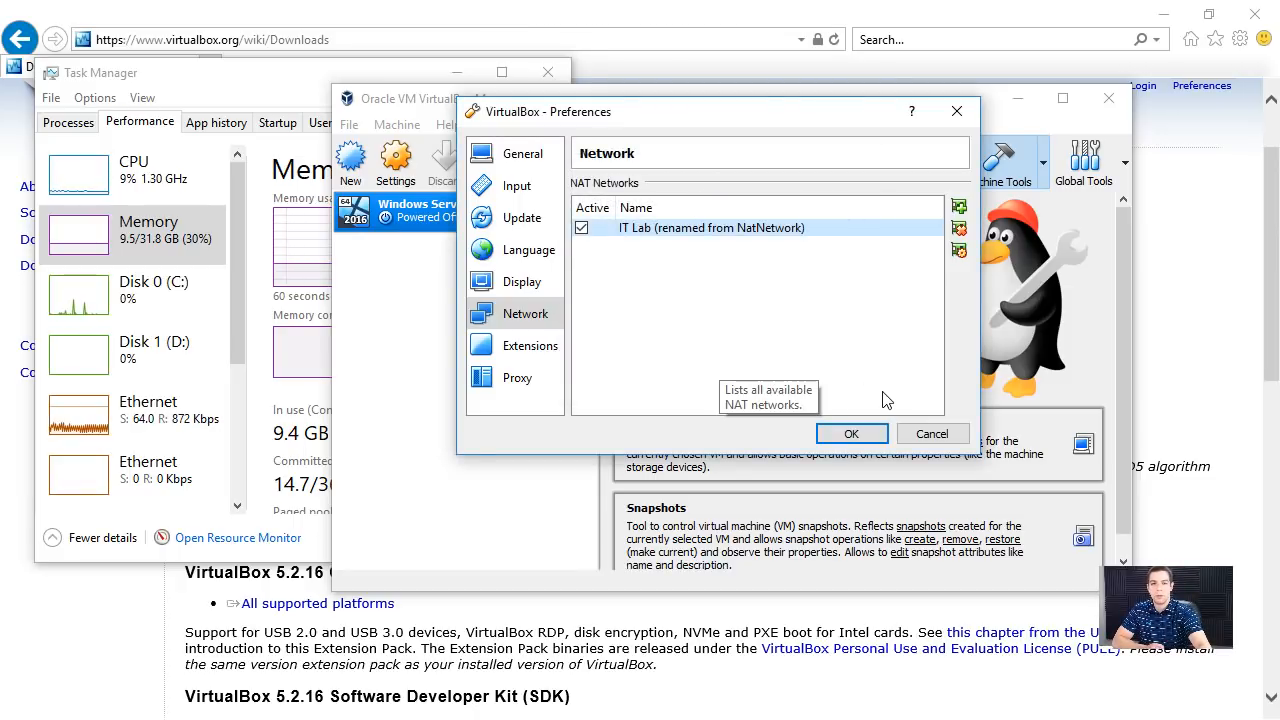
left_click(848, 435)
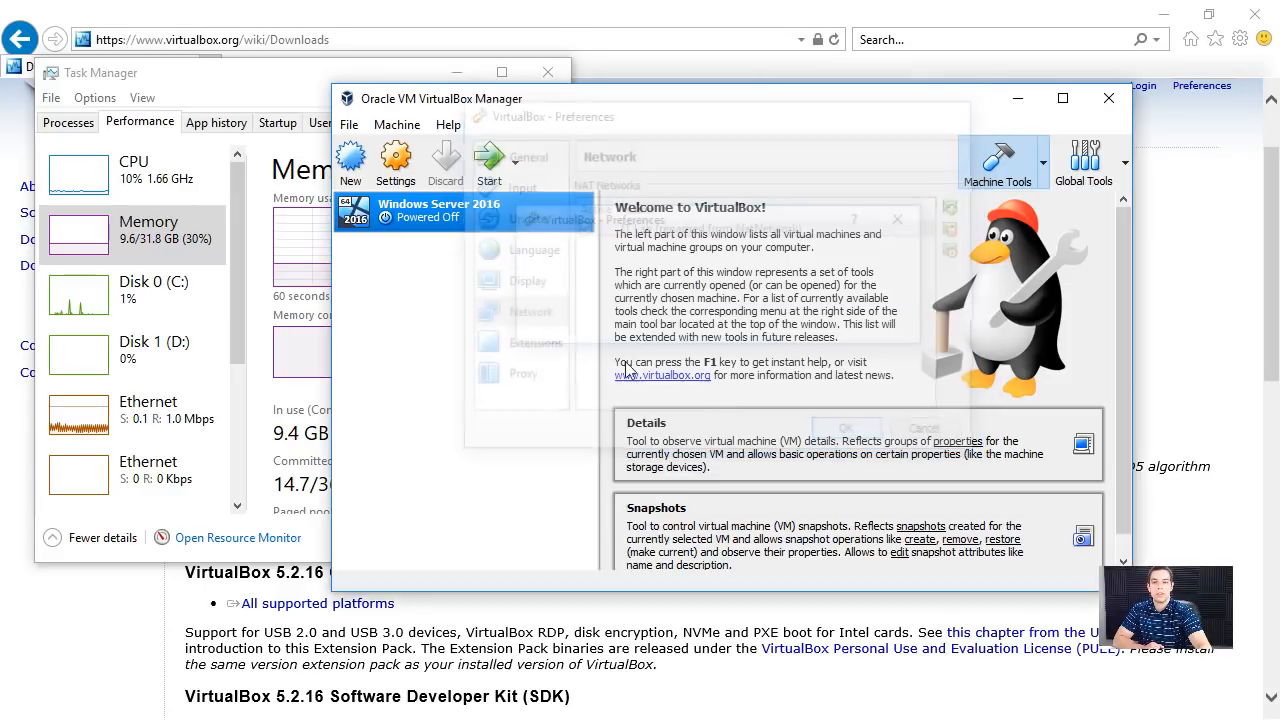
- Attach Adapter 1 of the Windows Server 2016 virtual machine to the NAT Network IT Lab and save its settings
right_click(448, 207)
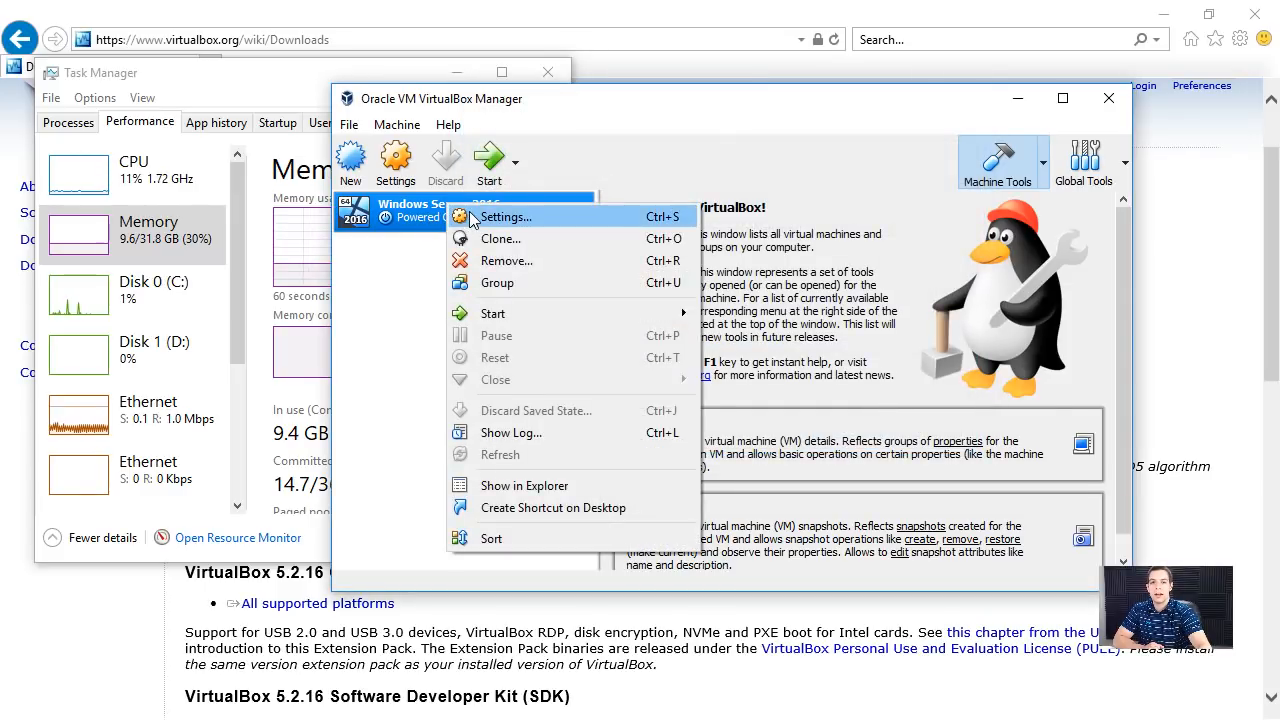
left_click(474, 217)
left_click(477, 313)
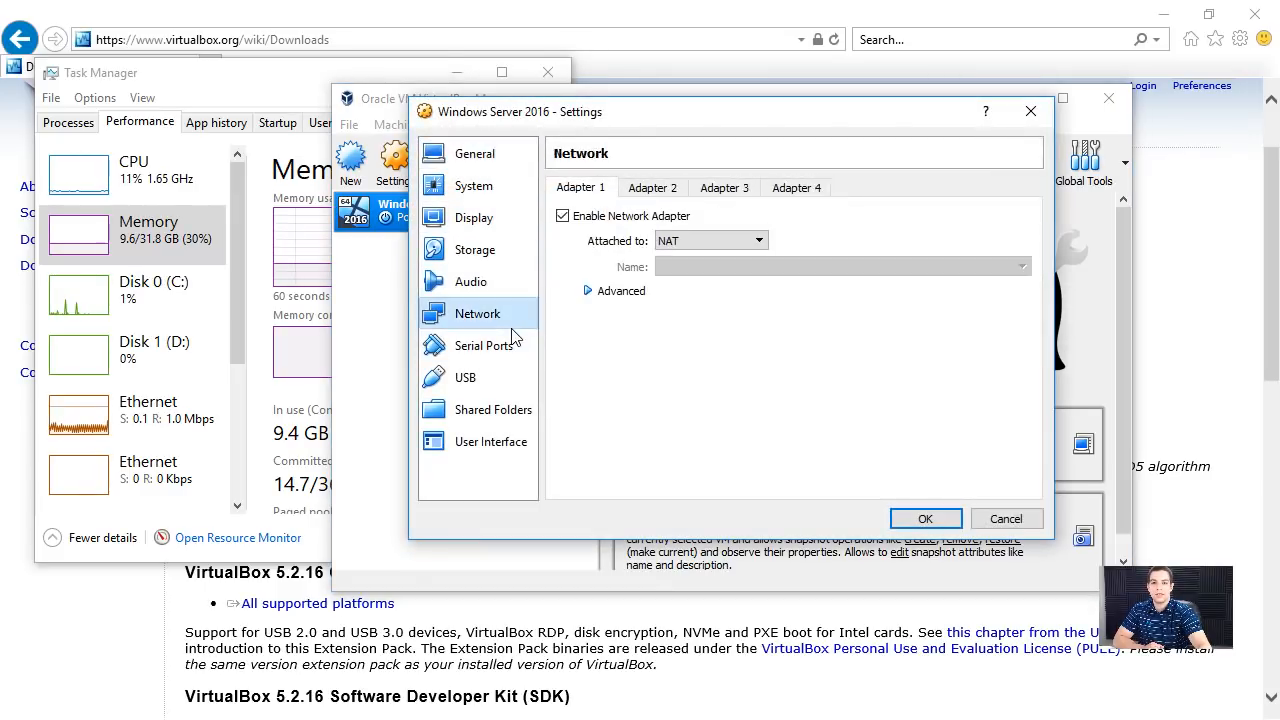
left_click(710, 241)
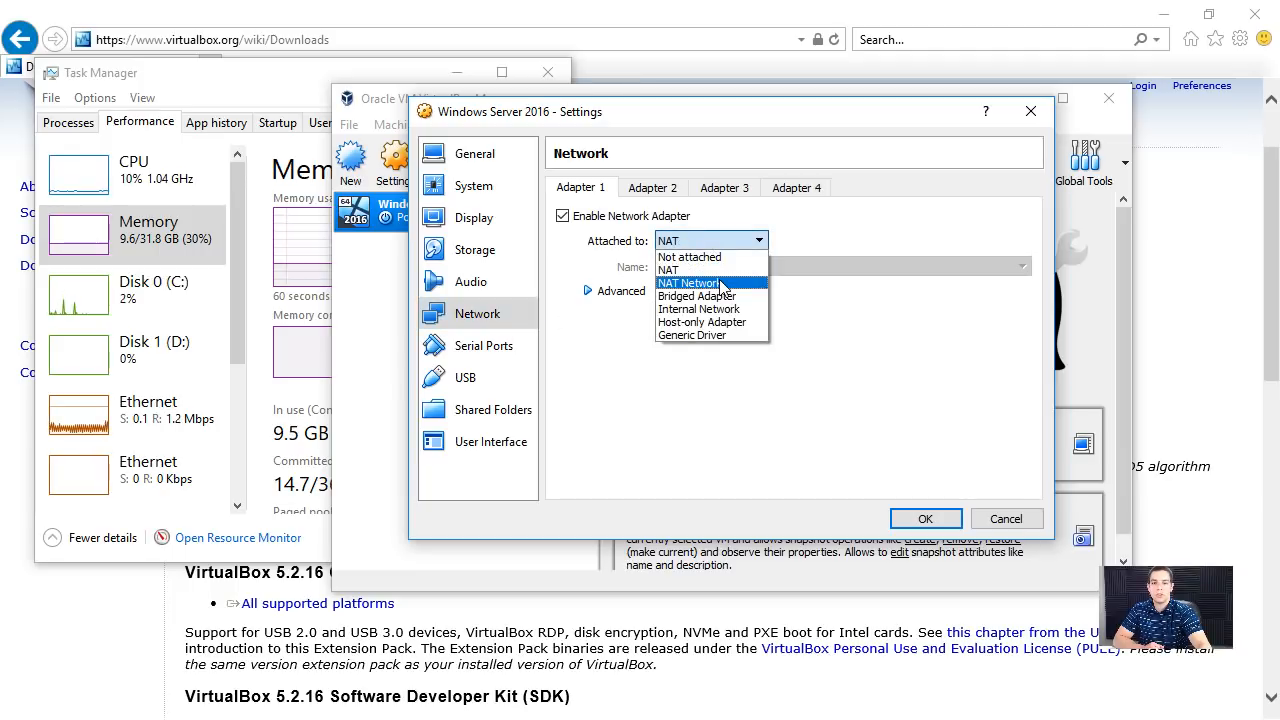
left_click(700, 283)
left_click(715, 266)
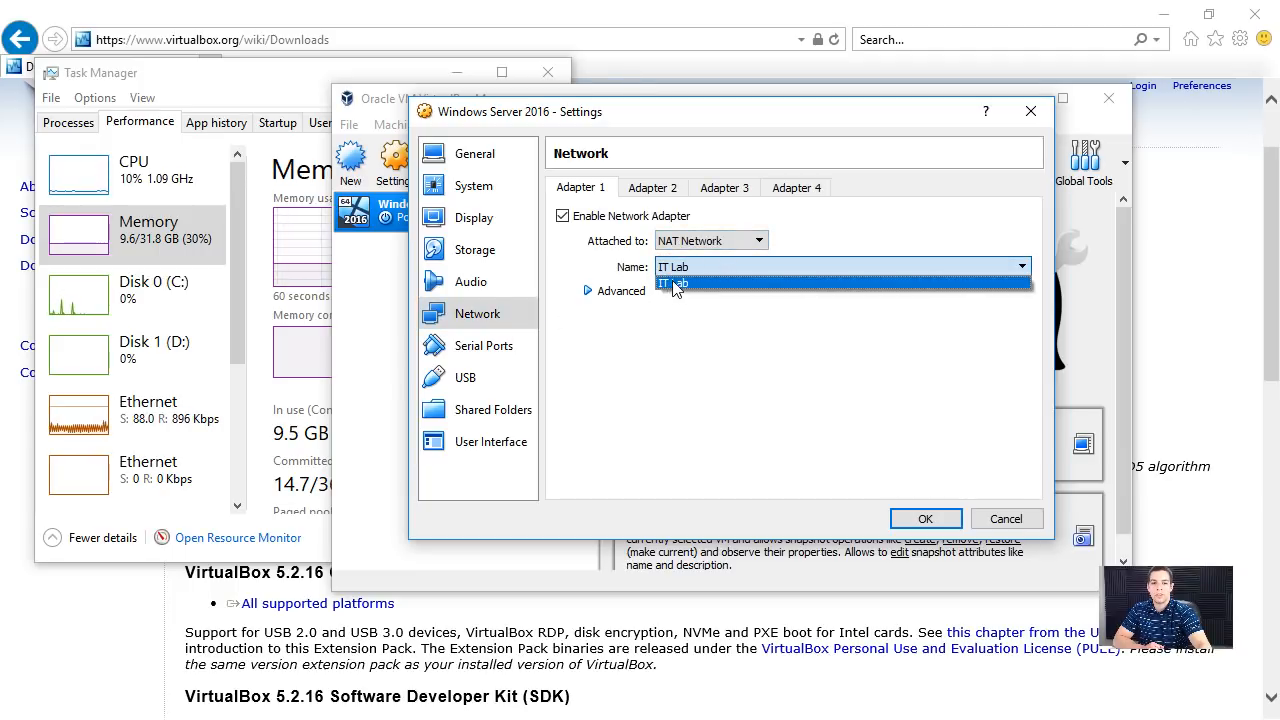
left_click(676, 285)
left_click(921, 520)
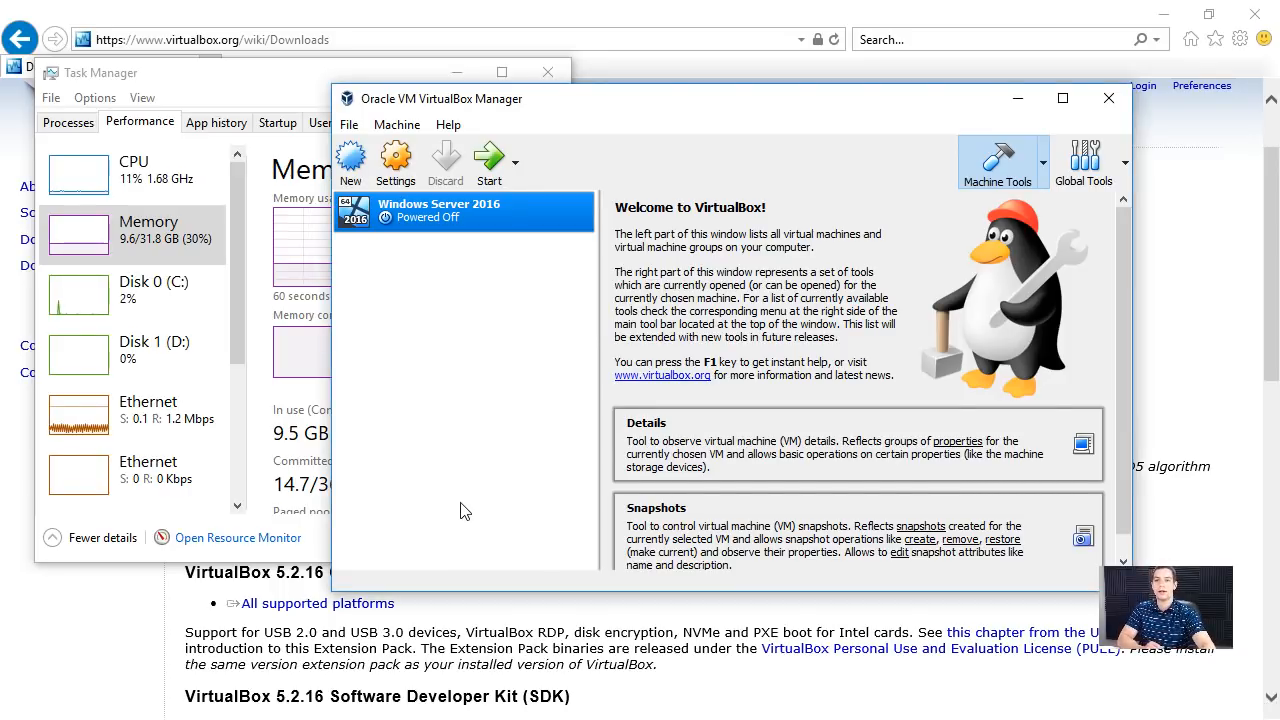
- Review the Windows Server 2016 virtual machine's storage, memory, processor and network settings, and close them
right_click(417, 214)
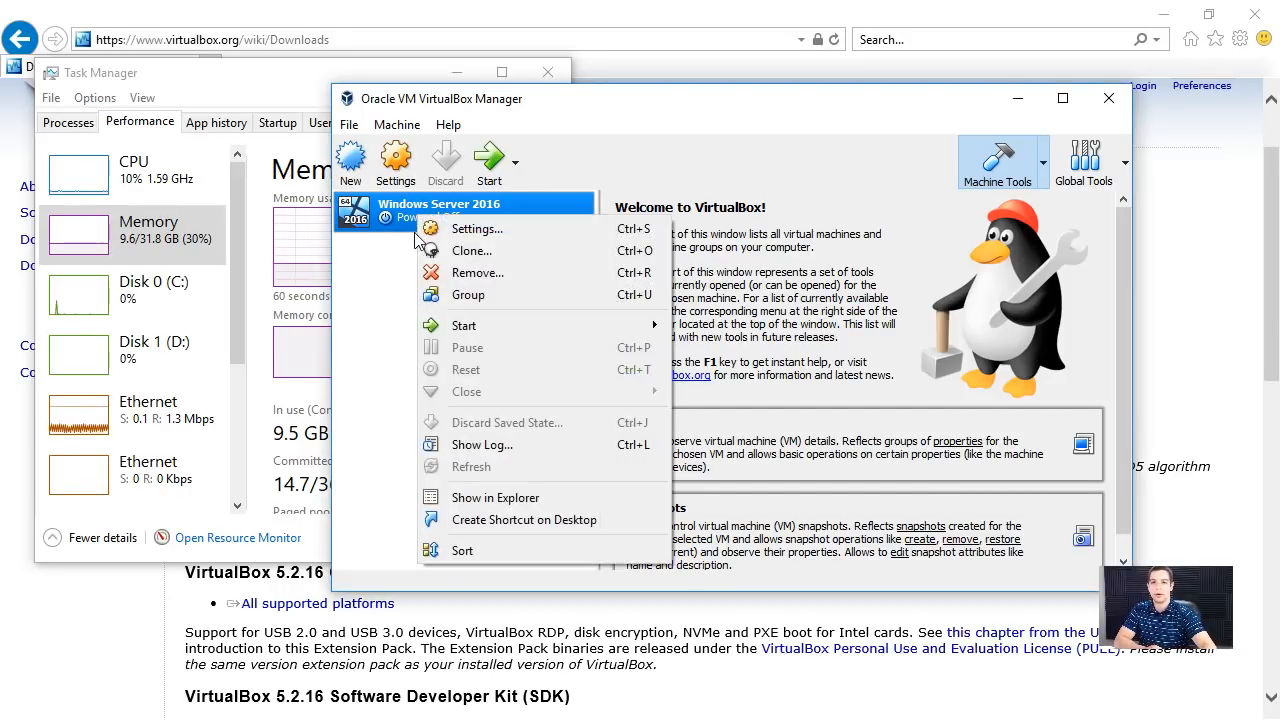
left_click(466, 229)
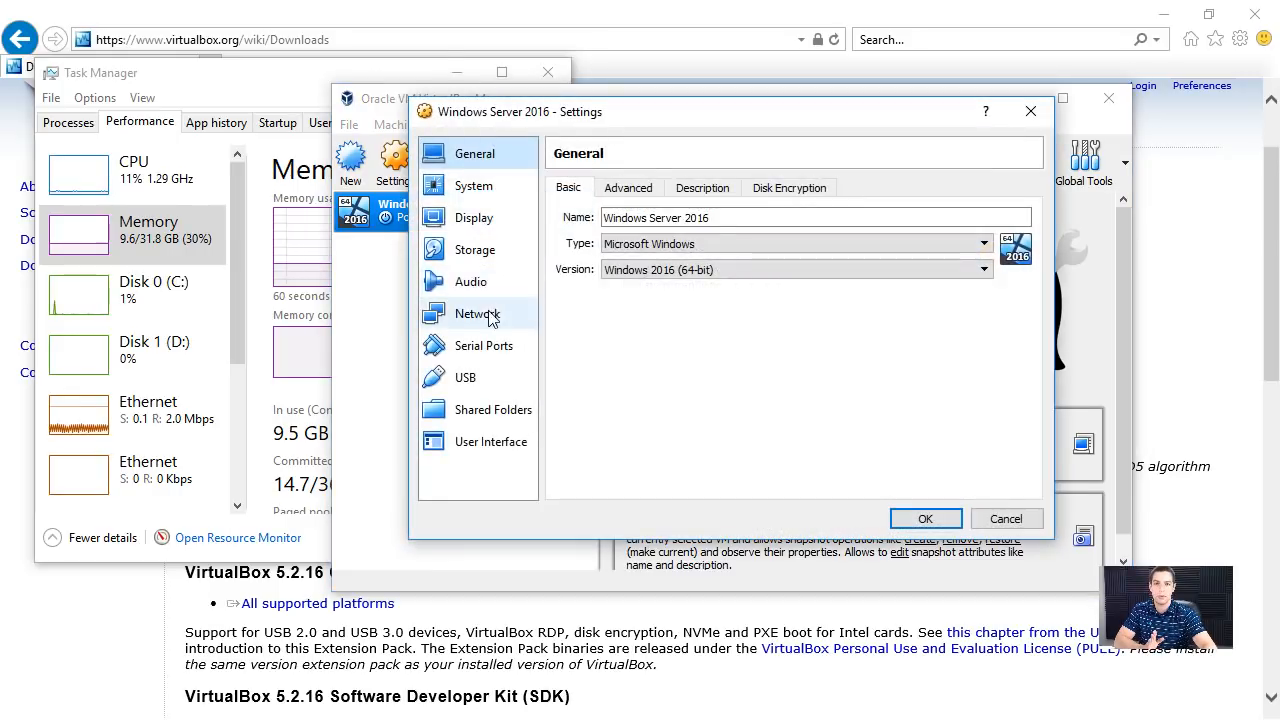
left_click(490, 281)
left_click(475, 250)
left_click(660, 256)
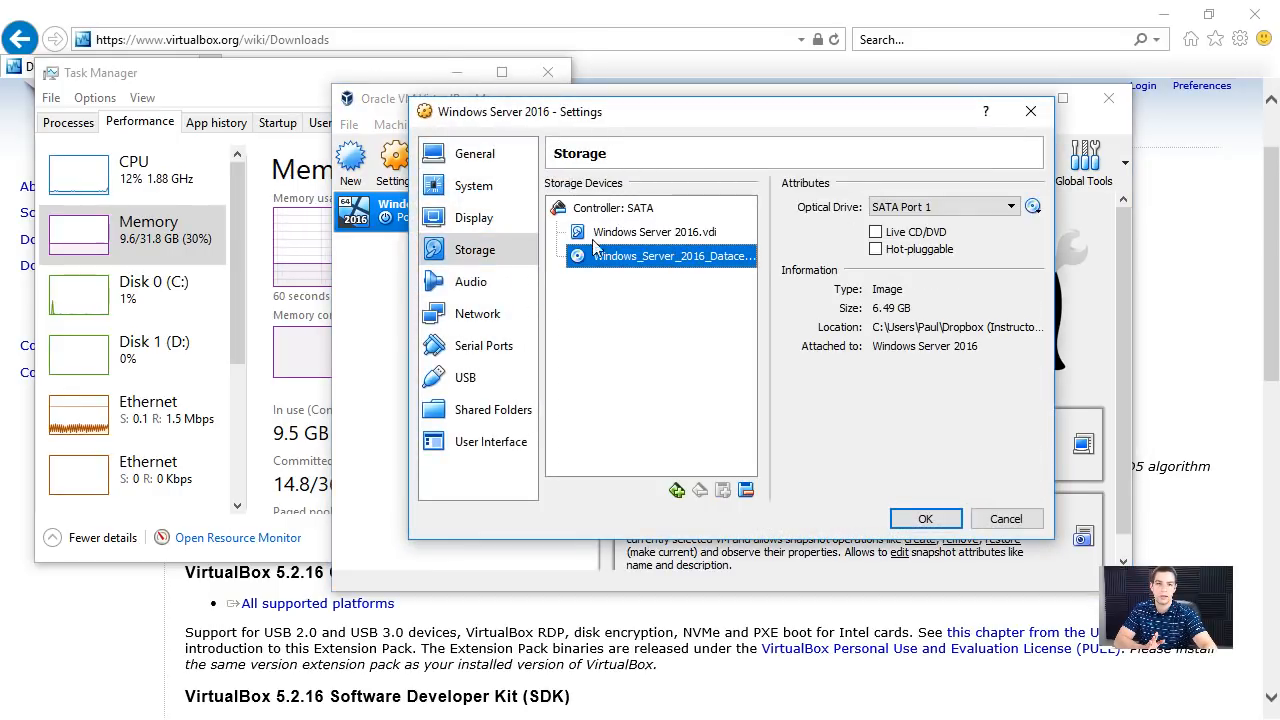
left_click(470, 186)
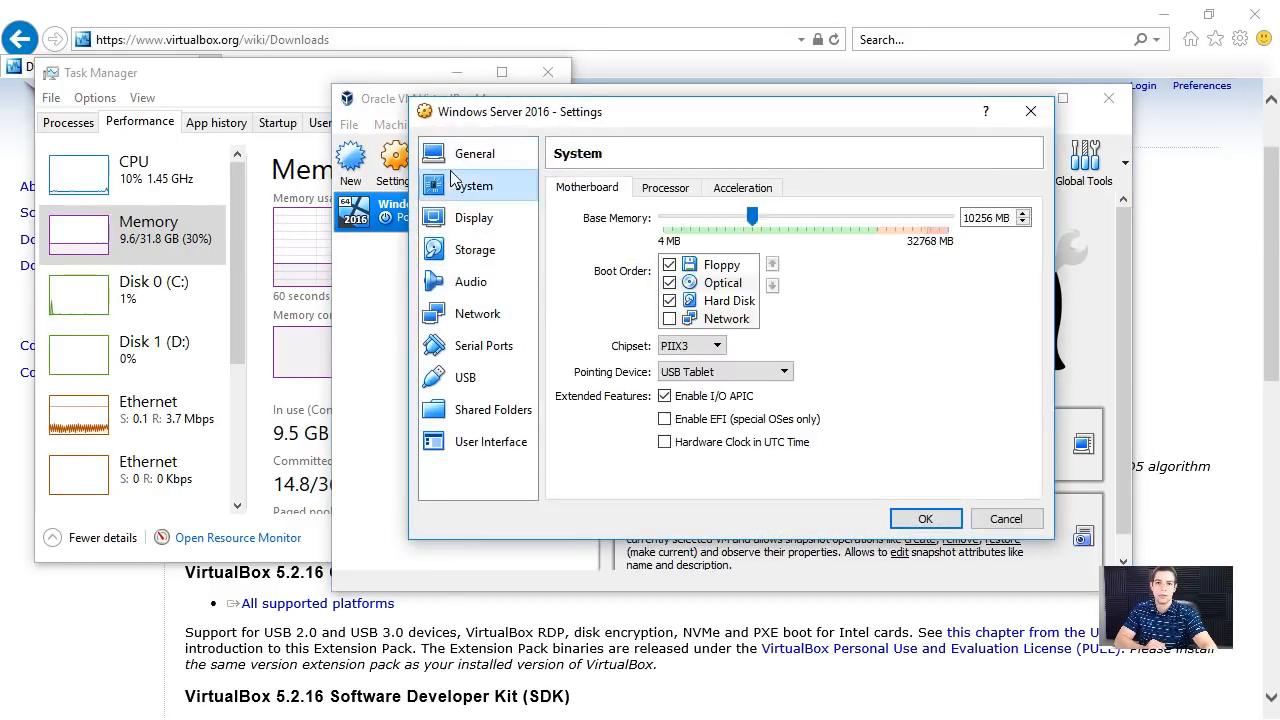
left_click(663, 196)
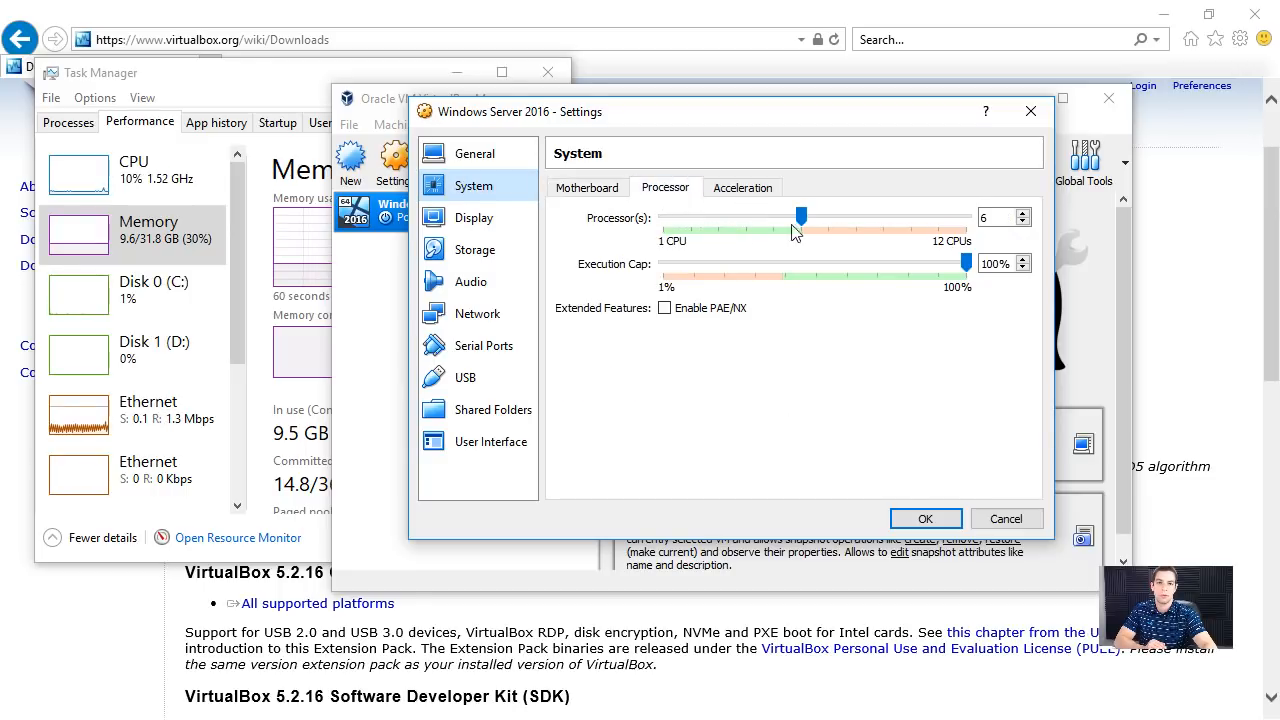
left_click(480, 313)
left_click(926, 518)
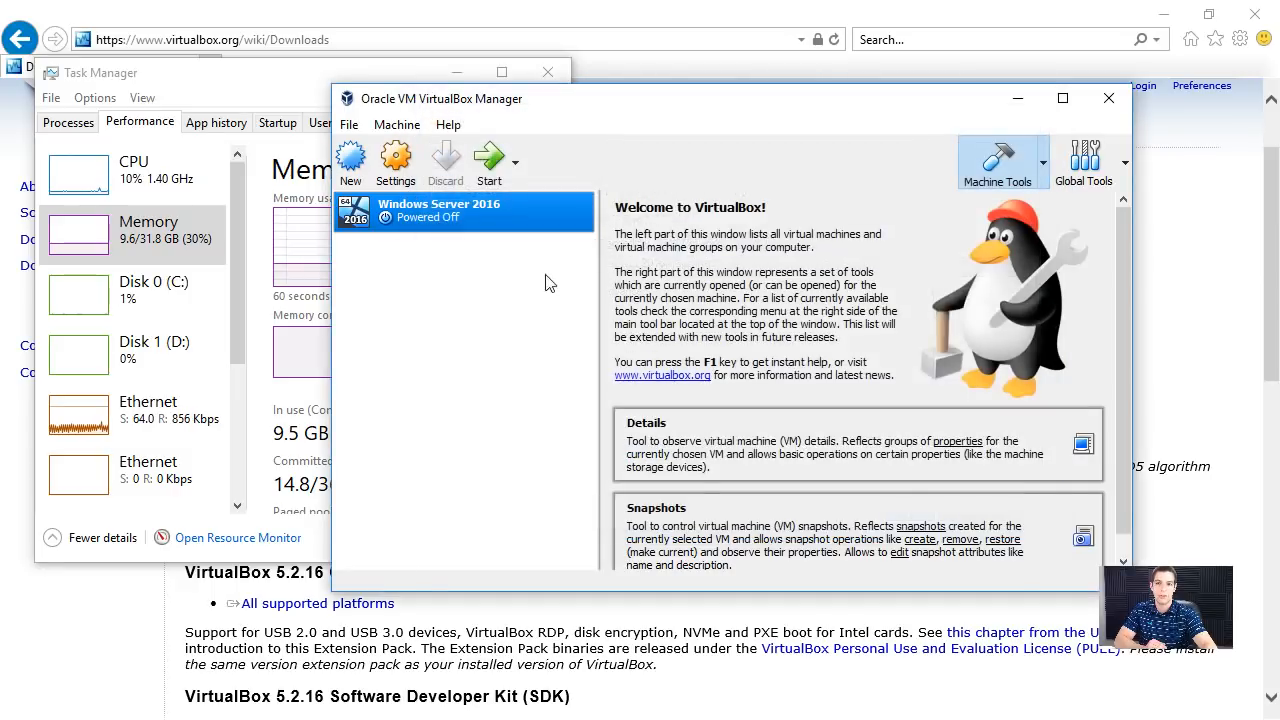
- Boot the Windows Server 2016 virtual machine with Normal Start and dismiss the auto capture keyboard notice
right_click(497, 237)
mouse_move(622, 340)
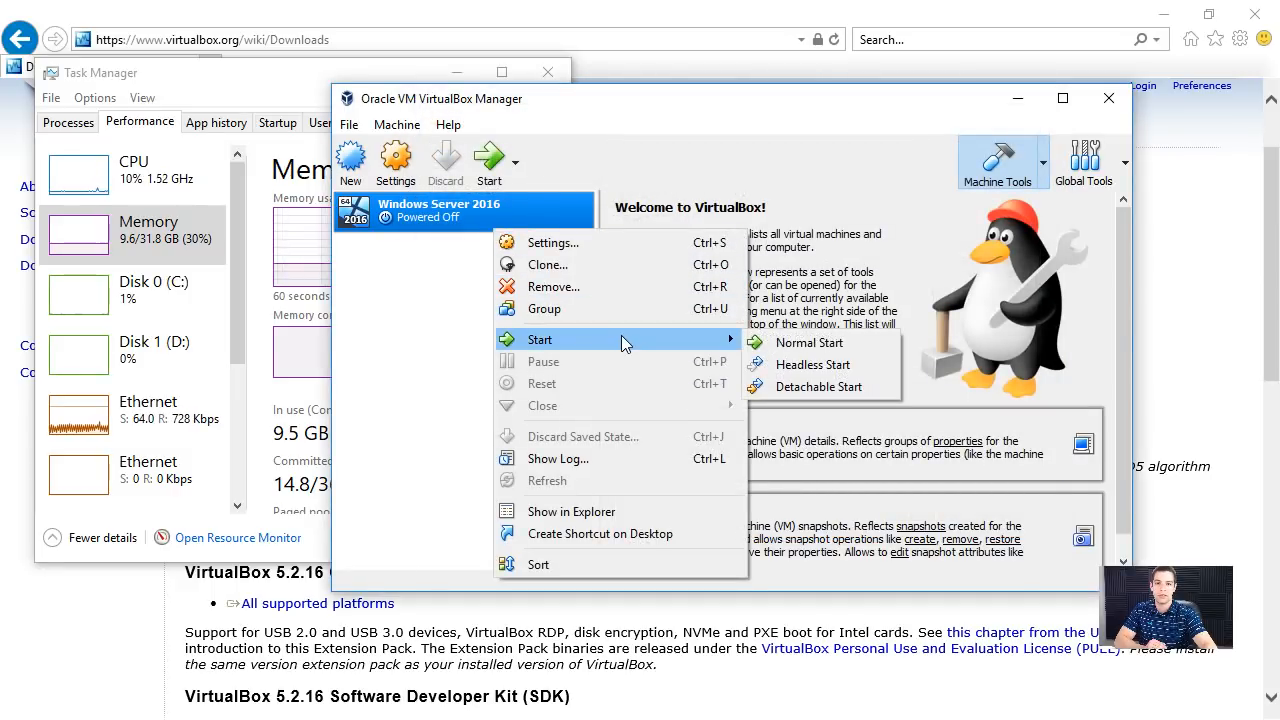
left_click(779, 343)
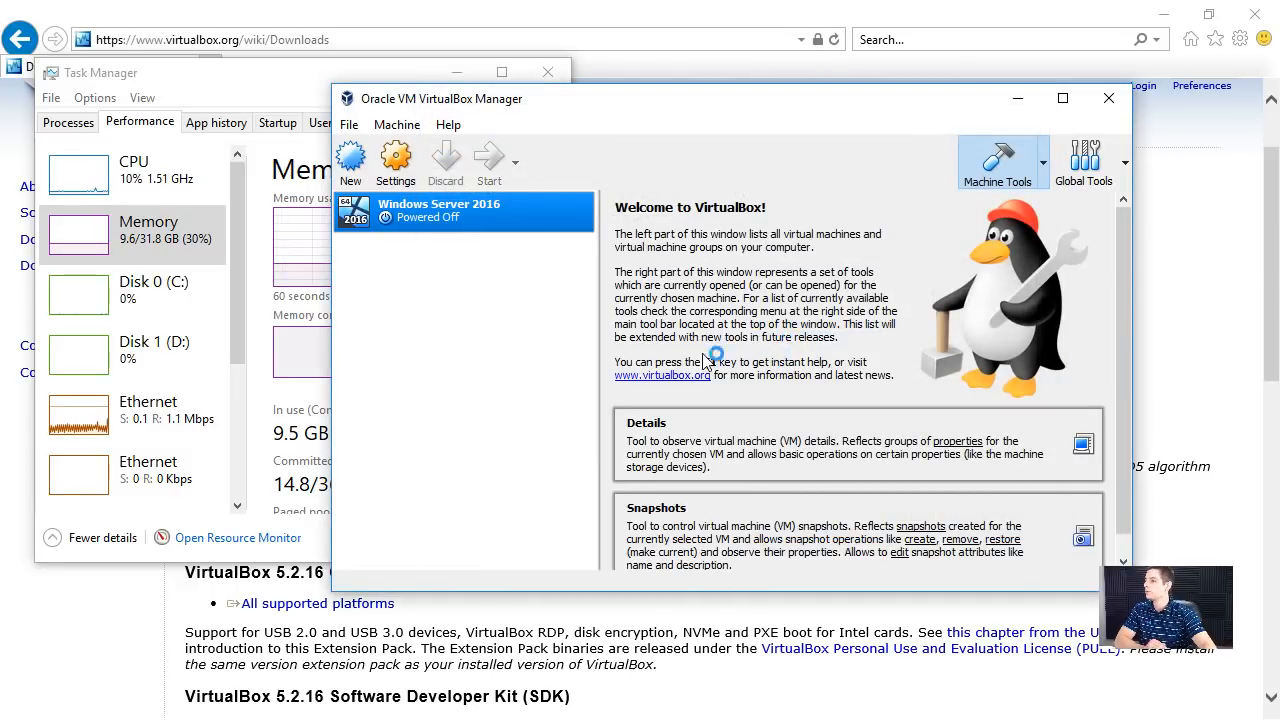
right_click(488, 206)
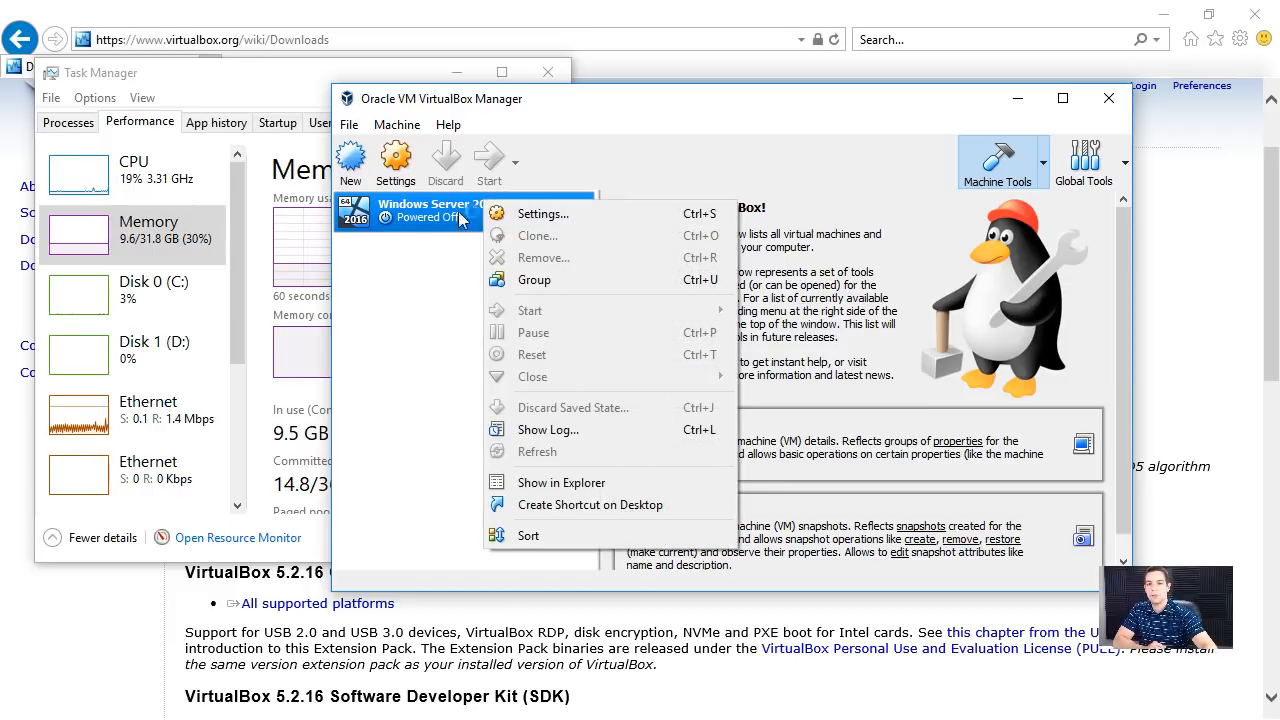
left_click(411, 309)
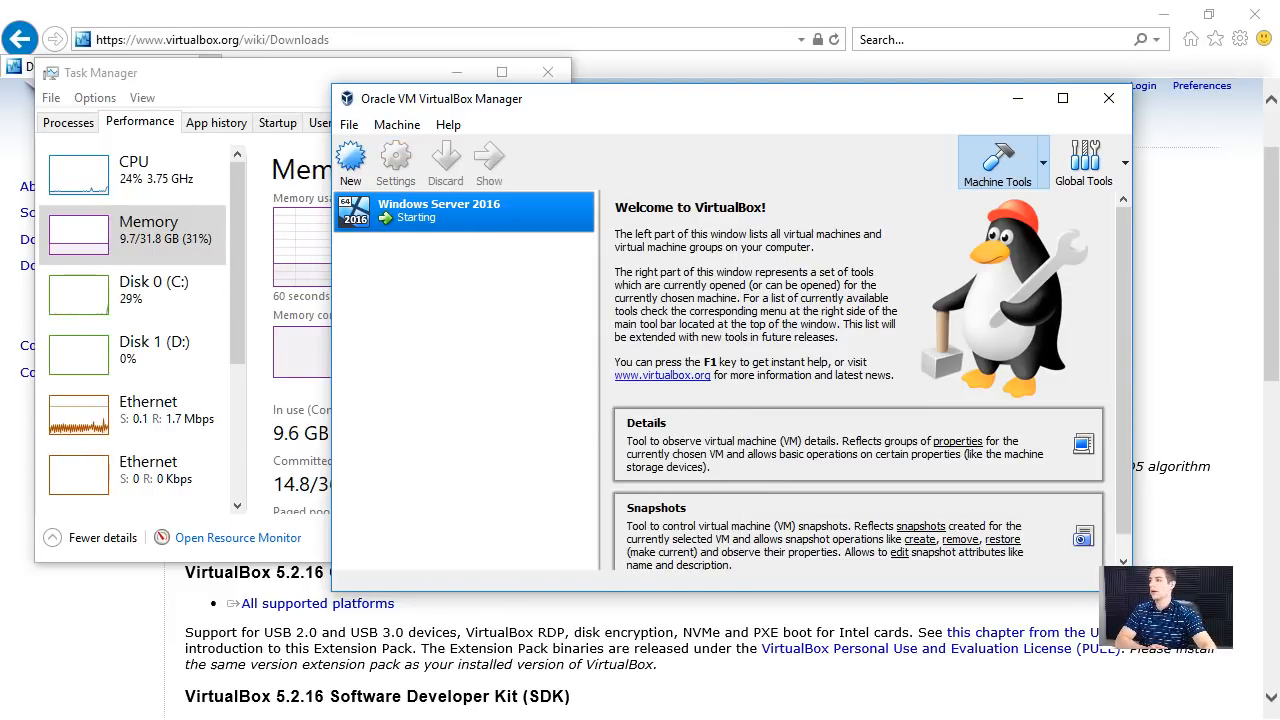
left_click_drag(0, 158, 737, 96)
left_click_drag(0, 205, 680, 97)
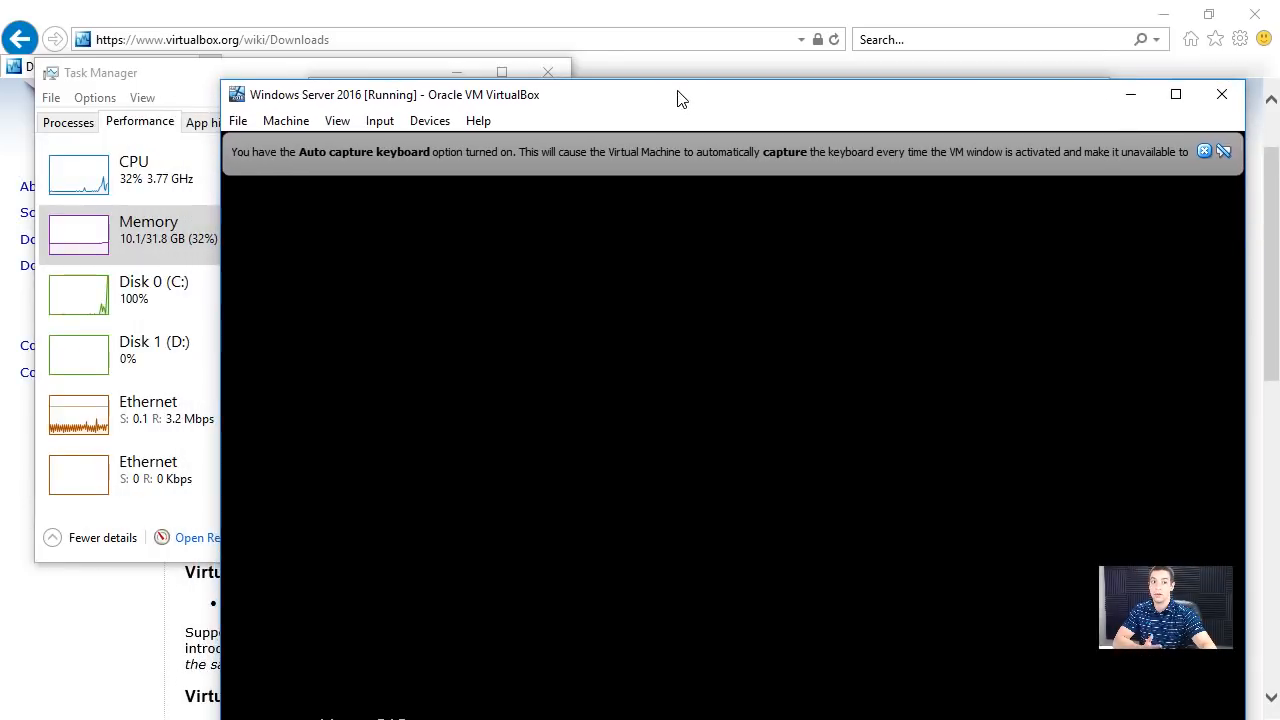
left_click(1205, 150)
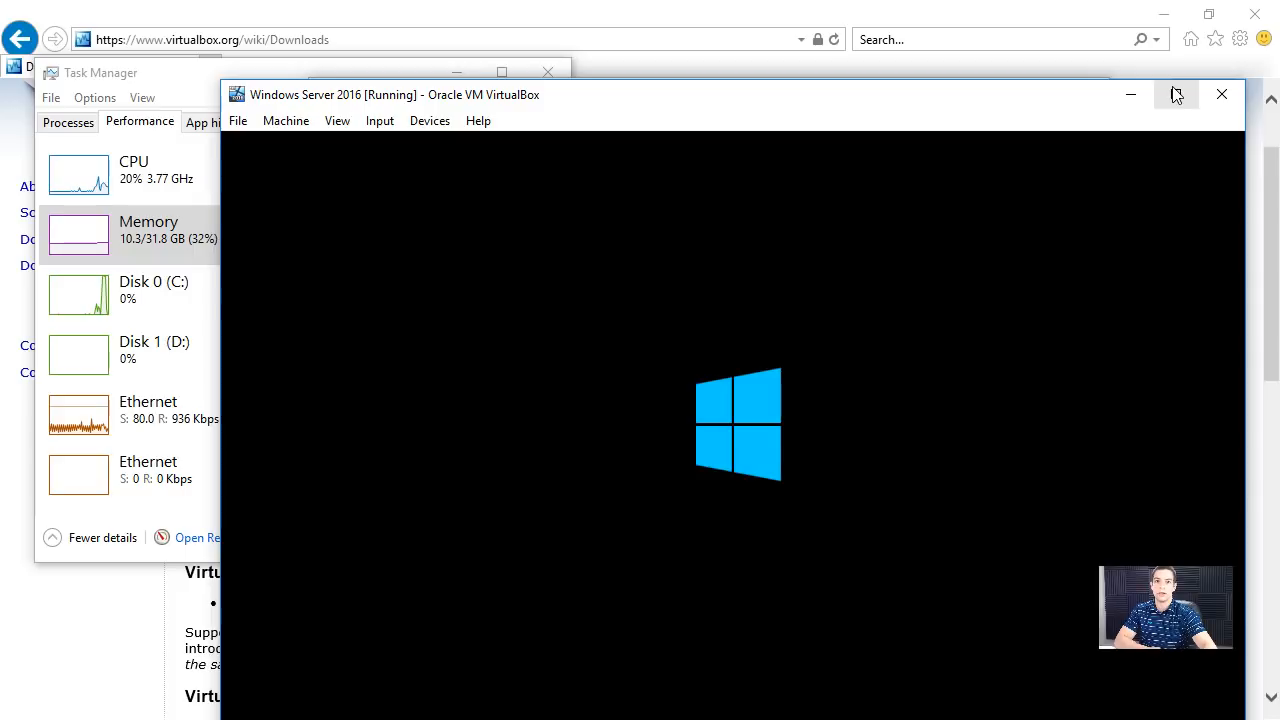
left_click_drag(943, 106, 891, 258)
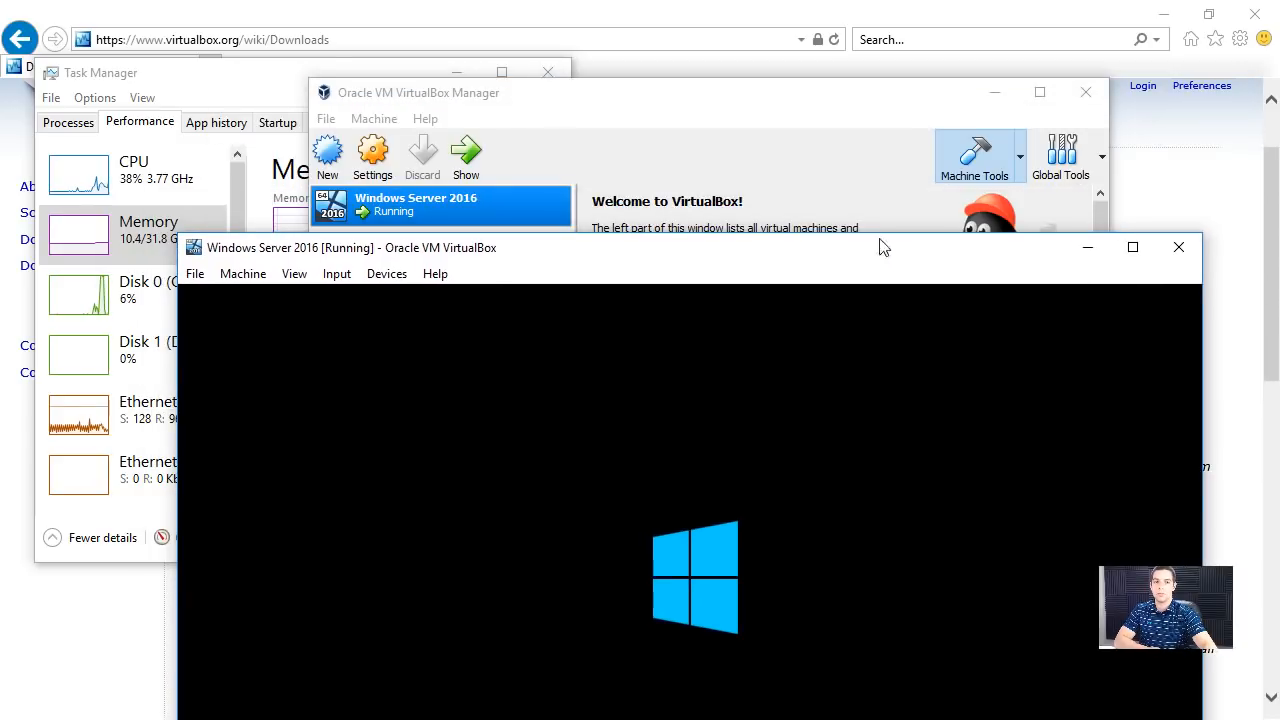
left_click(540, 200)
right_click(540, 195)
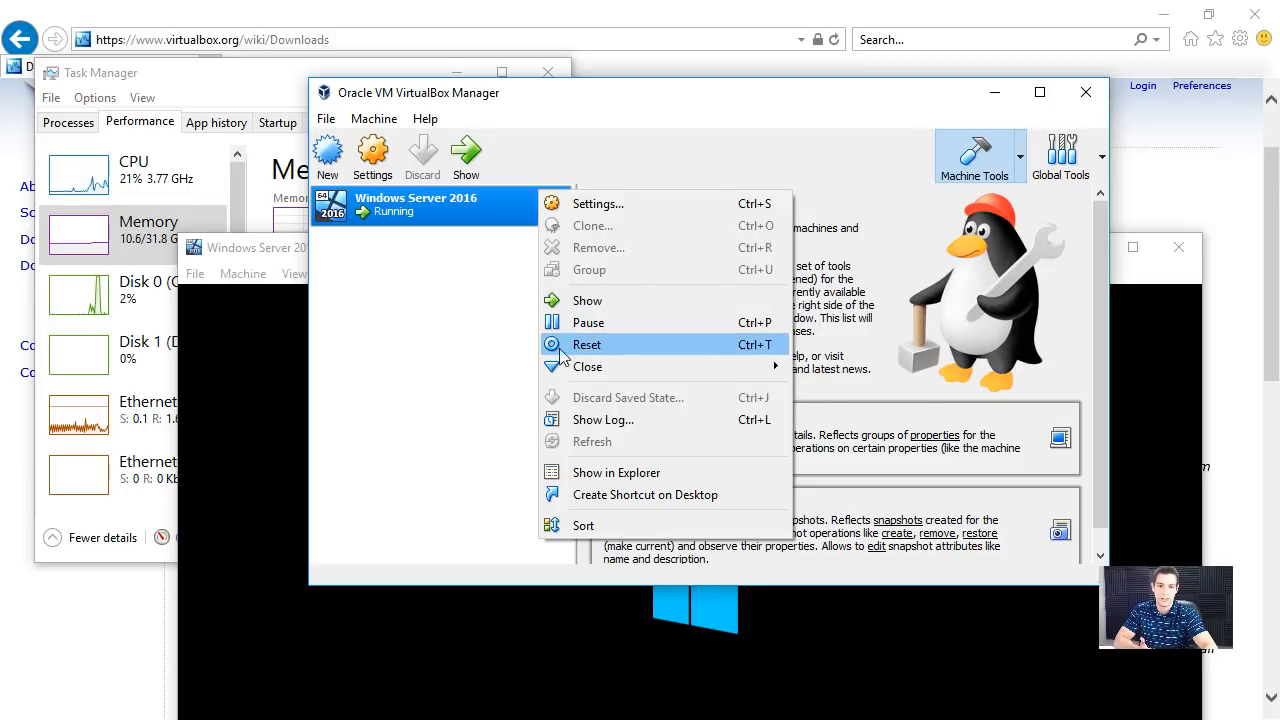
left_click(424, 330)
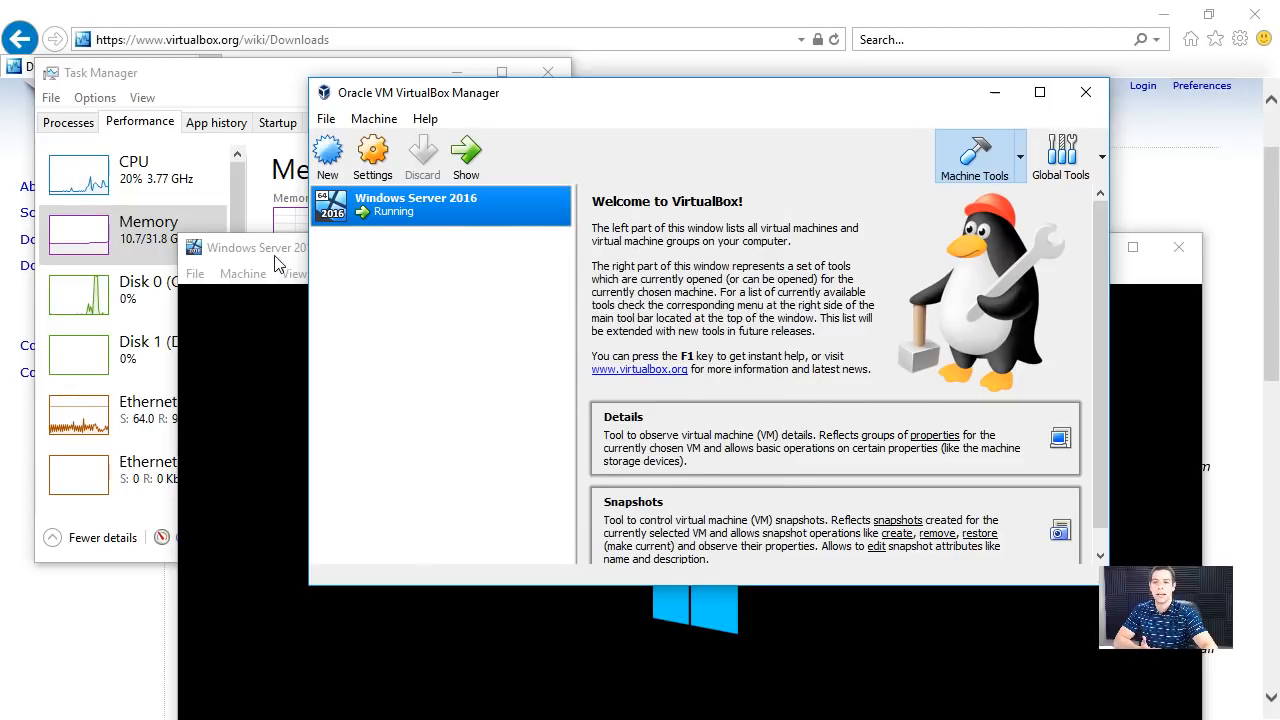
- Bring the running virtual machine's window to the front and maximize it, dismissing the mouse pointer integration notice
left_click_drag(276, 262, 256, 104)
left_click_drag(366, 94, 366, 82)
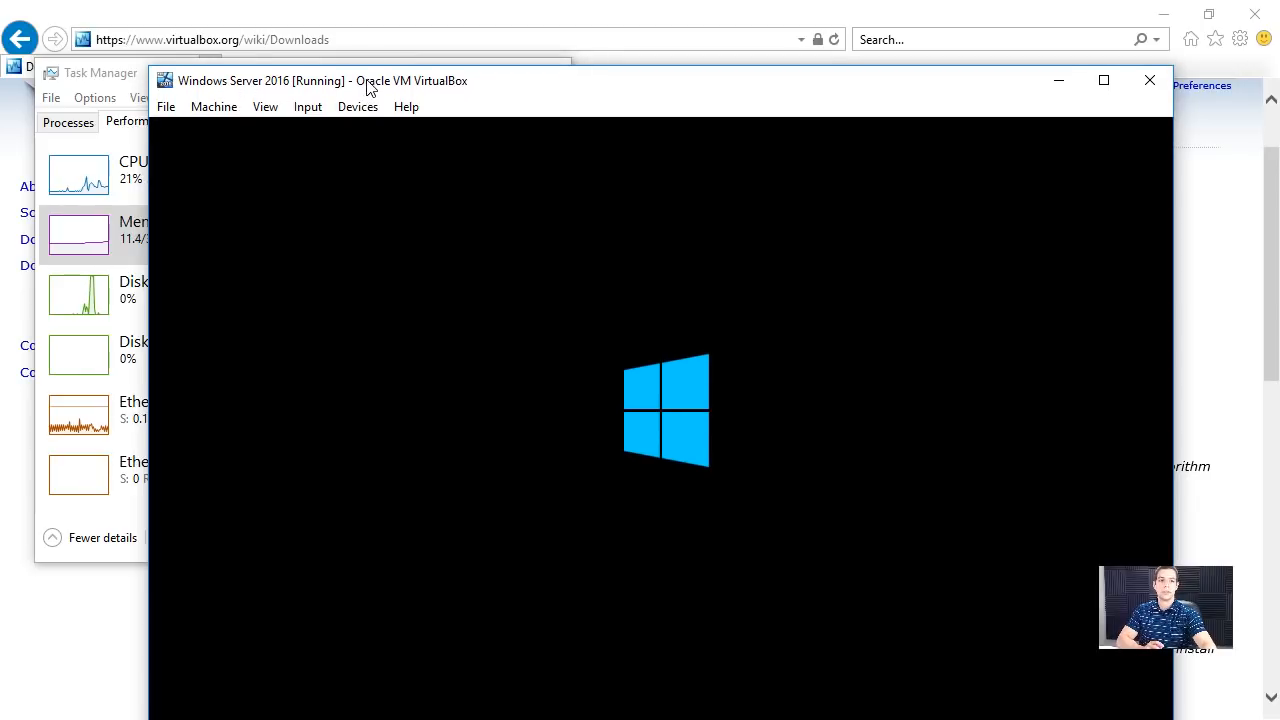
left_click_drag(918, 90, 924, 33)
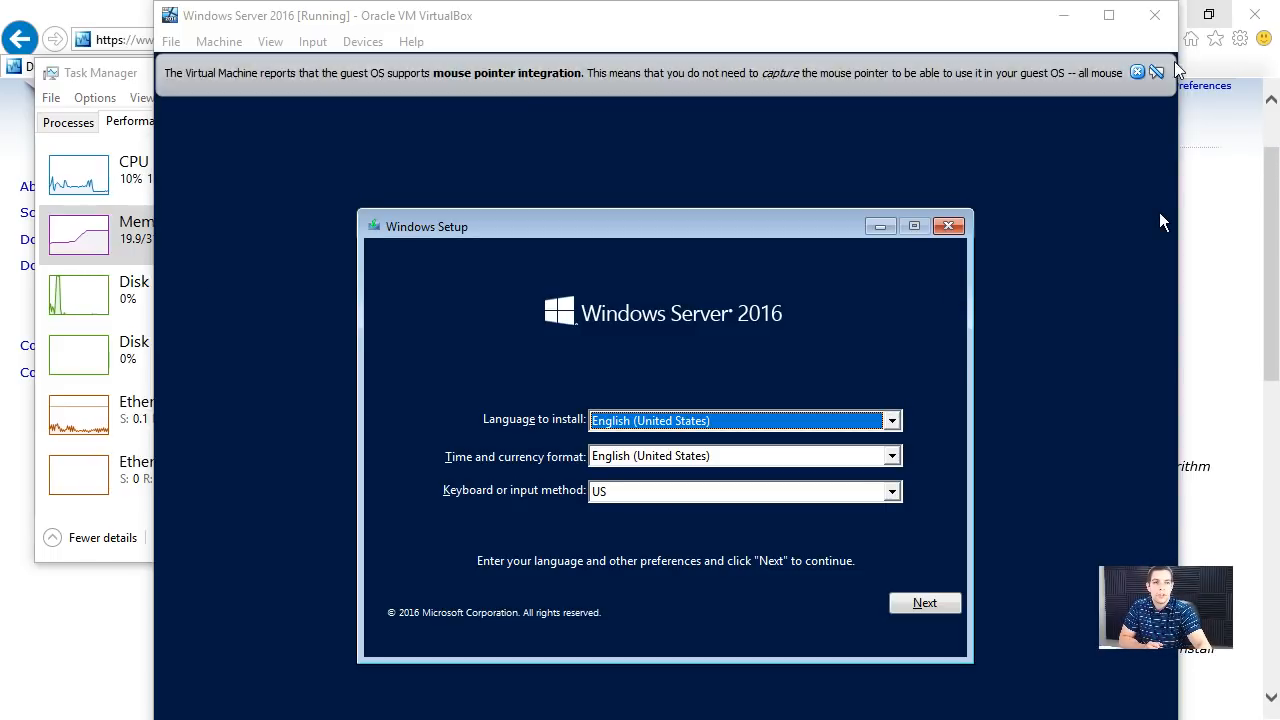
left_click(1135, 73)
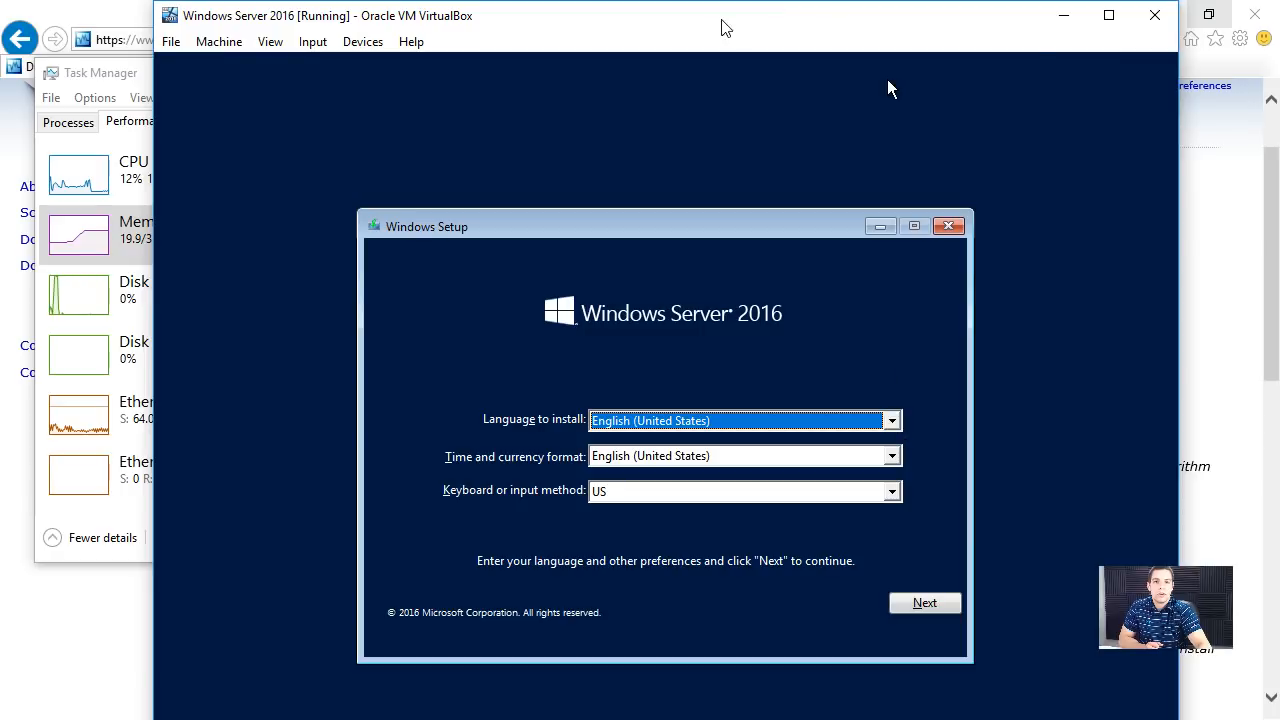
left_click(1109, 15)
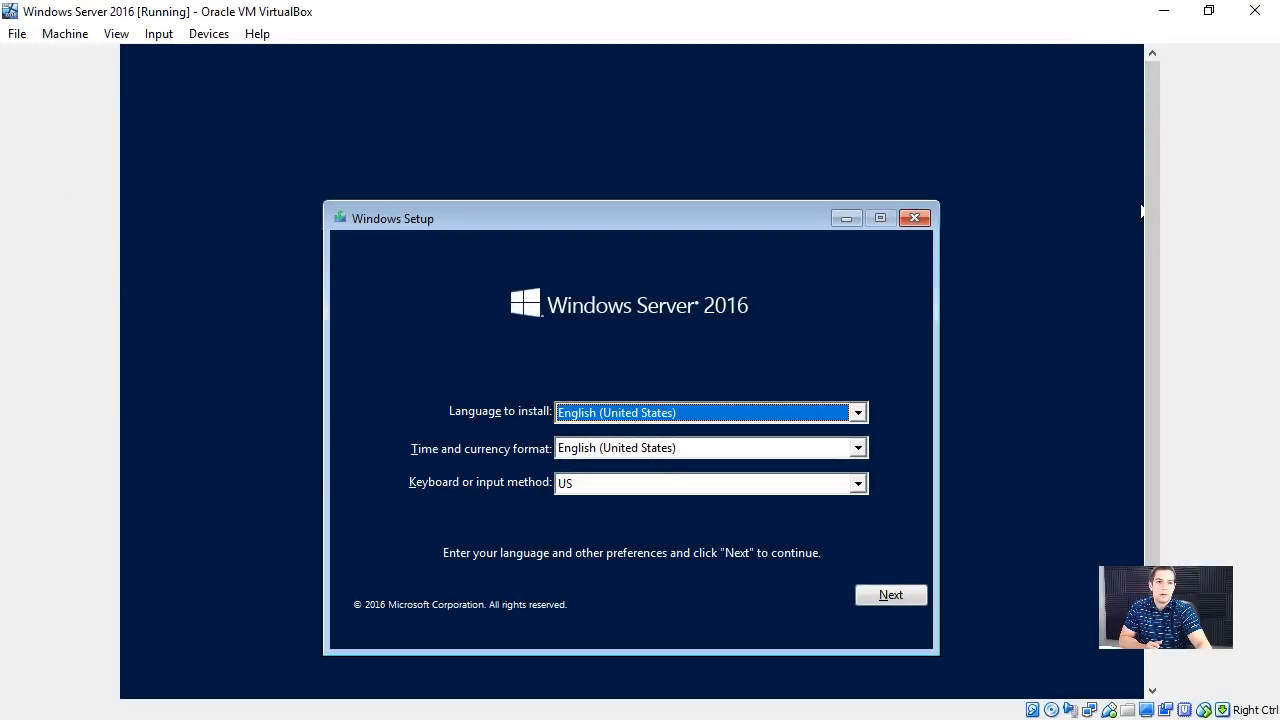
- Keep English (United States) as language and time format with the US keyboard, and start the Windows Server 2016 installation
left_click_drag(1152, 200, 1145, 240)
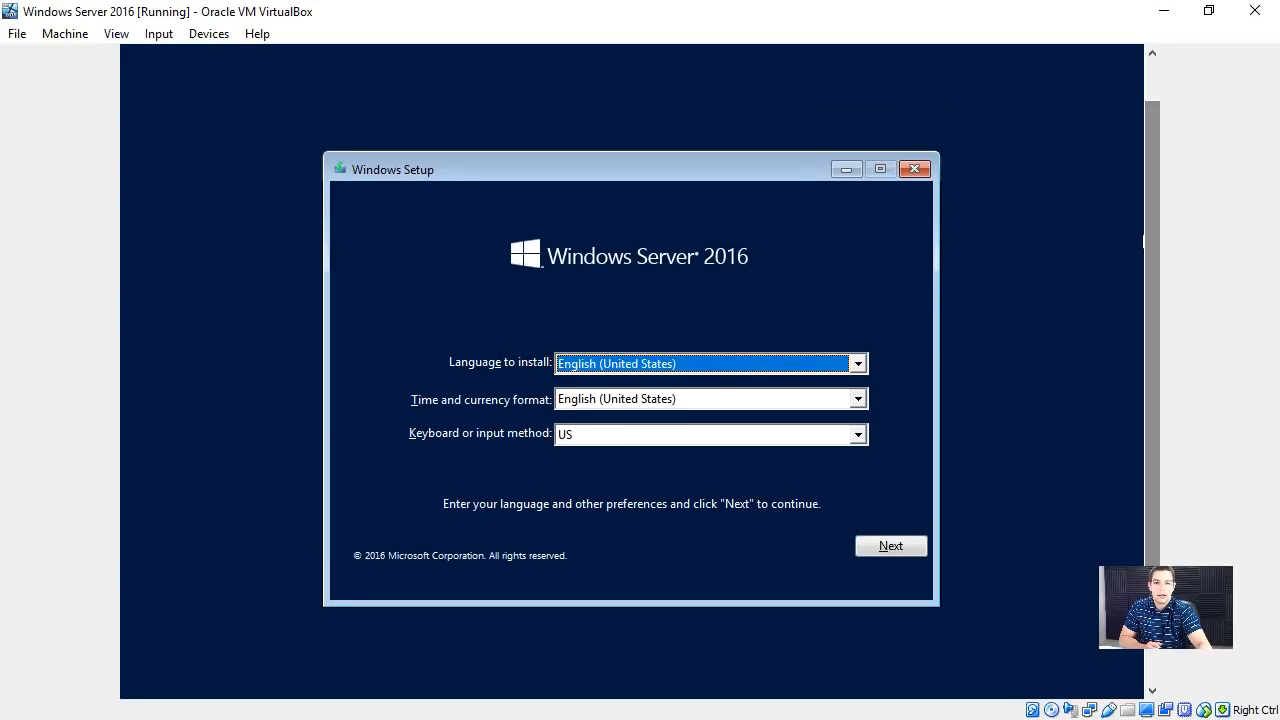
left_click(615, 436)
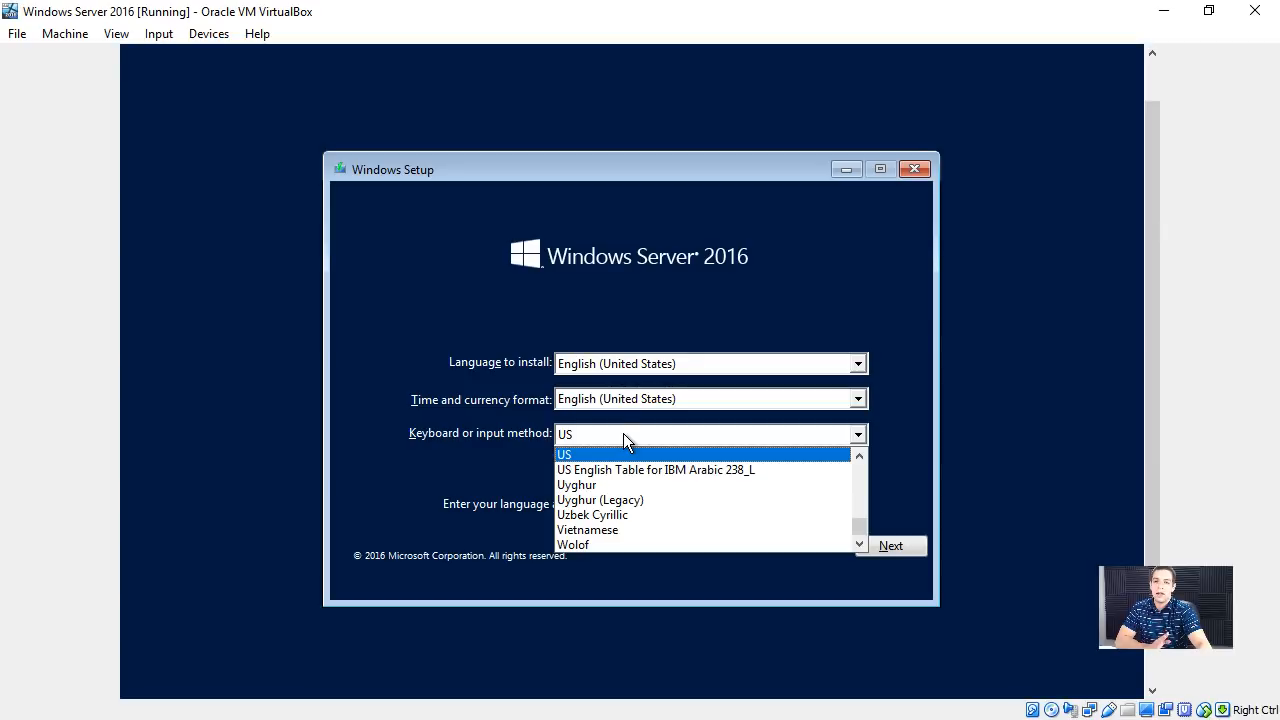
left_click(613, 421)
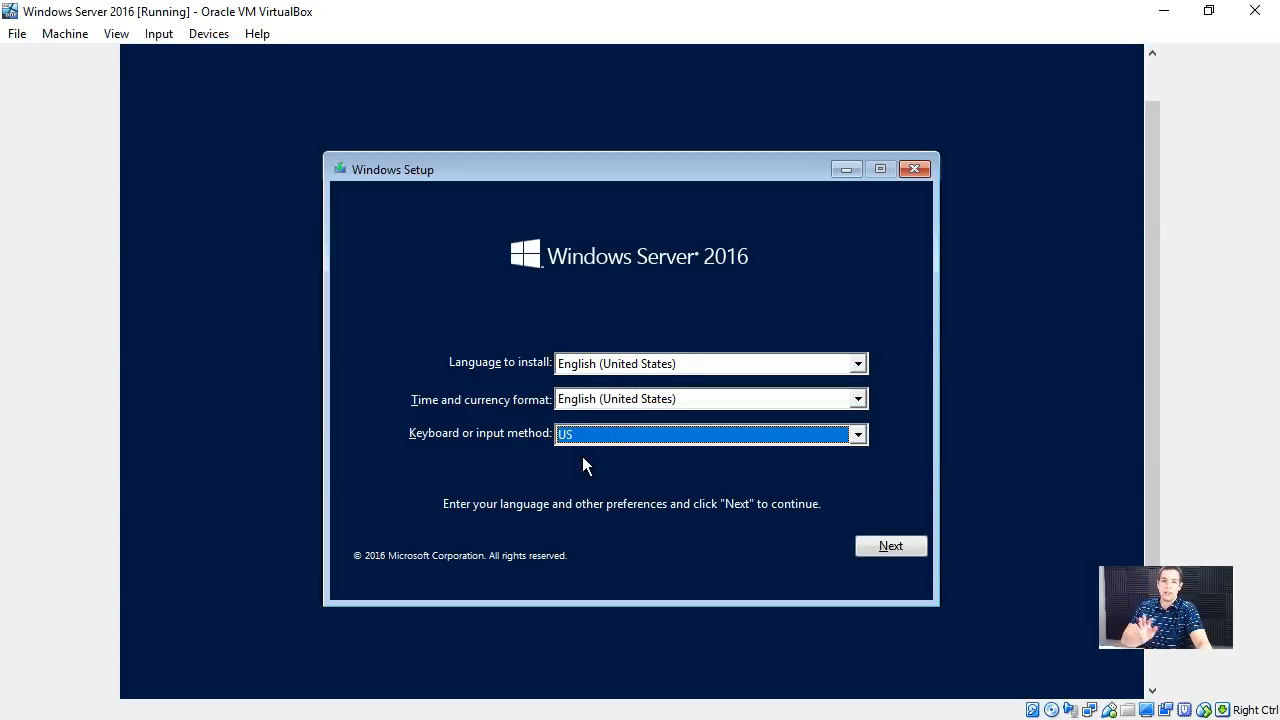
left_click(900, 546)
left_click(669, 391)
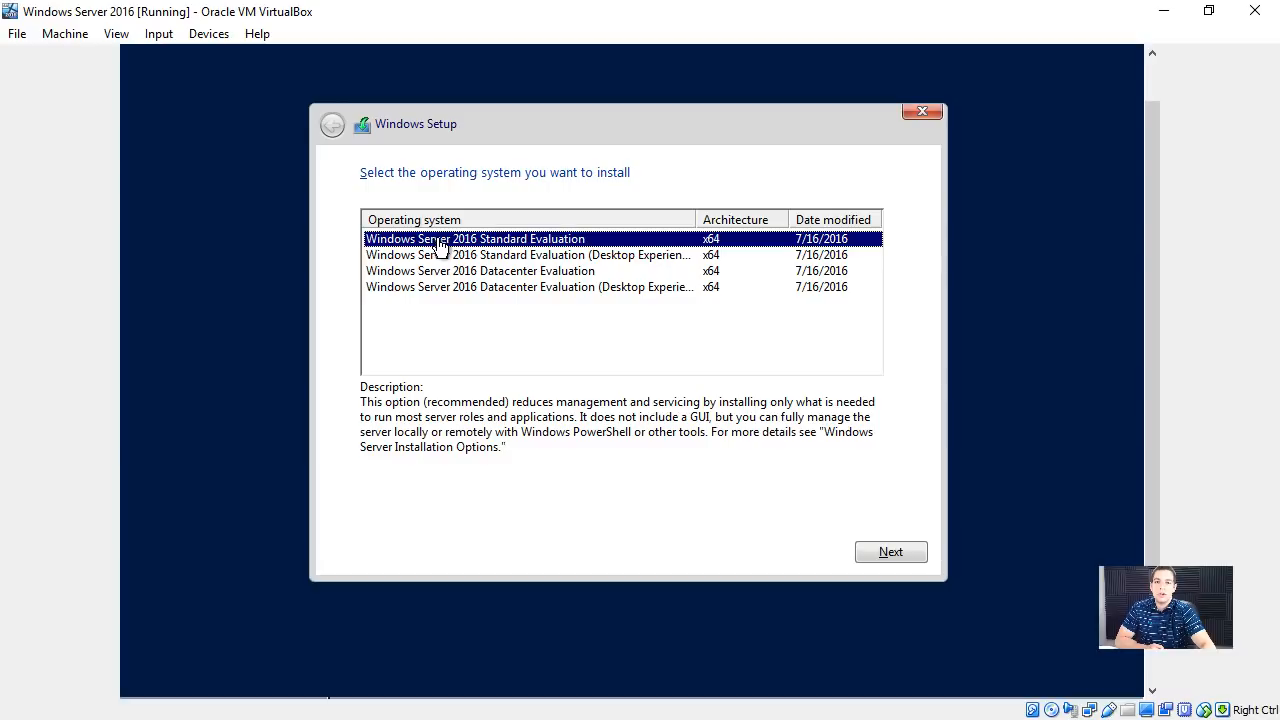
- Compare the descriptions of the Standard and Datacenter editions with and without Desktop Experience, widening the Operating system column to show full names
left_click(514, 256)
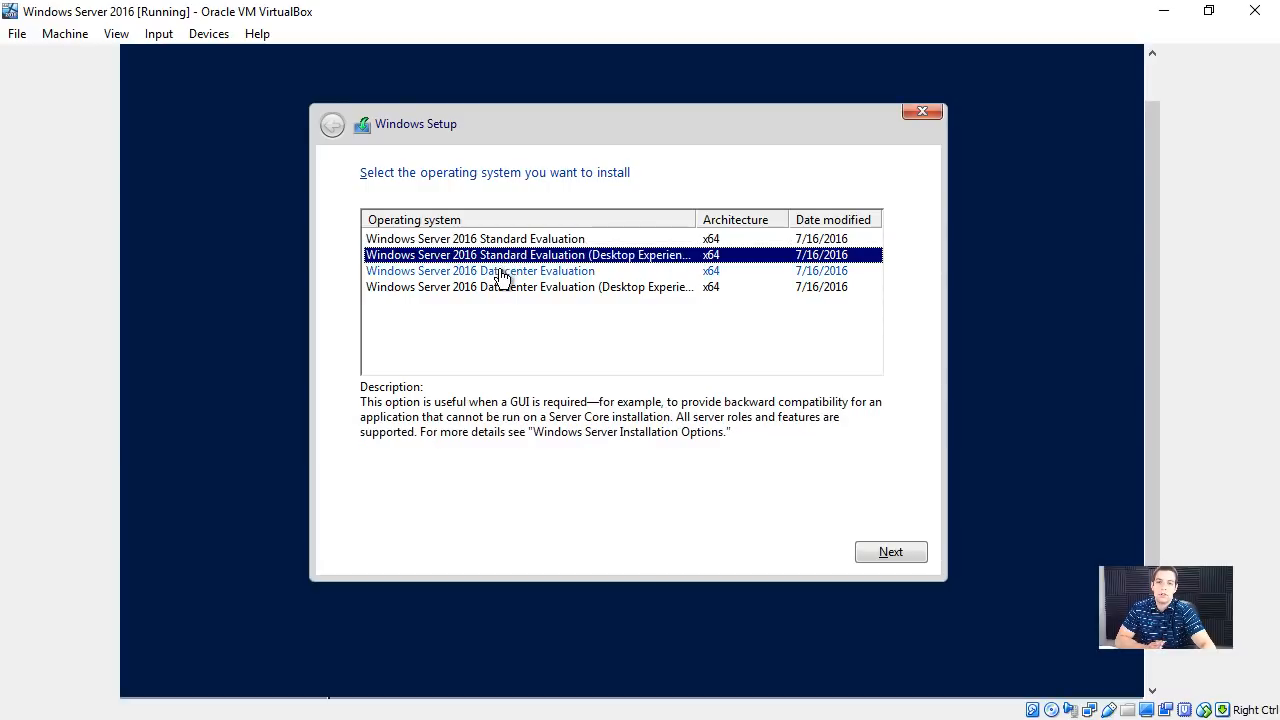
left_click(500, 273)
left_click(488, 290)
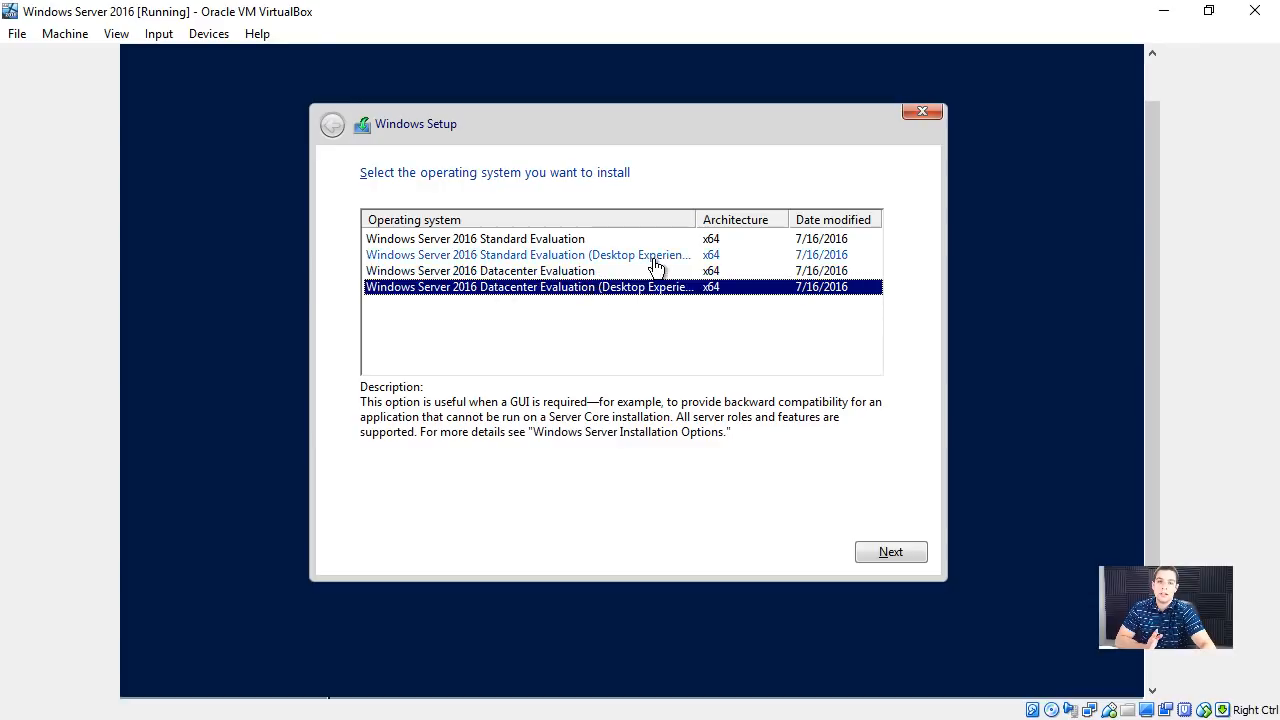
left_click_drag(696, 219, 721, 219)
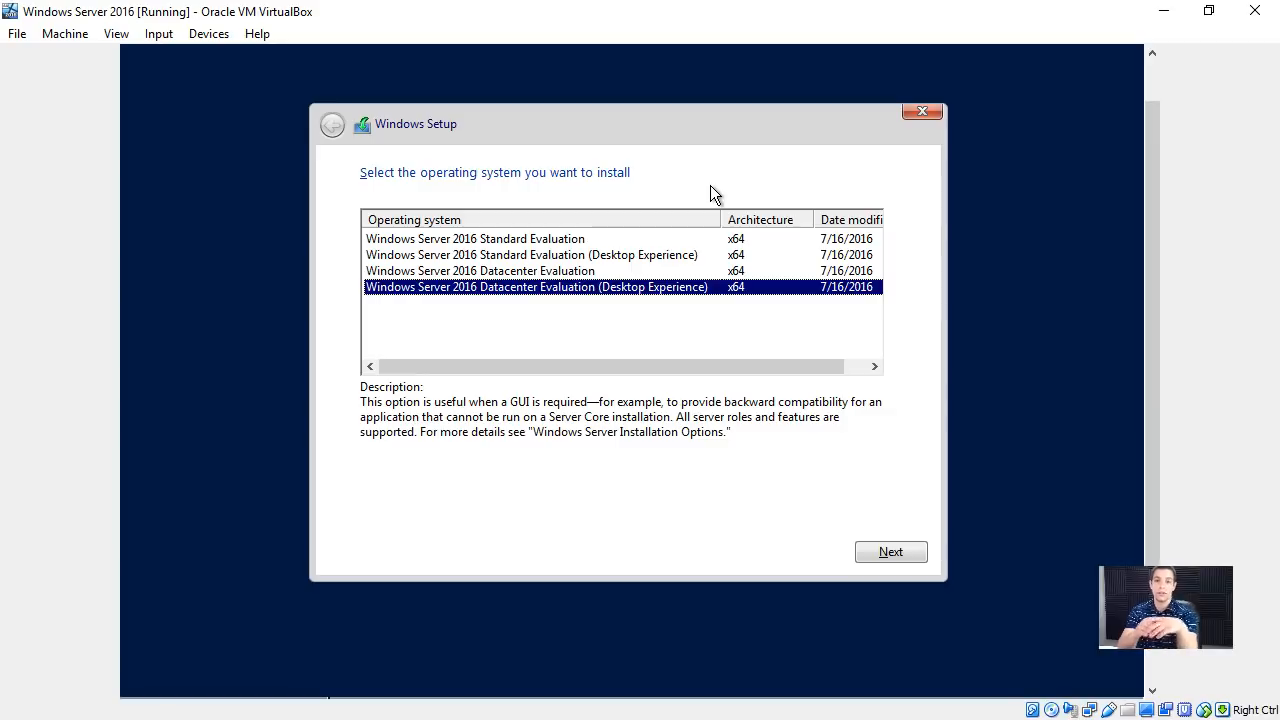
left_click(612, 238)
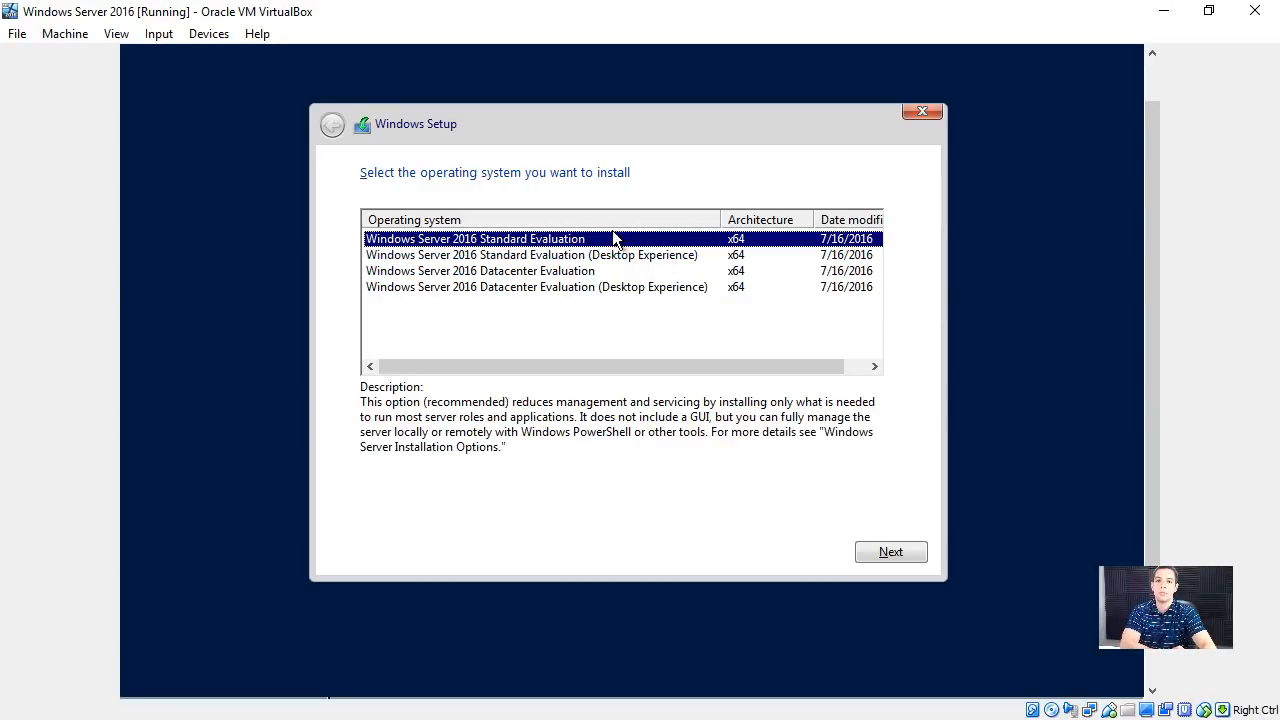
left_click(583, 256)
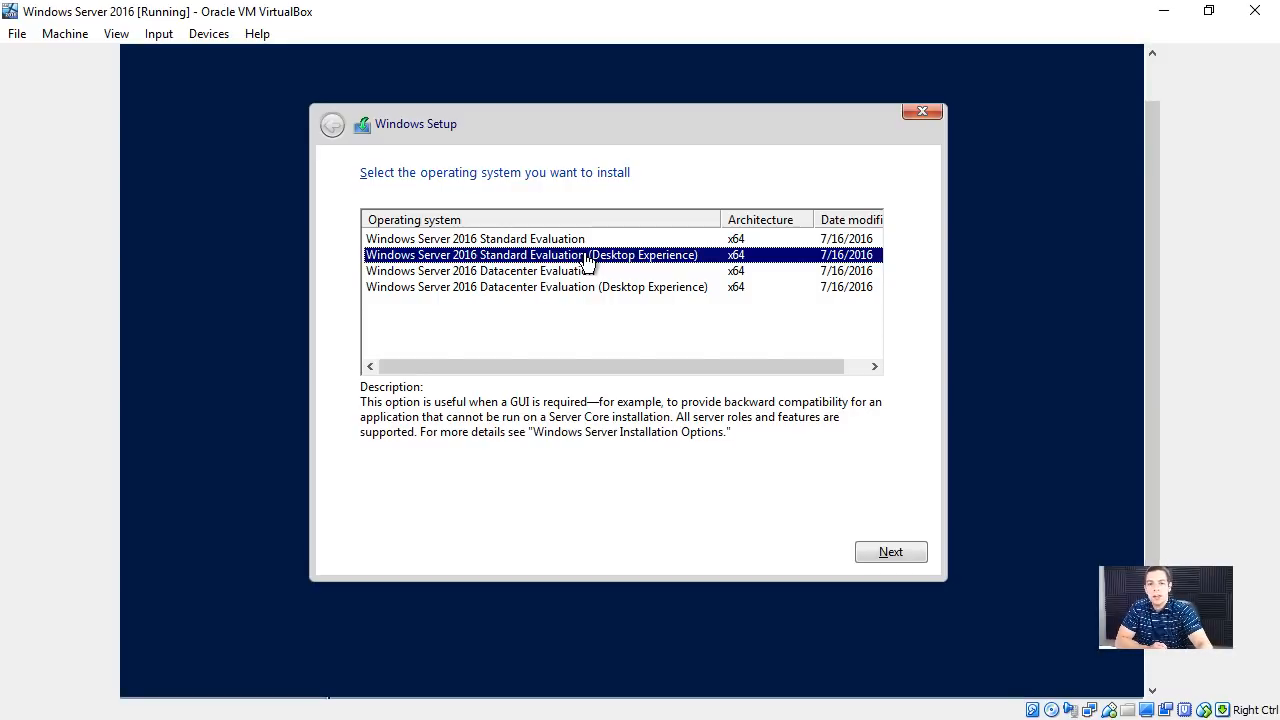
left_click(596, 238)
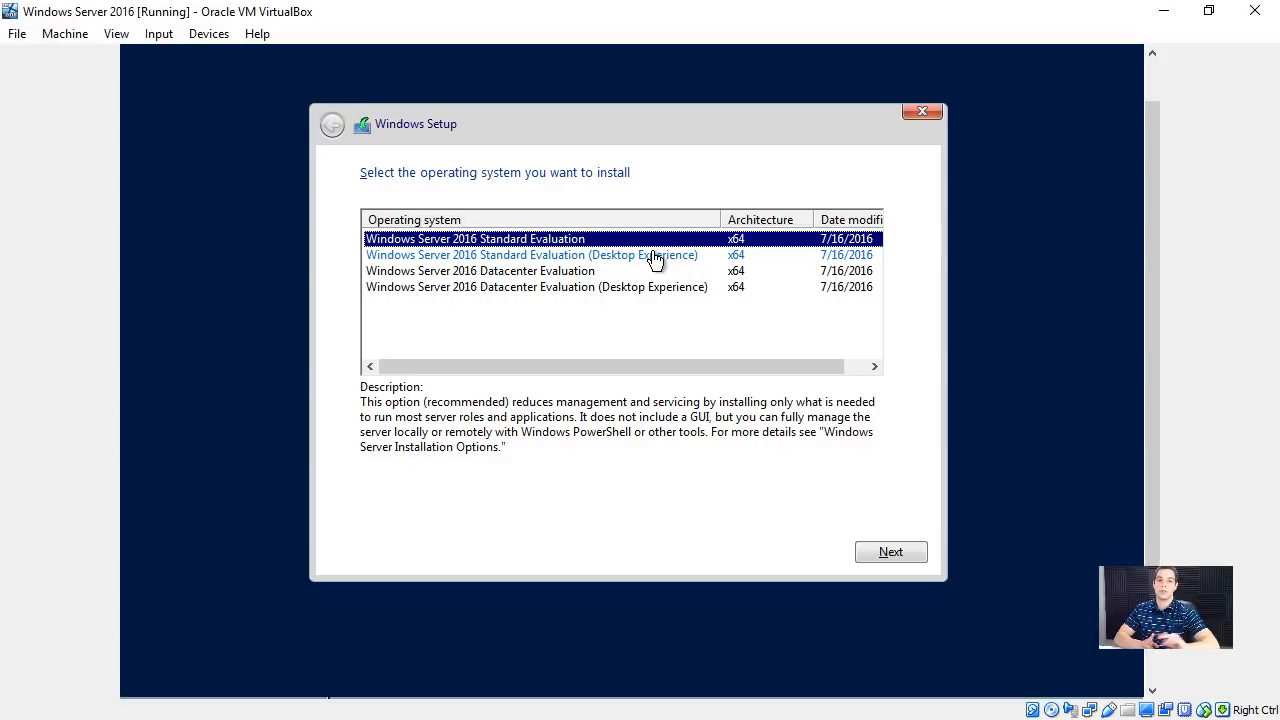
left_click(560, 258)
left_click(535, 241)
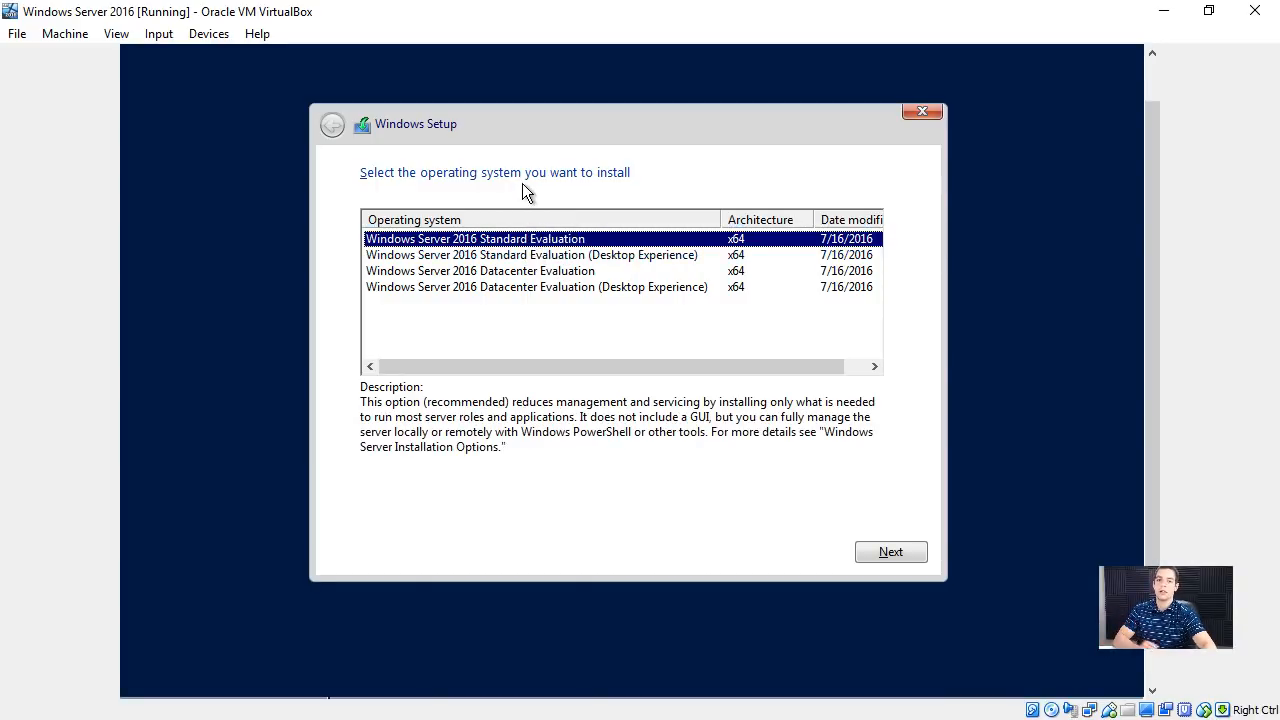
left_click(562, 256)
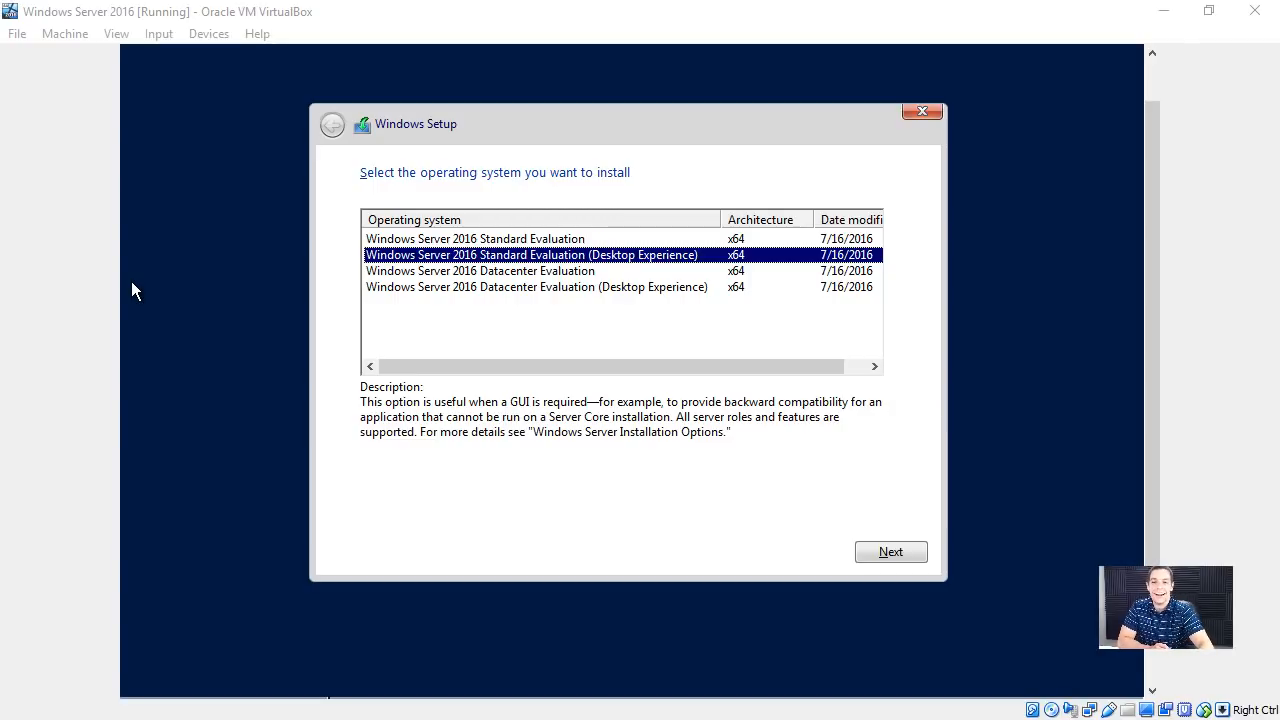
left_click(622, 289)
left_click(636, 257)
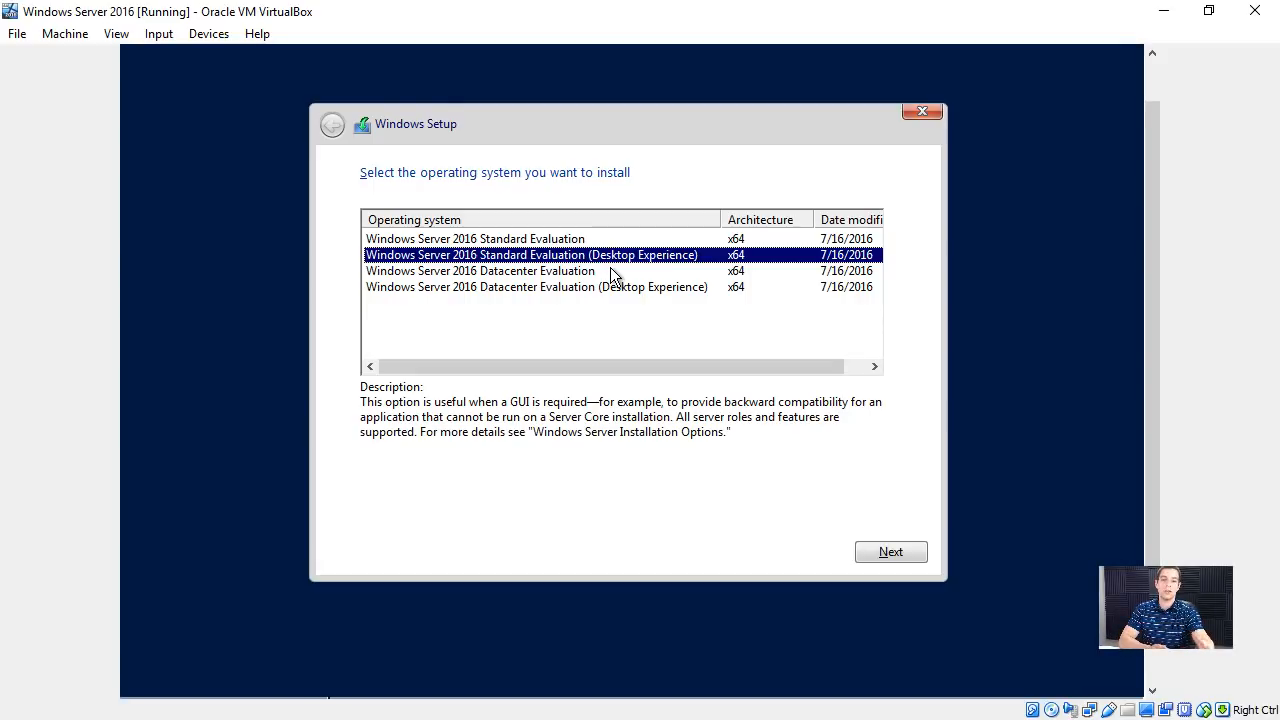
left_click(562, 288)
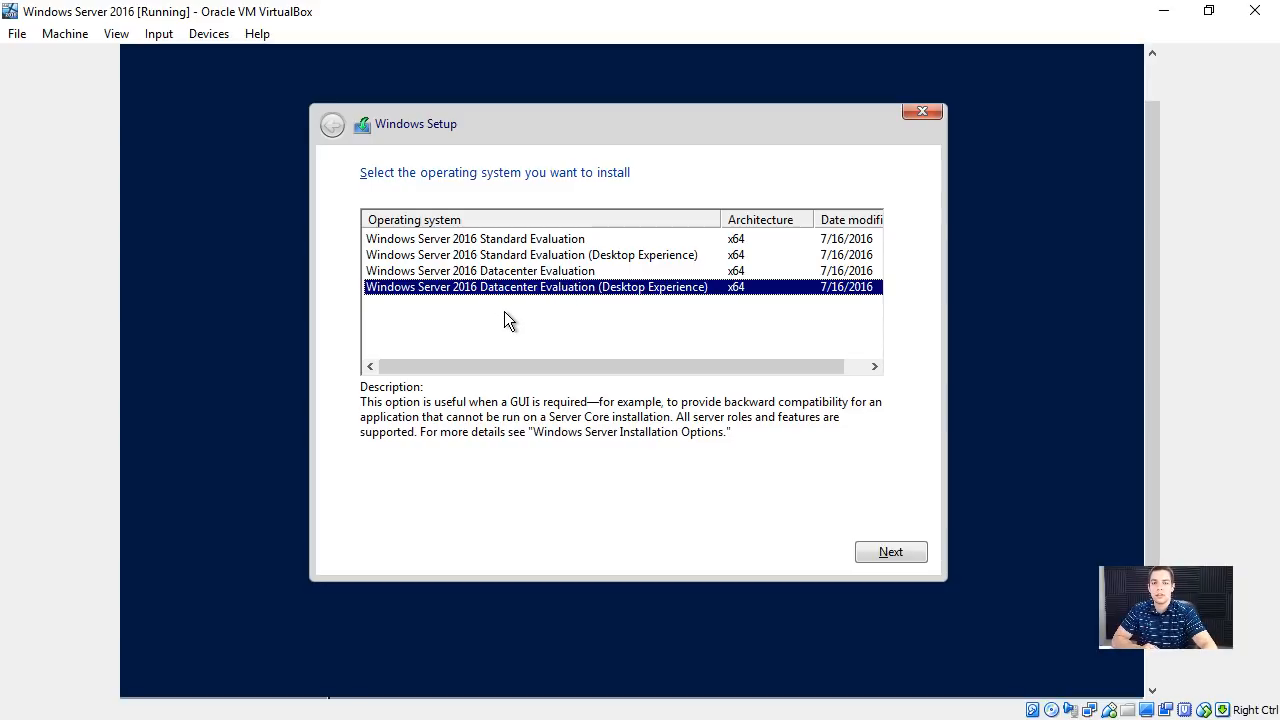
- Choose Windows Server 2016 Standard Evaluation (Desktop Experience) as the operating system to install and accept the license terms
left_click(563, 257)
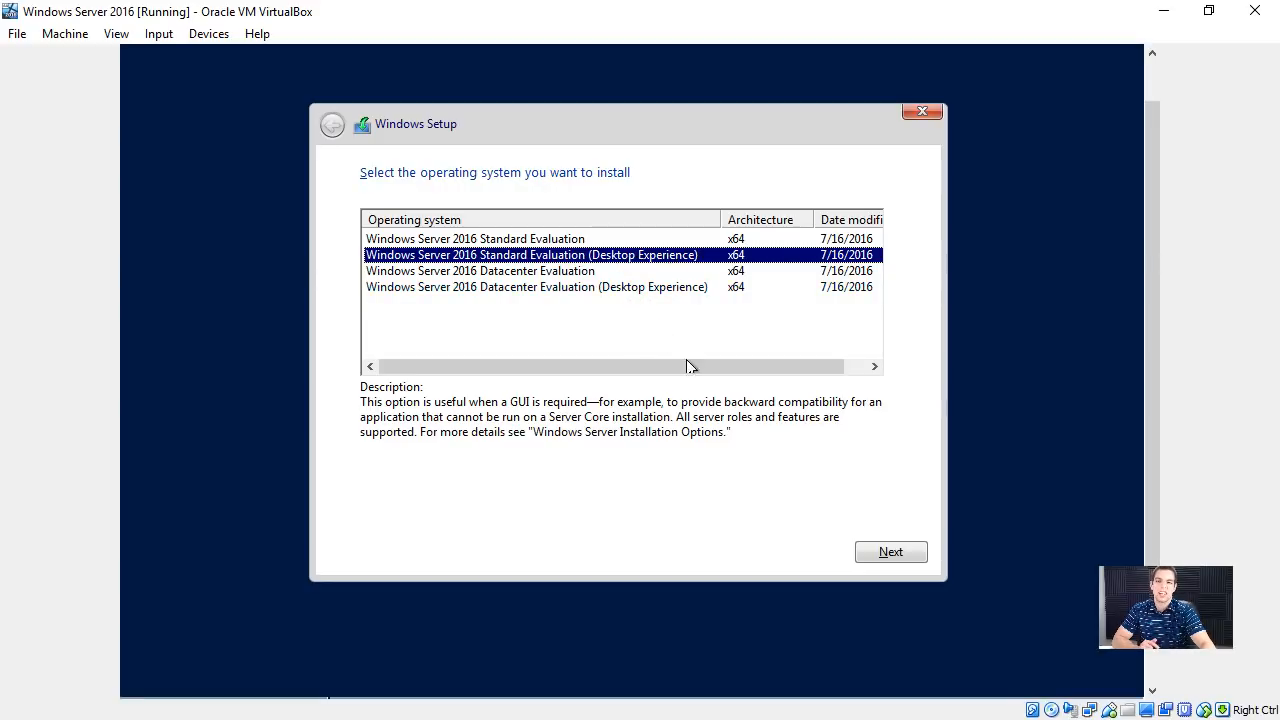
left_click(863, 554)
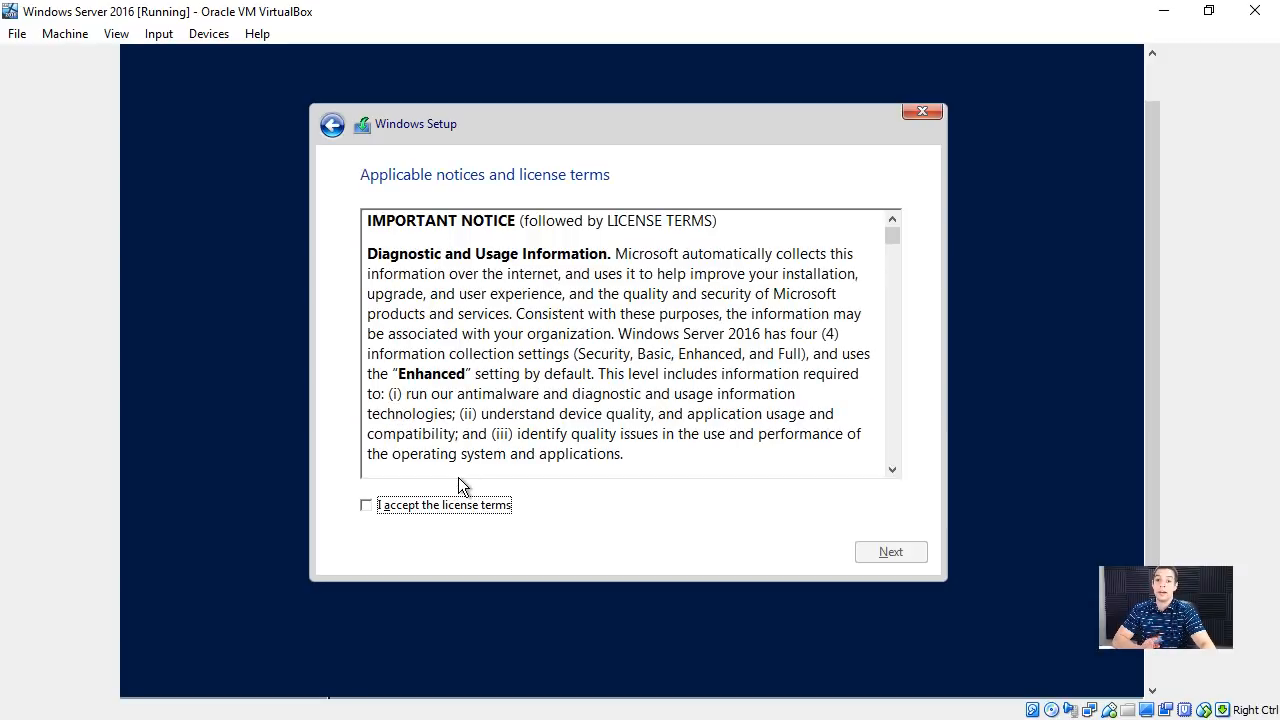
left_click_drag(888, 243, 648, 440)
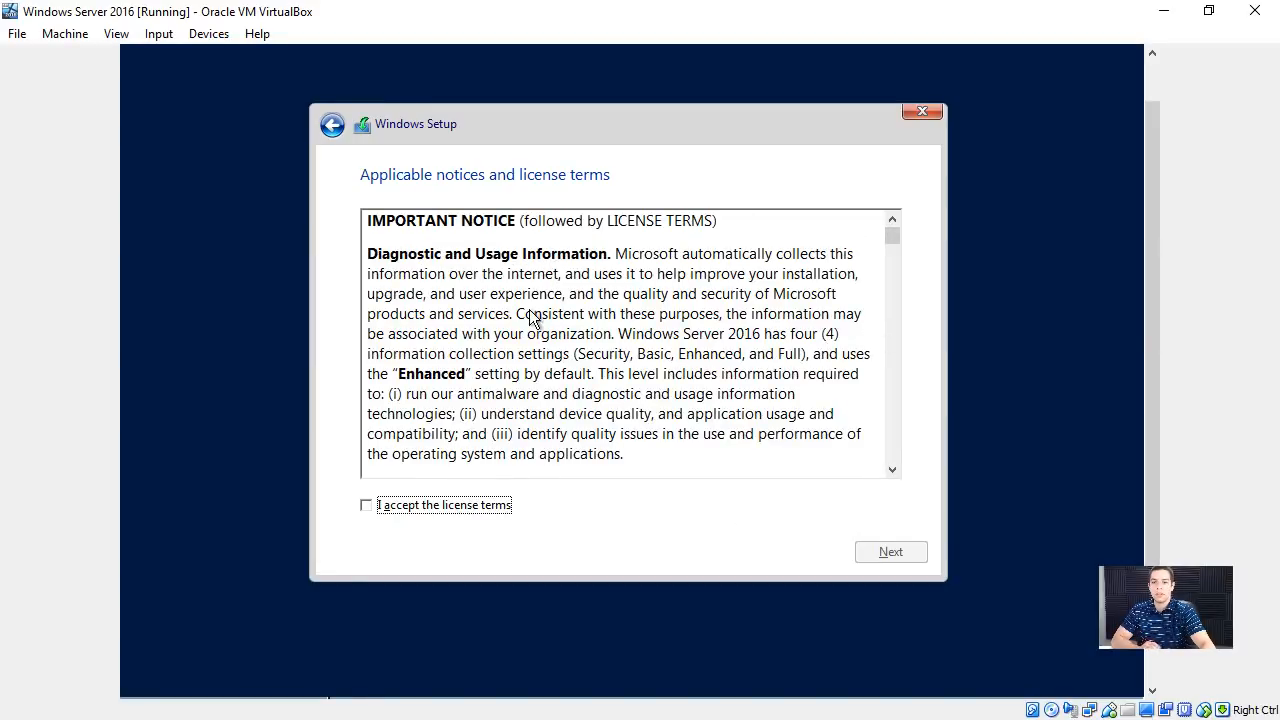
left_click(392, 504)
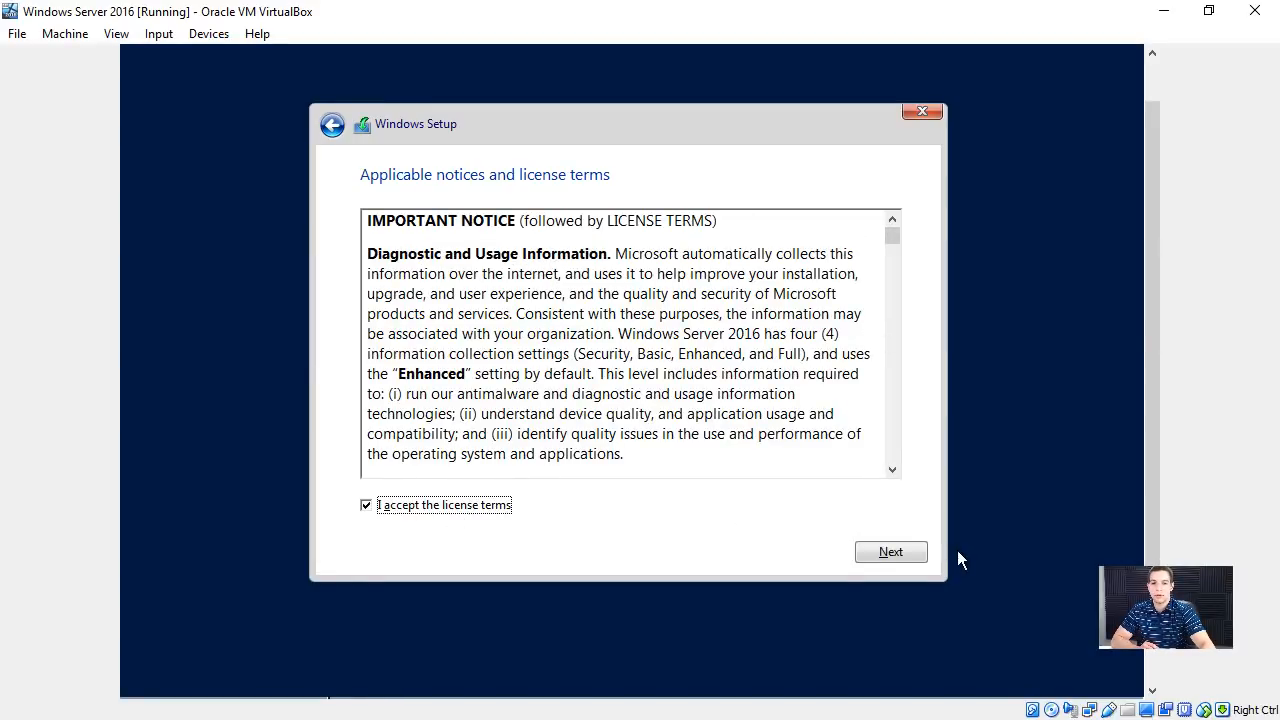
left_click(887, 552)
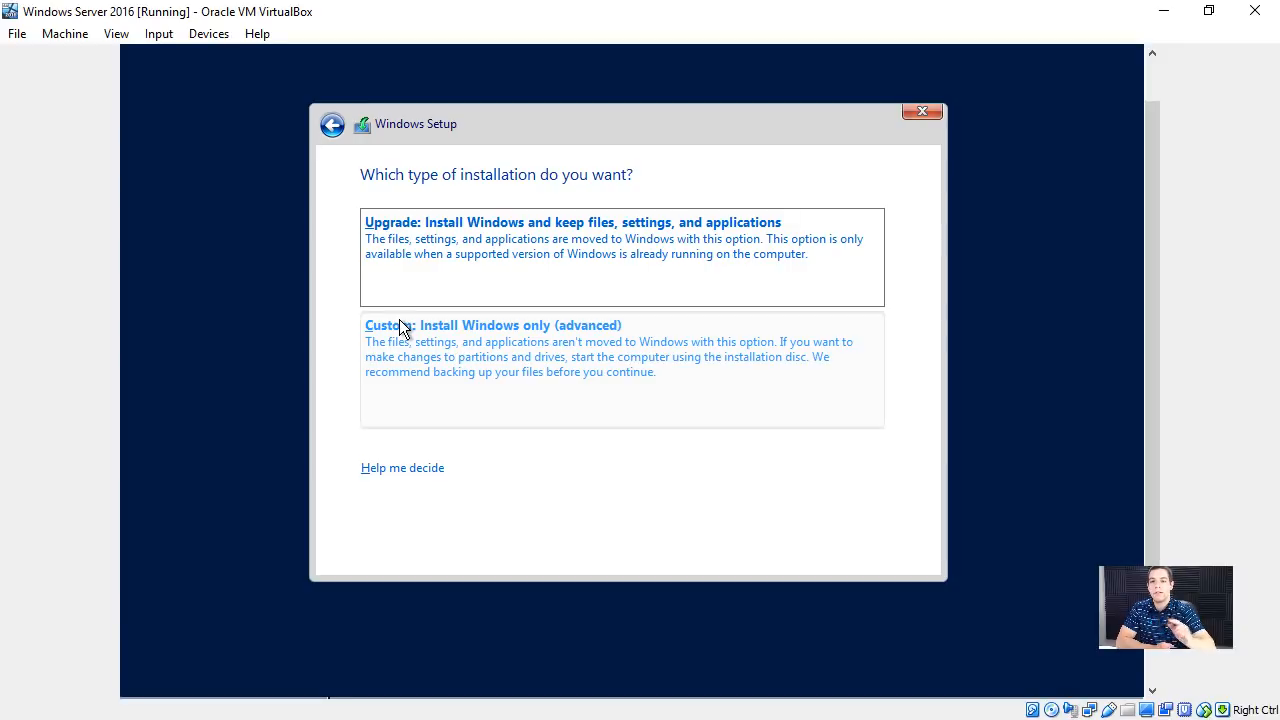
- Choose the Custom: Install Windows only (advanced) installation and install Windows on Drive 0 Unallocated Space
left_click(507, 351)
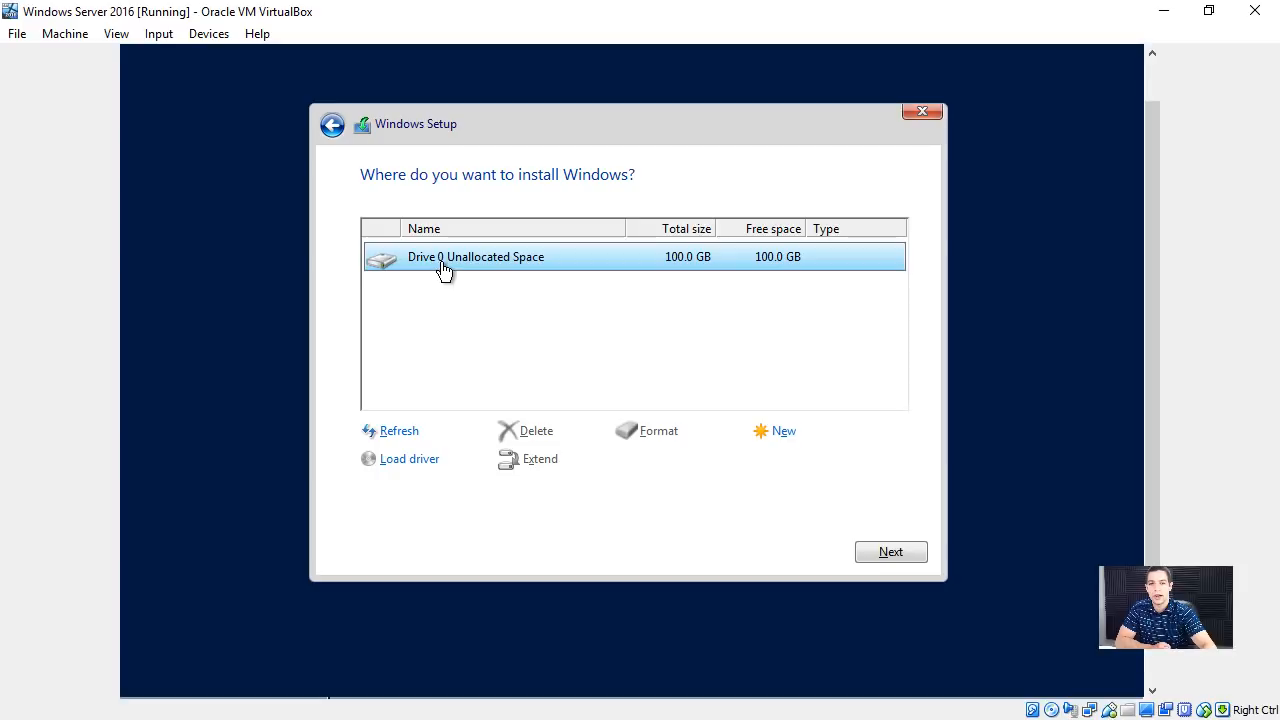
left_click(893, 550)
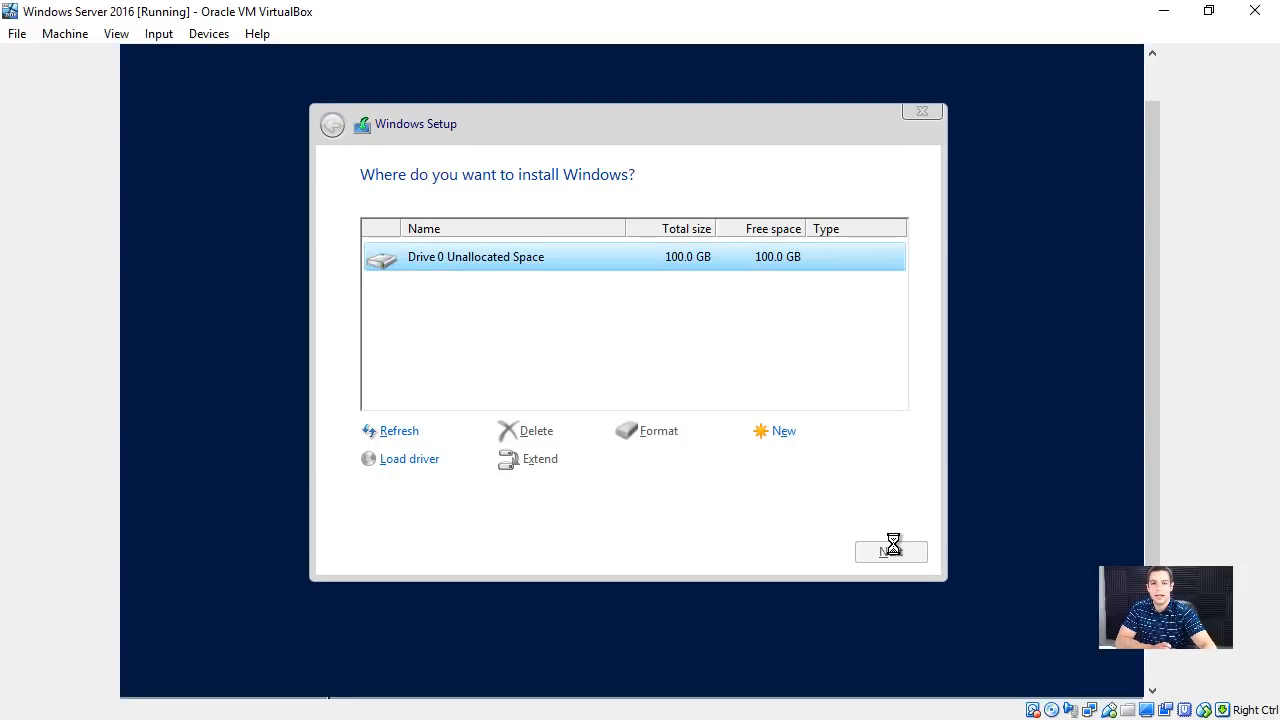
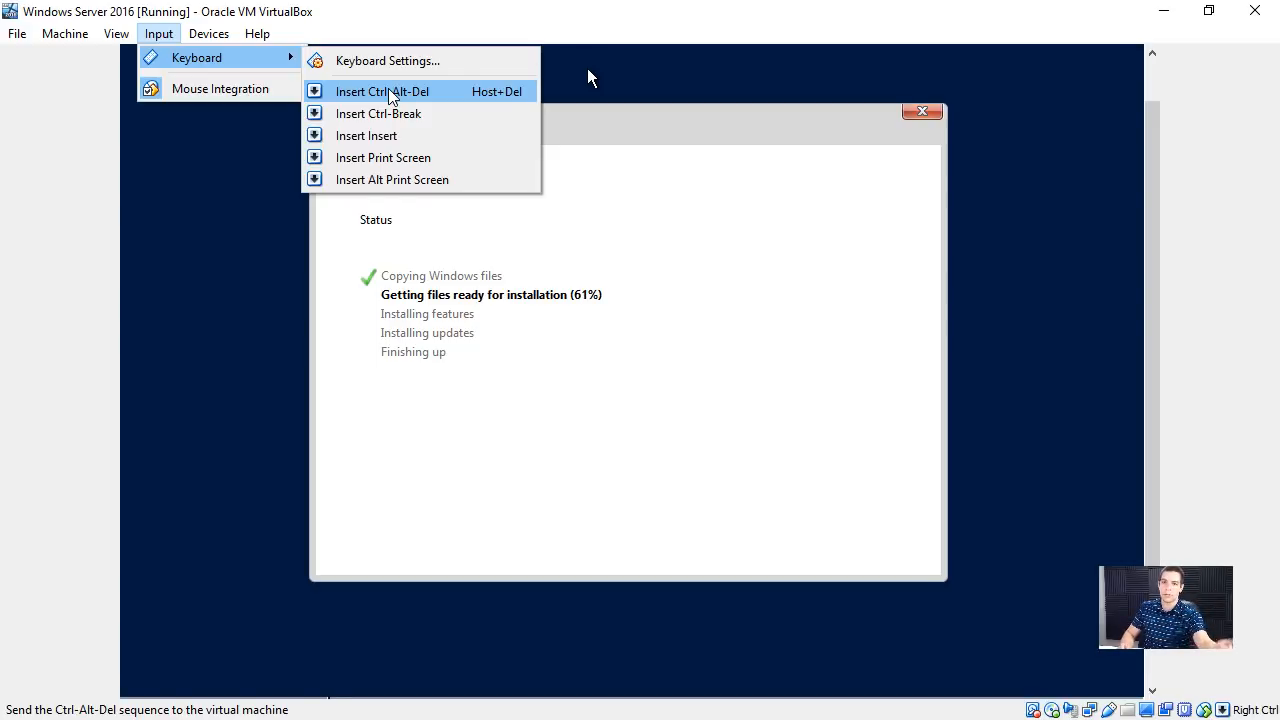
left_click(206, 7)
left_click(159, 35)
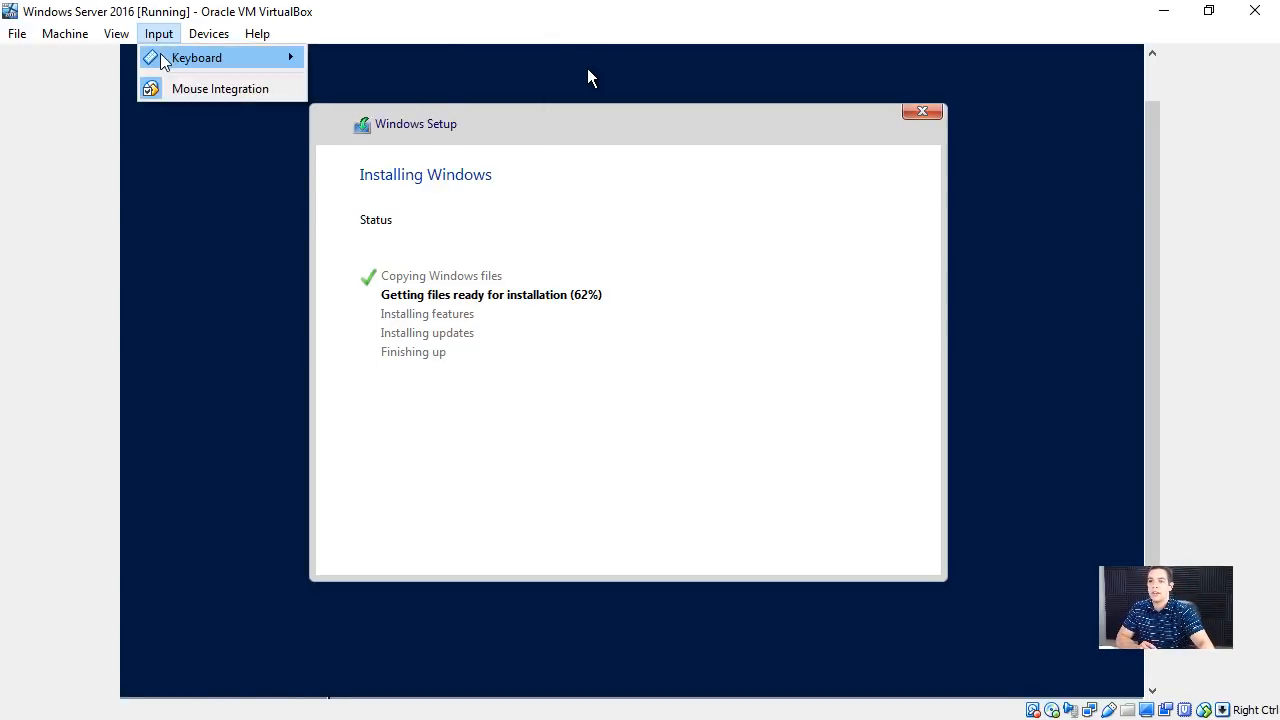
mouse_move(163, 62)
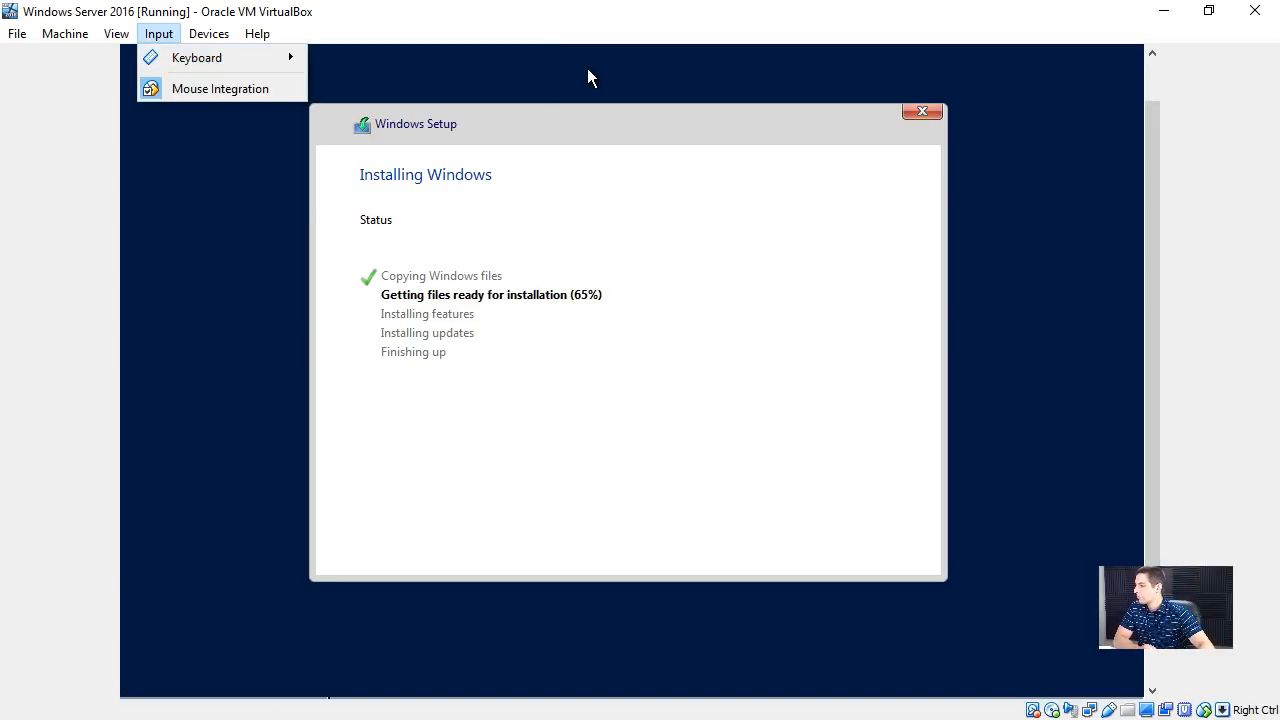
left_click(588, 70)
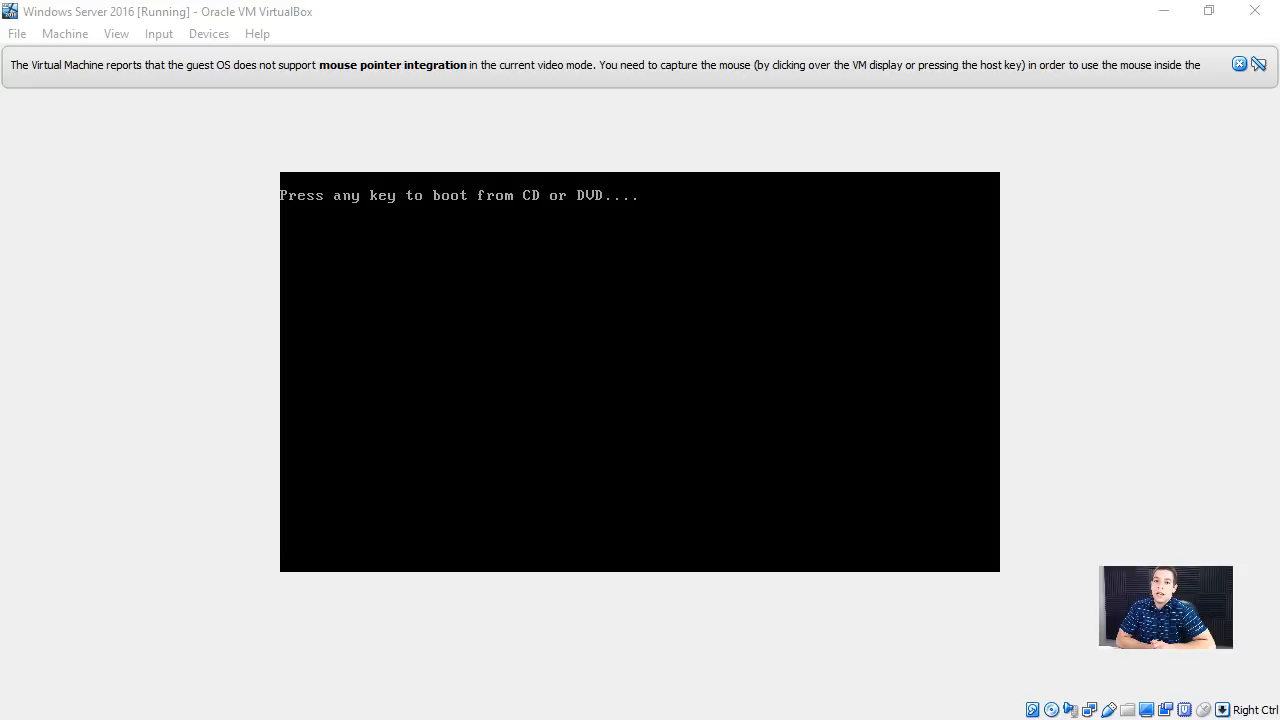
key("Return")
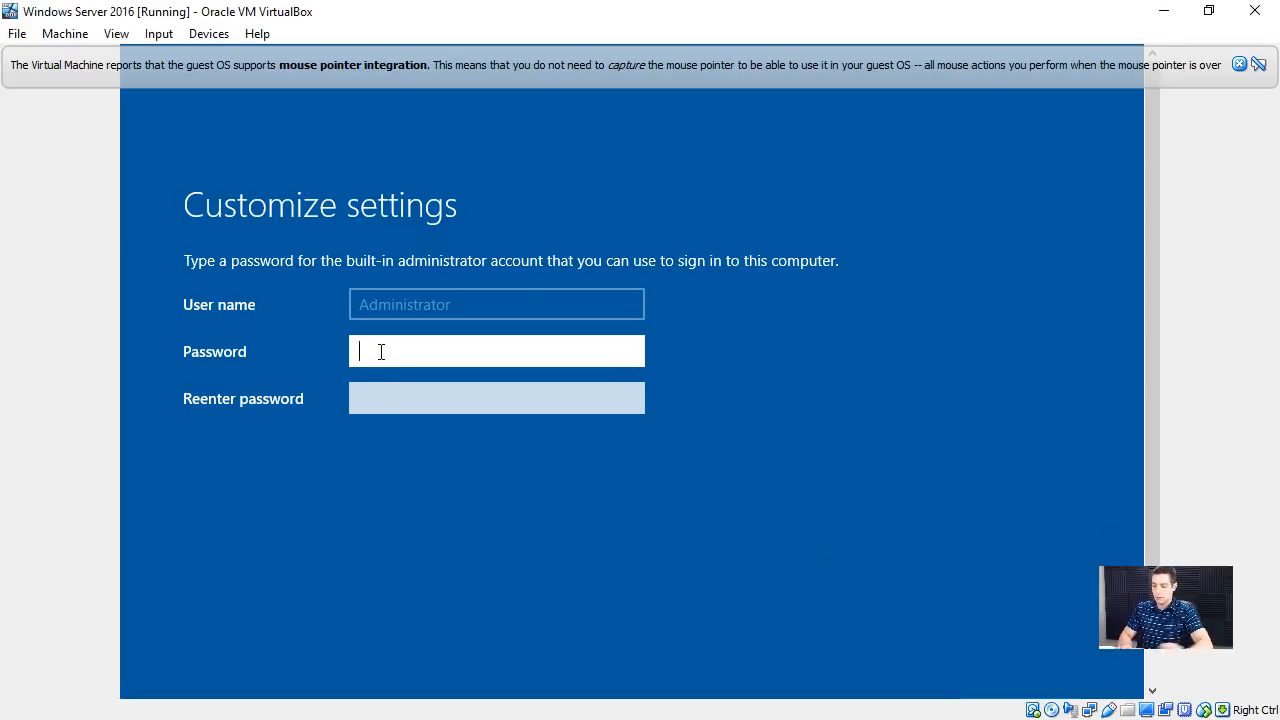
- Enter a password for the built-in Administrator account, clearing the mistyped attempts first
type("••••")
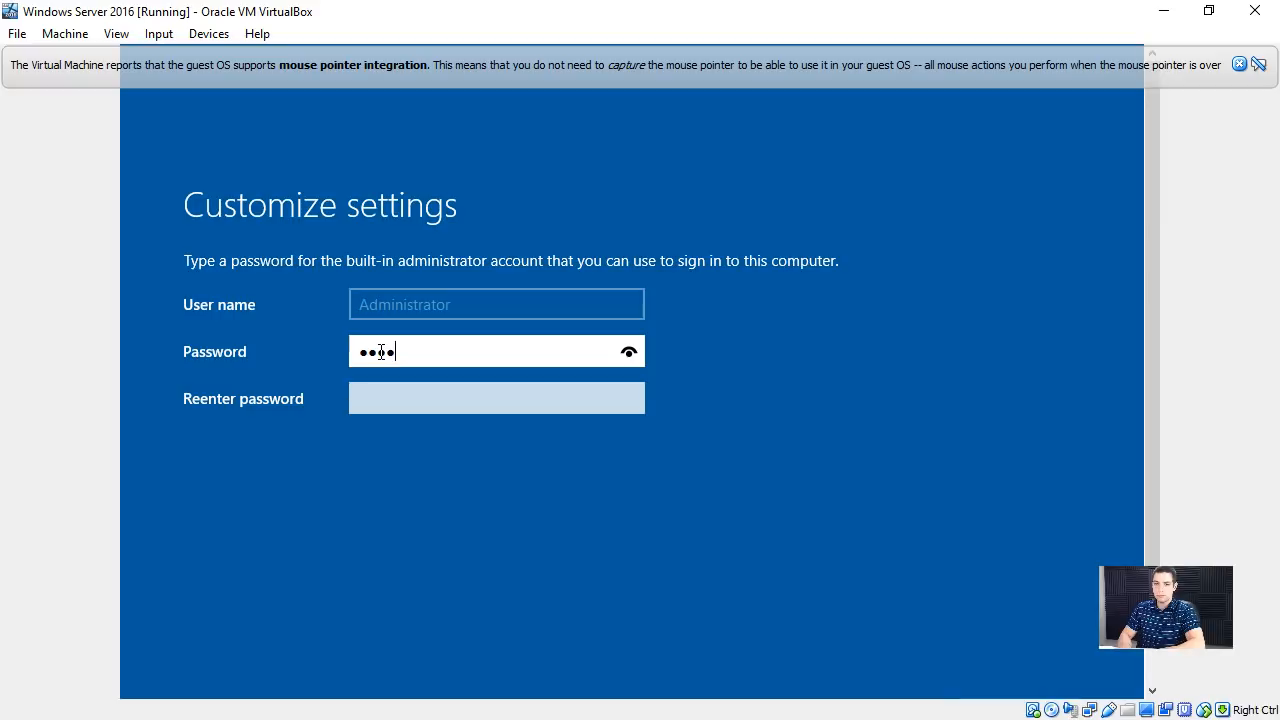
key("BackSpace")
key("BackSpace")
key("BackSpace")
key("BackSpace")
type("••••••••••")
key("ctrl+a")
key("BackSpace")
type("••••••••••")
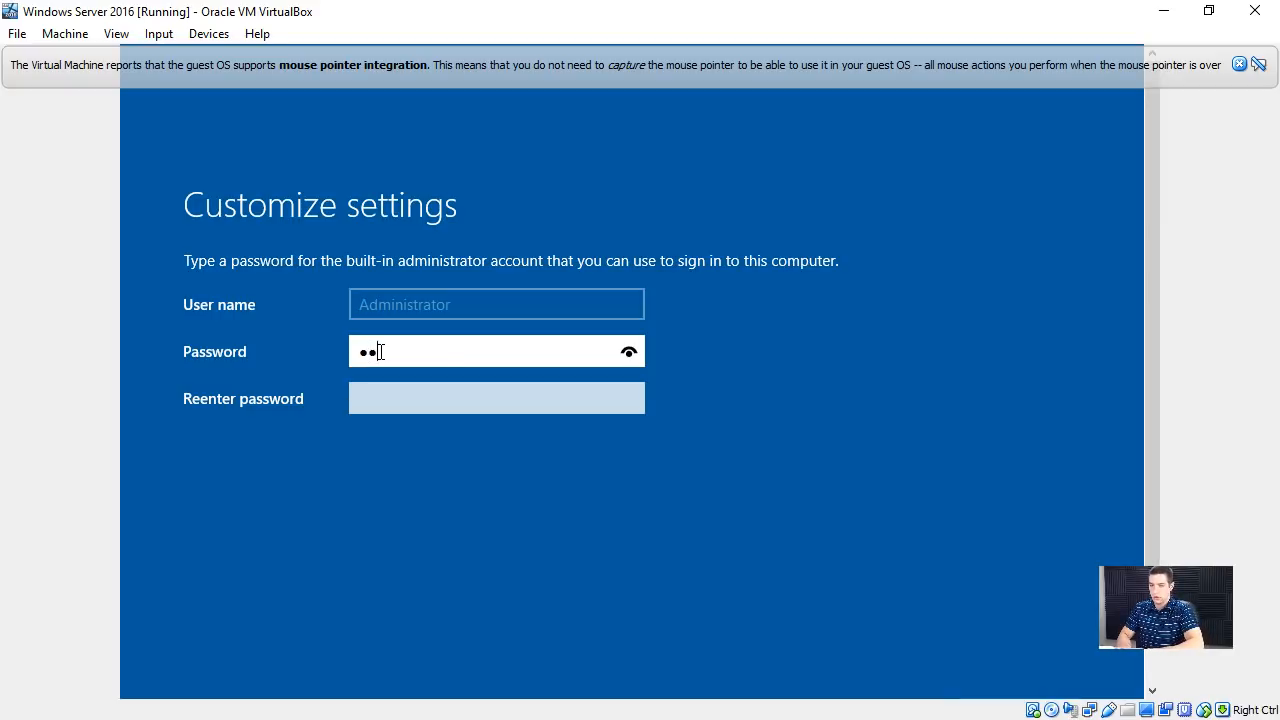
type("•••")
key("Tab")
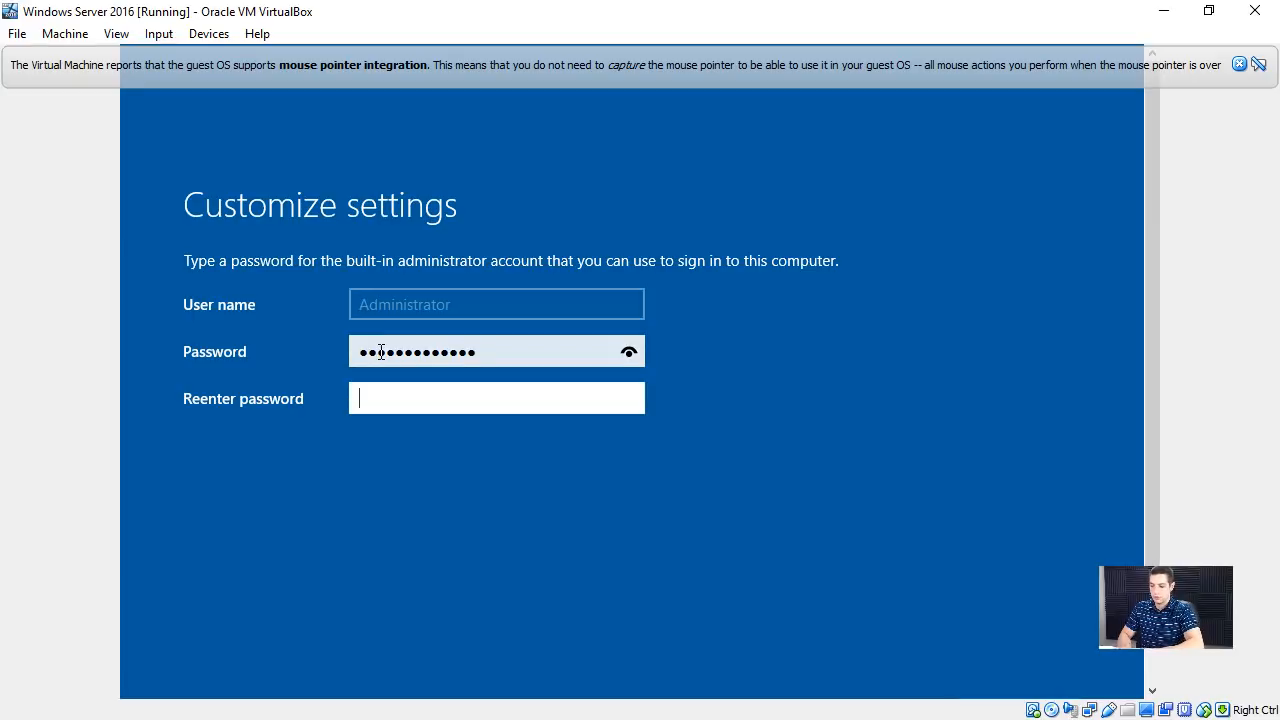
type("•••••••••••••")
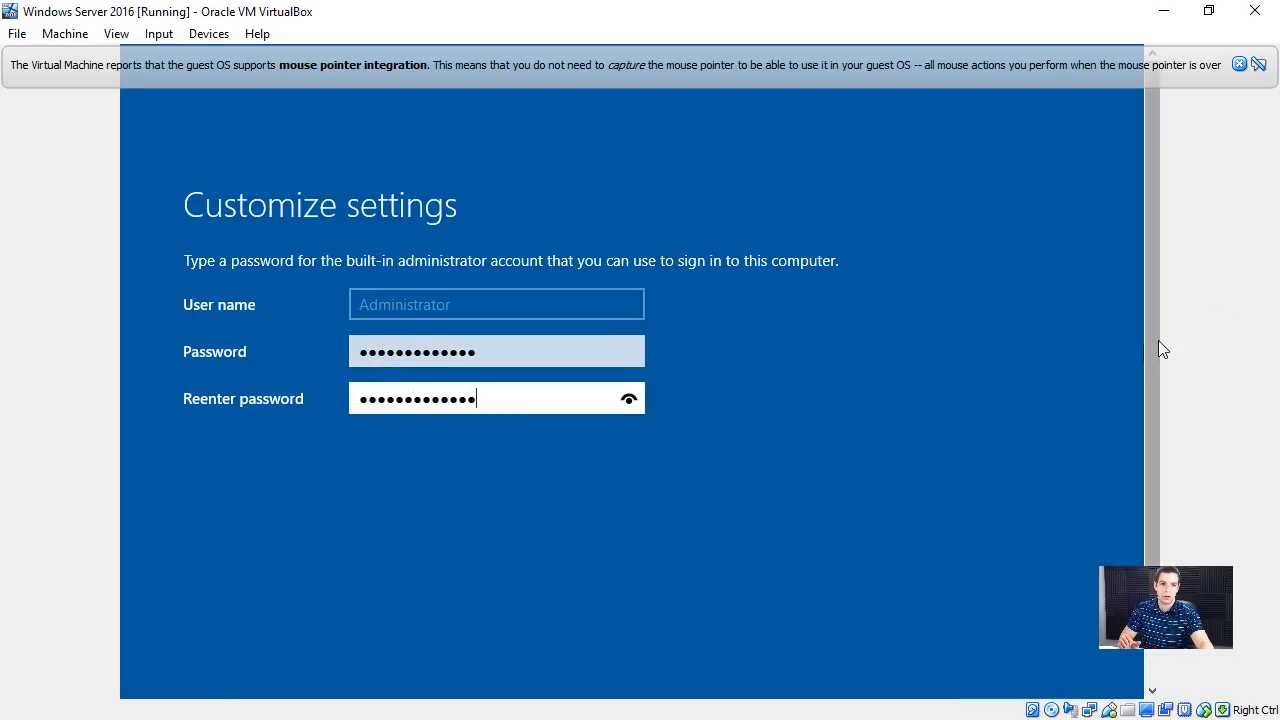
- Re-enter the Administrator account password and finish the Customize settings page
scroll(1157, 370, "down", 2)
left_click(975, 610)
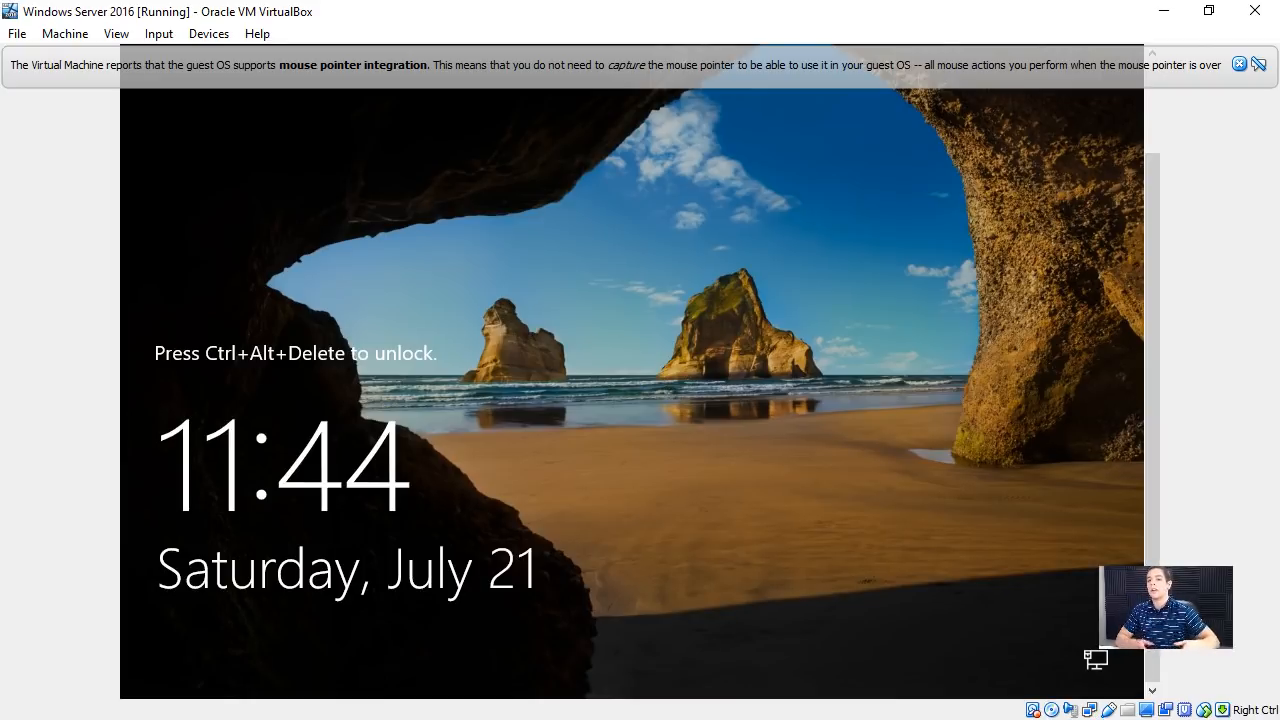
- Send Ctrl-Alt-Del to the virtual machine to unlock the Windows Server sign-in screen
left_click(208, 34)
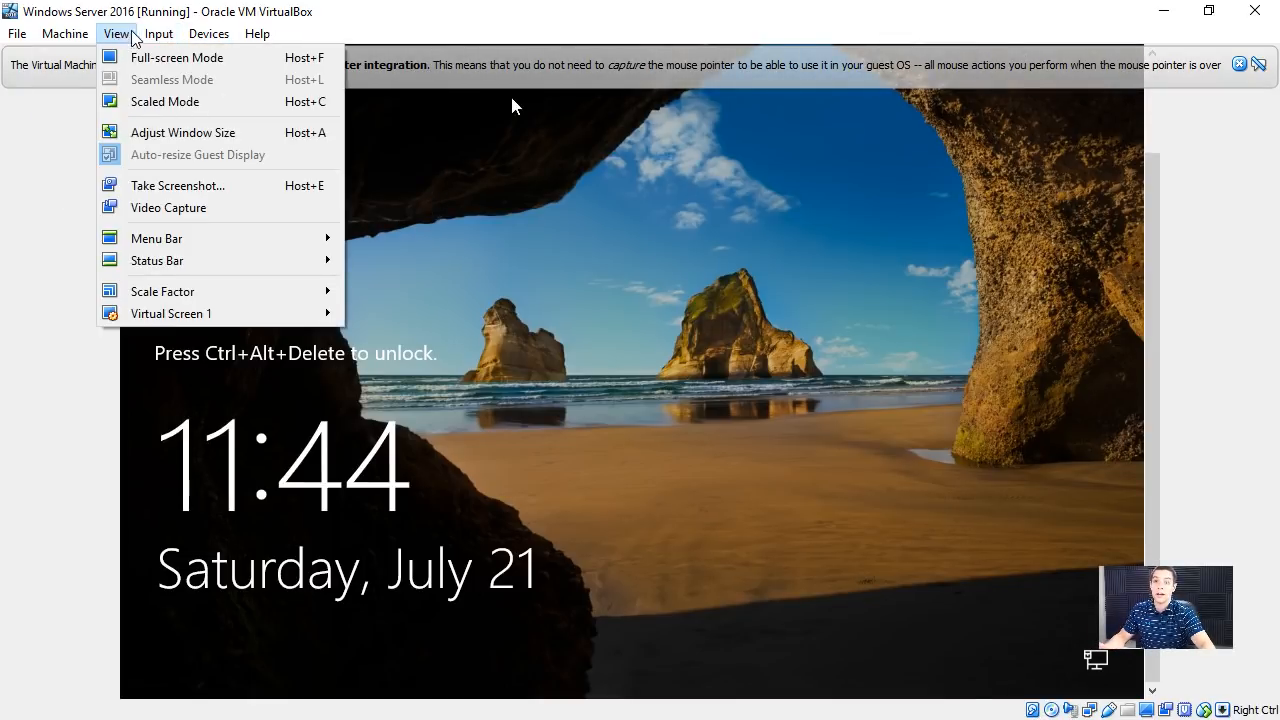
mouse_move(161, 44)
mouse_move(197, 57)
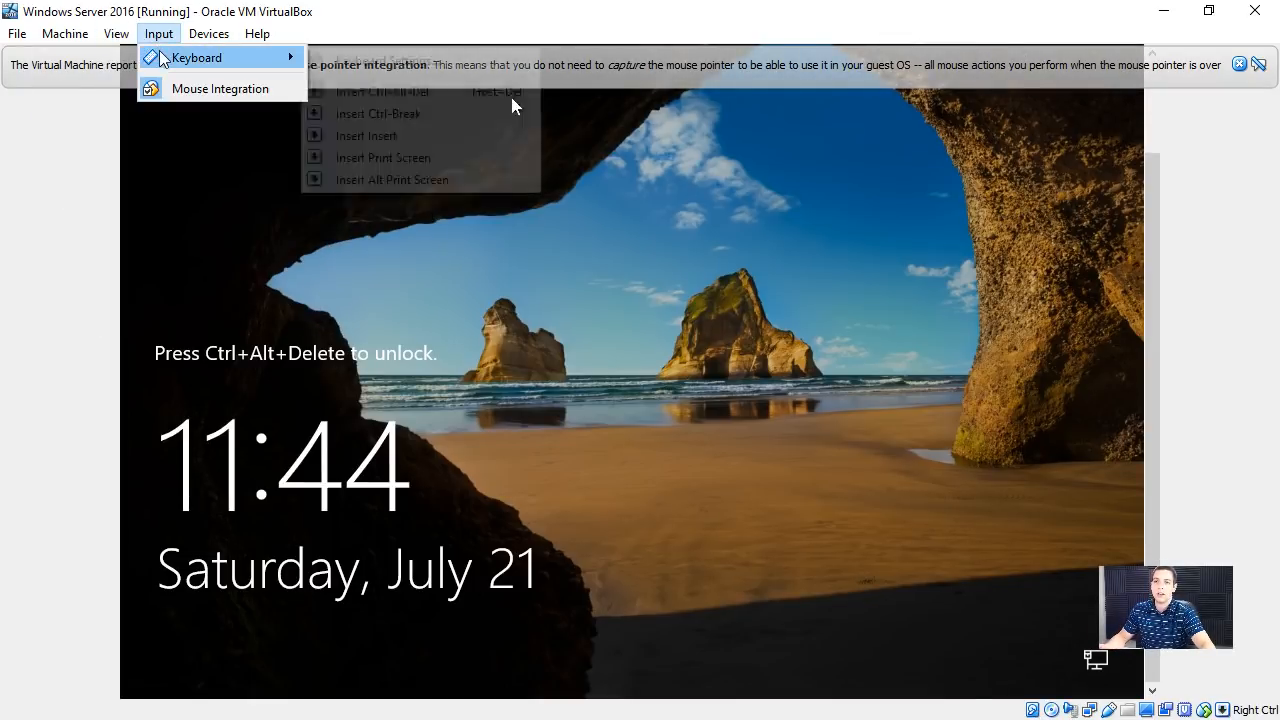
left_click(403, 86)
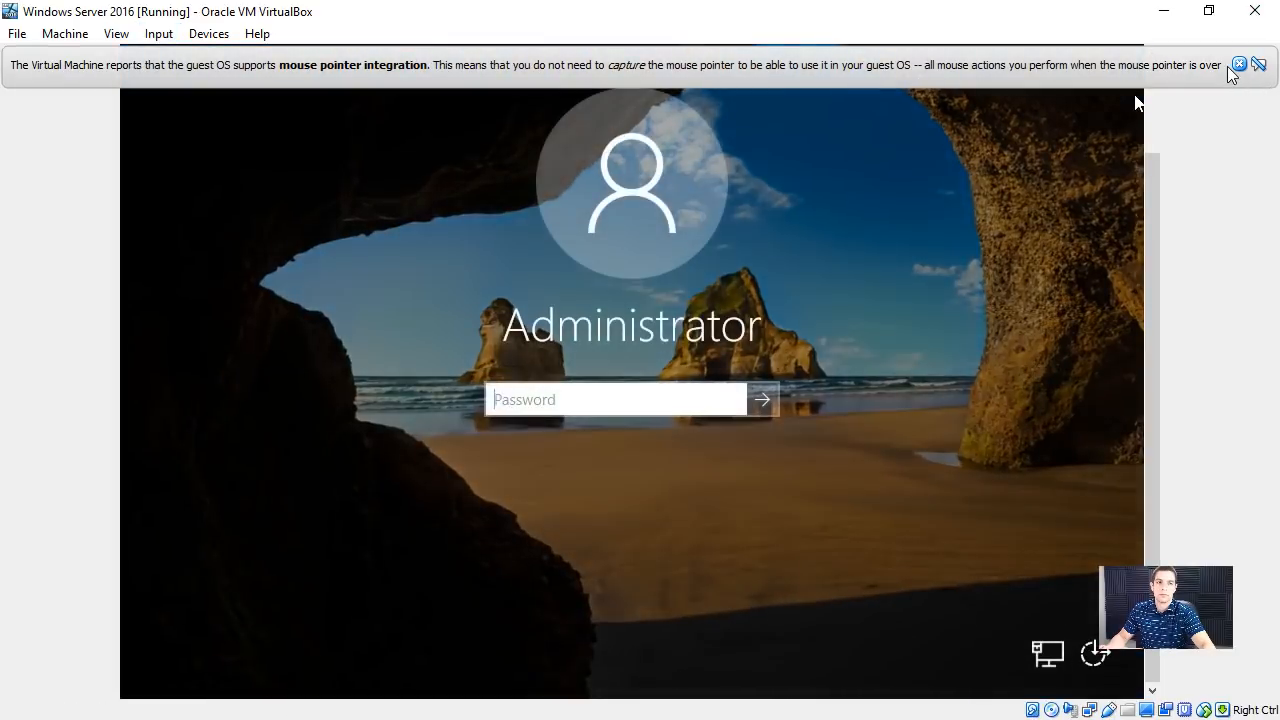
- Dismiss the mouse pointer integration notice and sign in as Administrator with the account password
left_click(1239, 65)
type("*******")
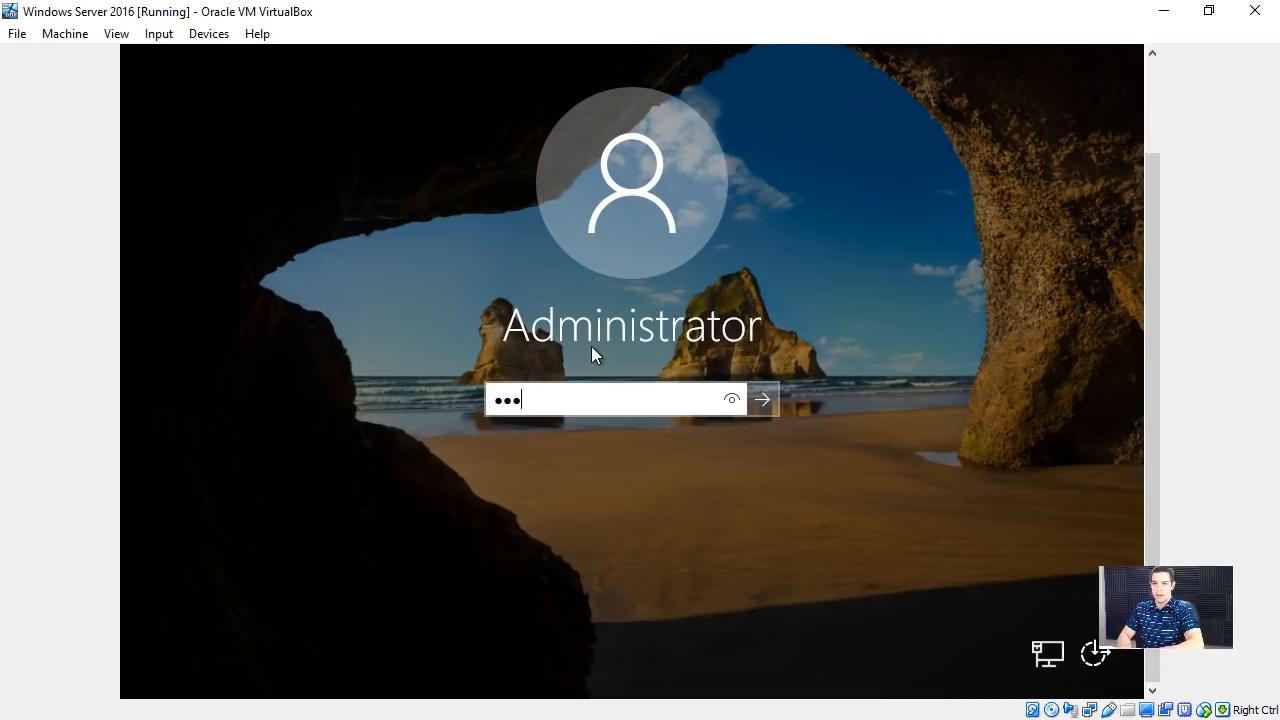
type("******")
key("Return")
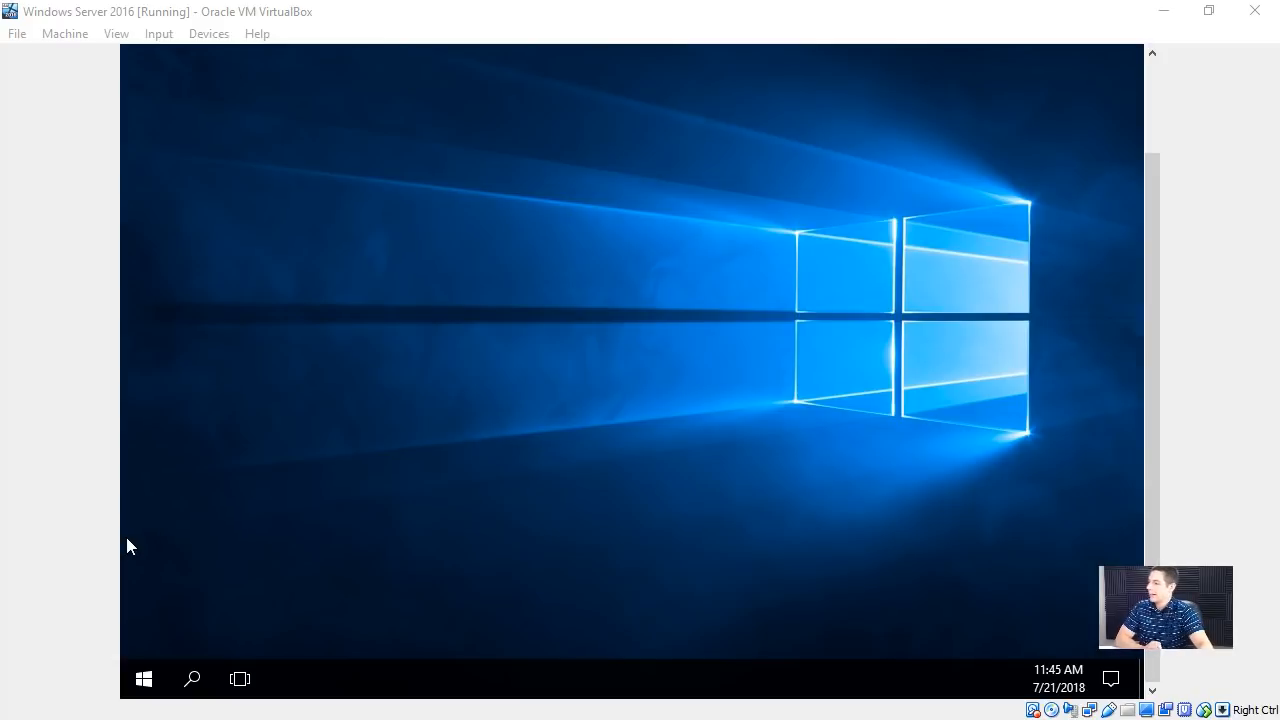
- Allow the PC to be discoverable by other devices on the network and return to the Server Manager dashboard
left_click(657, 405)
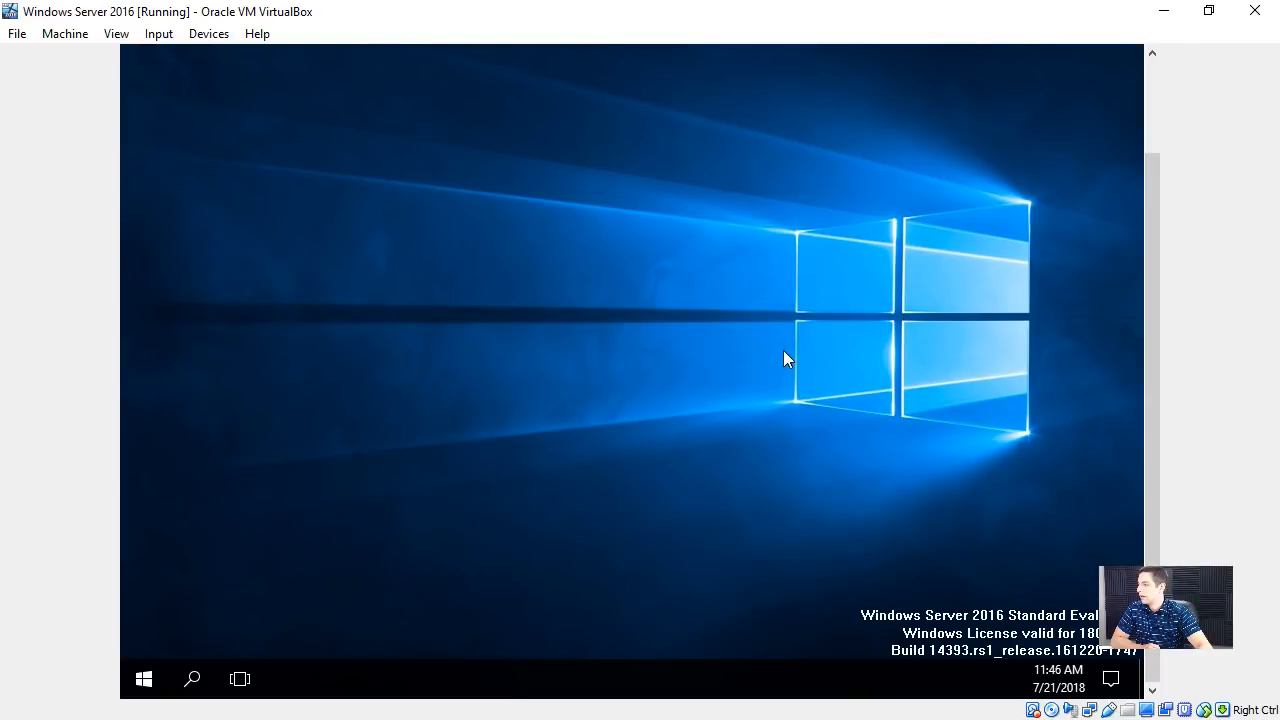
key("super")
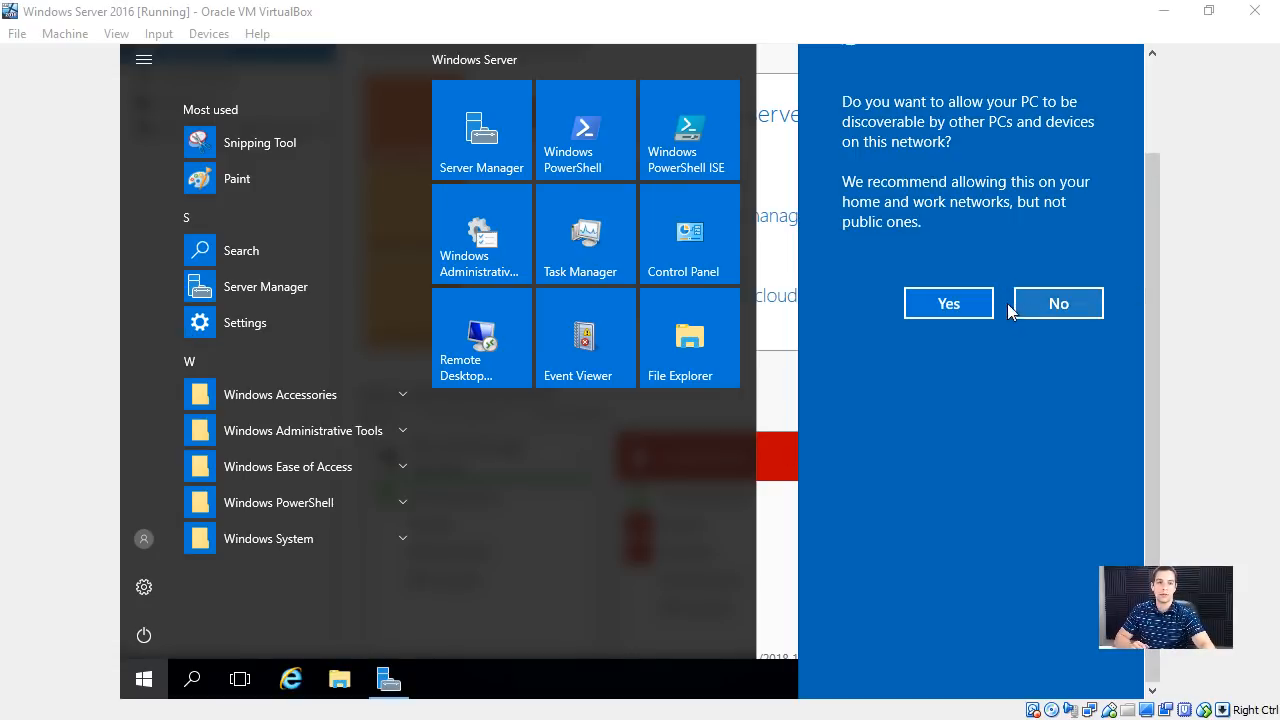
left_click_drag(1159, 311, 1151, 247)
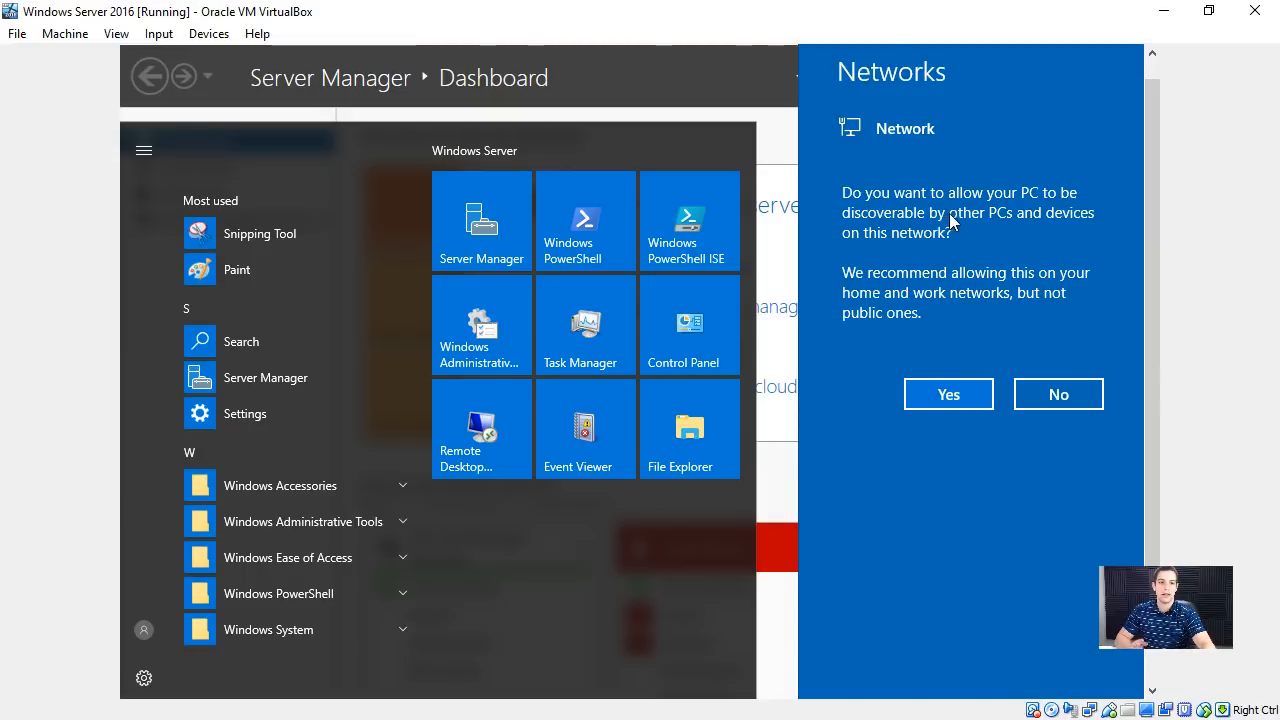
left_click(934, 394)
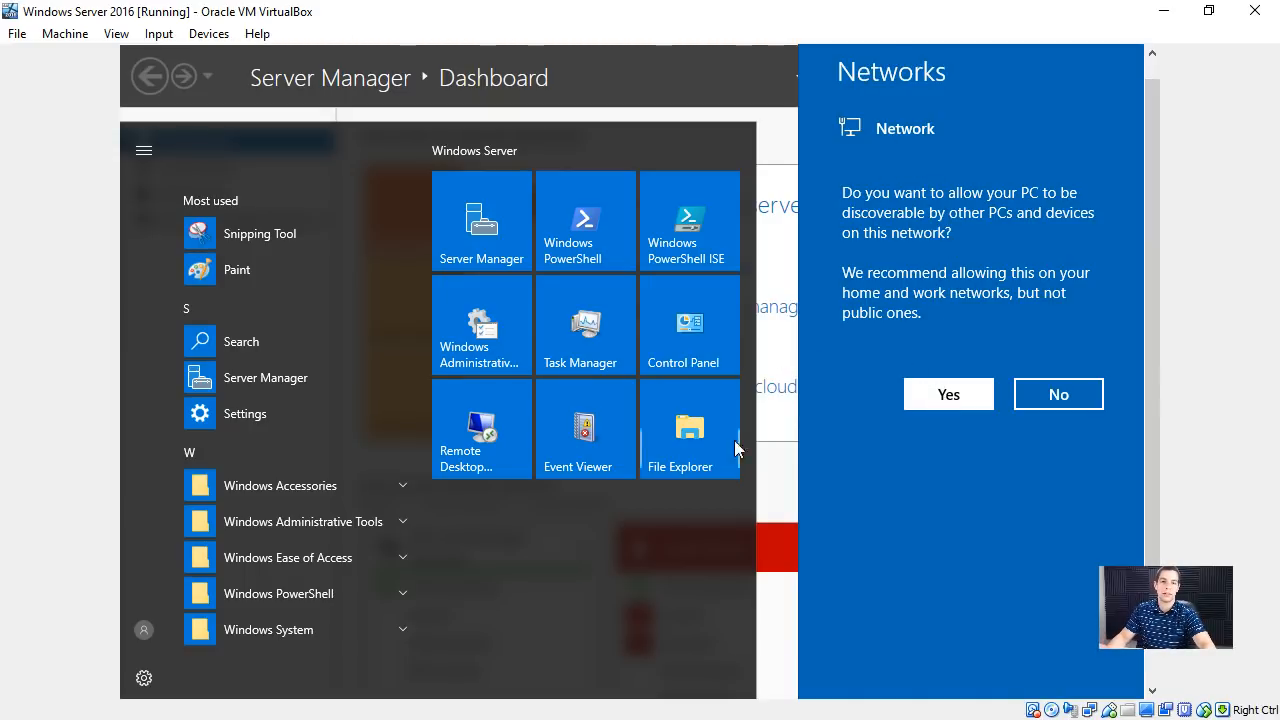
left_click(928, 486)
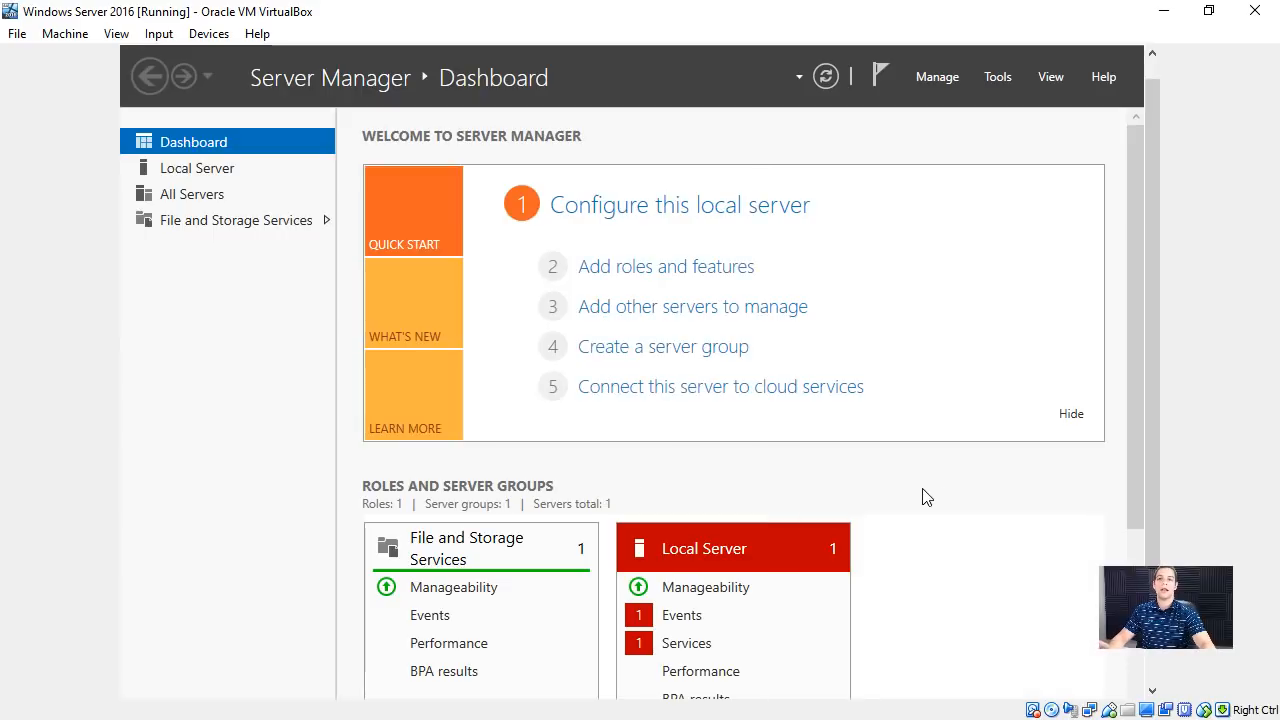
- Insert the Guest Additions CD image into the virtual machine's optical drive
left_click(208, 33)
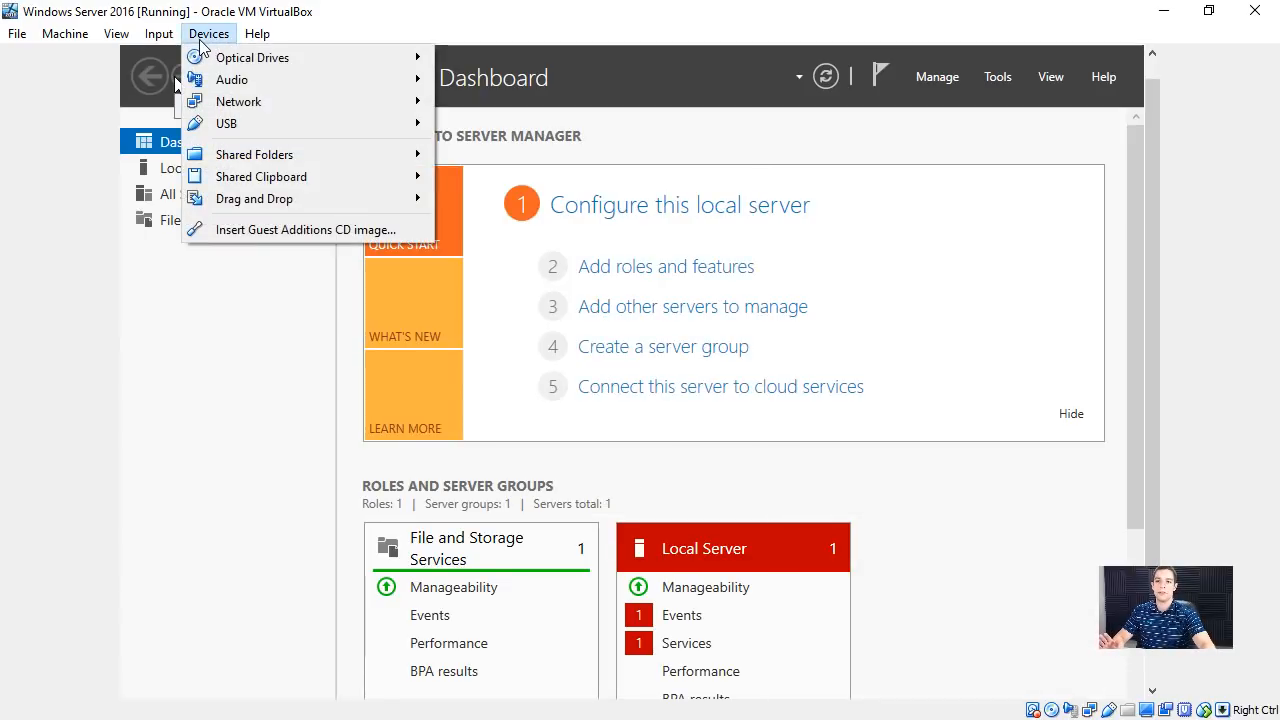
left_click(257, 229)
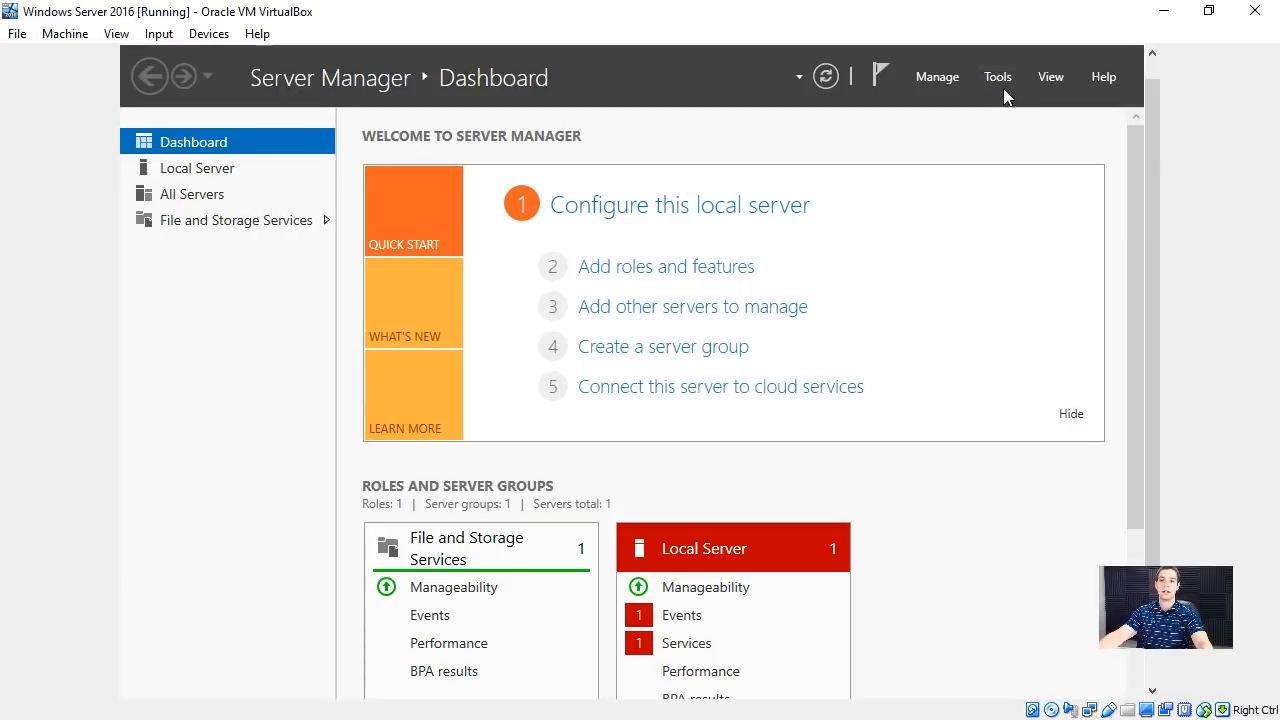
- Open the local server's computer name and domain change settings, keeping it a Workgroup member after briefly selecting Domain
left_click(216, 166)
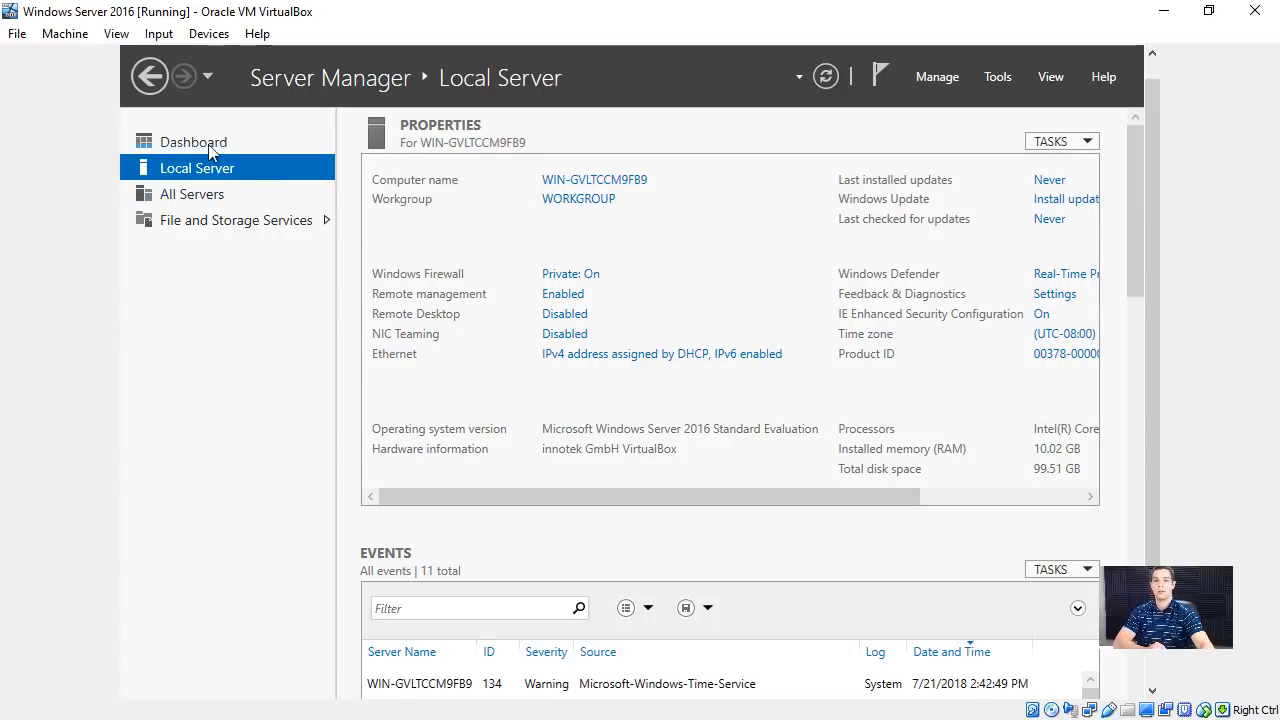
left_click(605, 186)
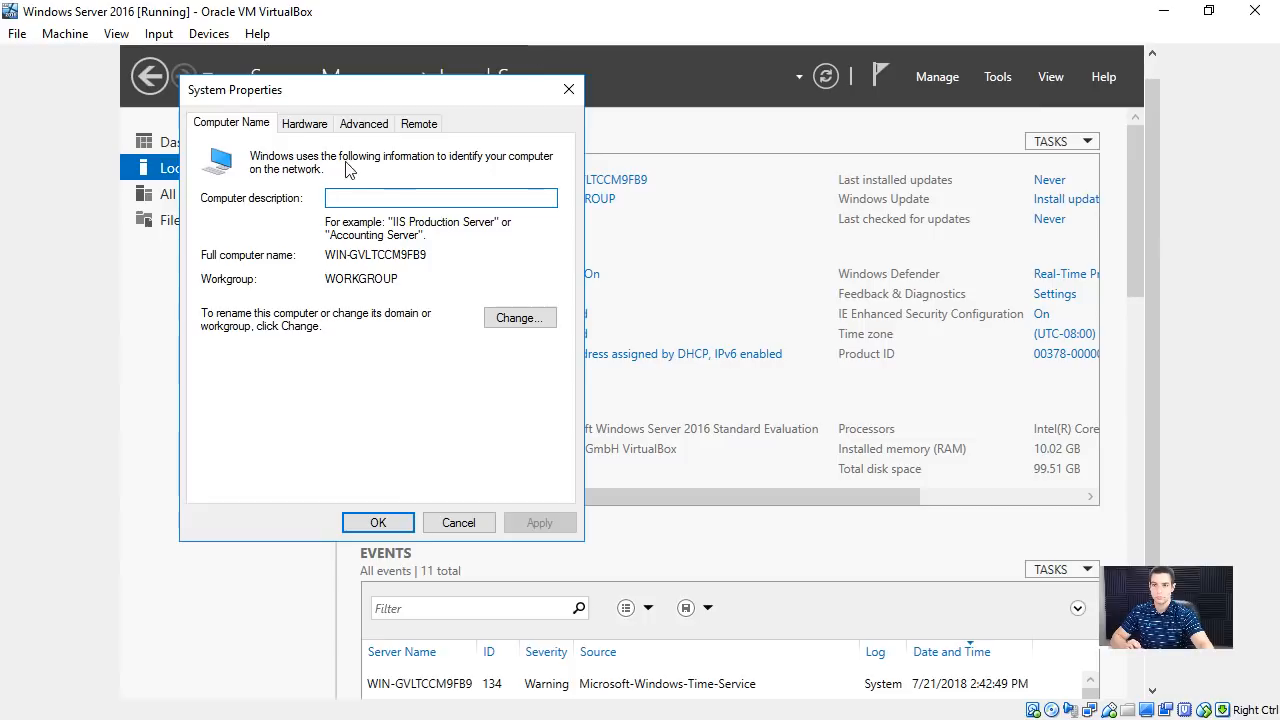
left_click(510, 317)
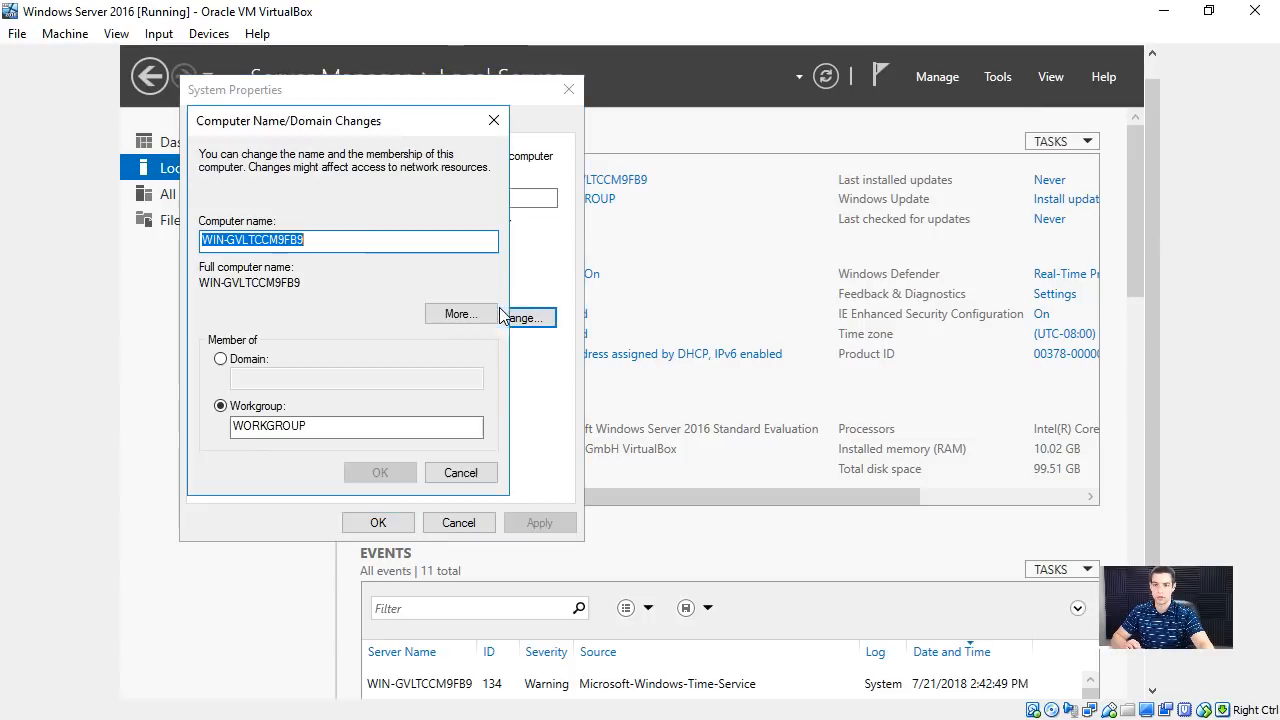
left_click(240, 360)
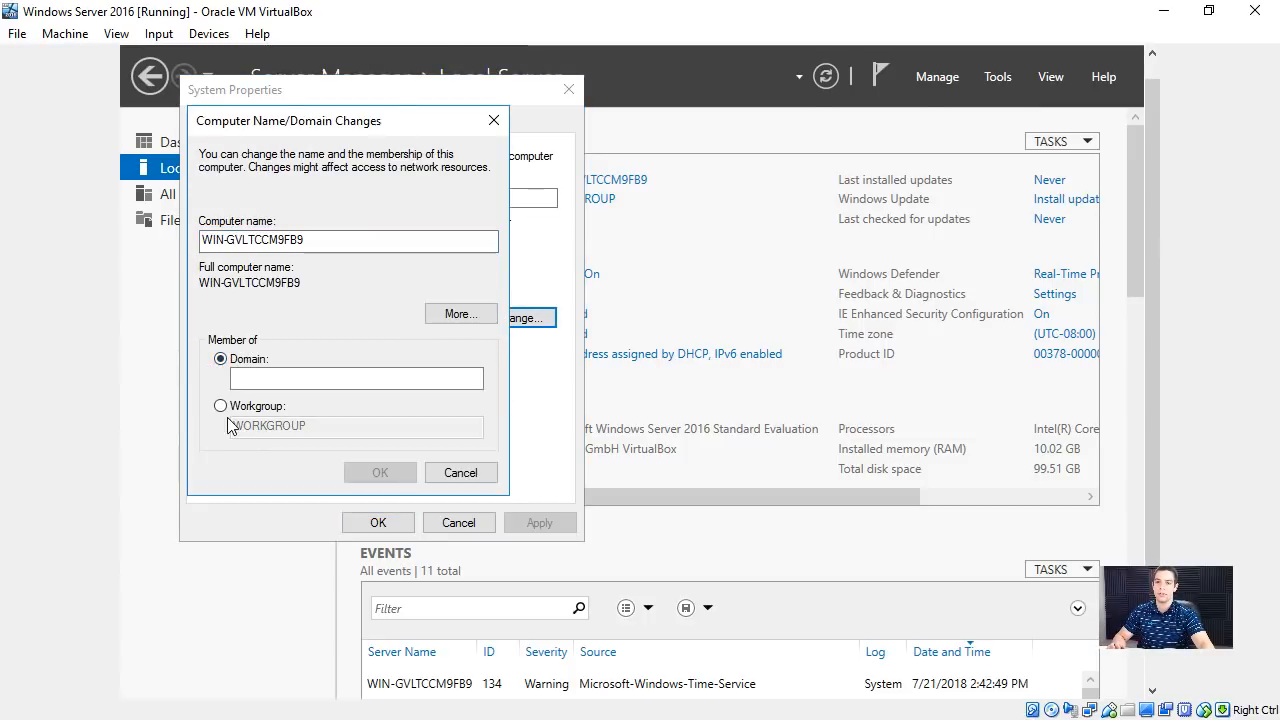
left_click(229, 409)
- Replace the server's computer name with IPDC01
left_click_drag(314, 241, 114, 235)
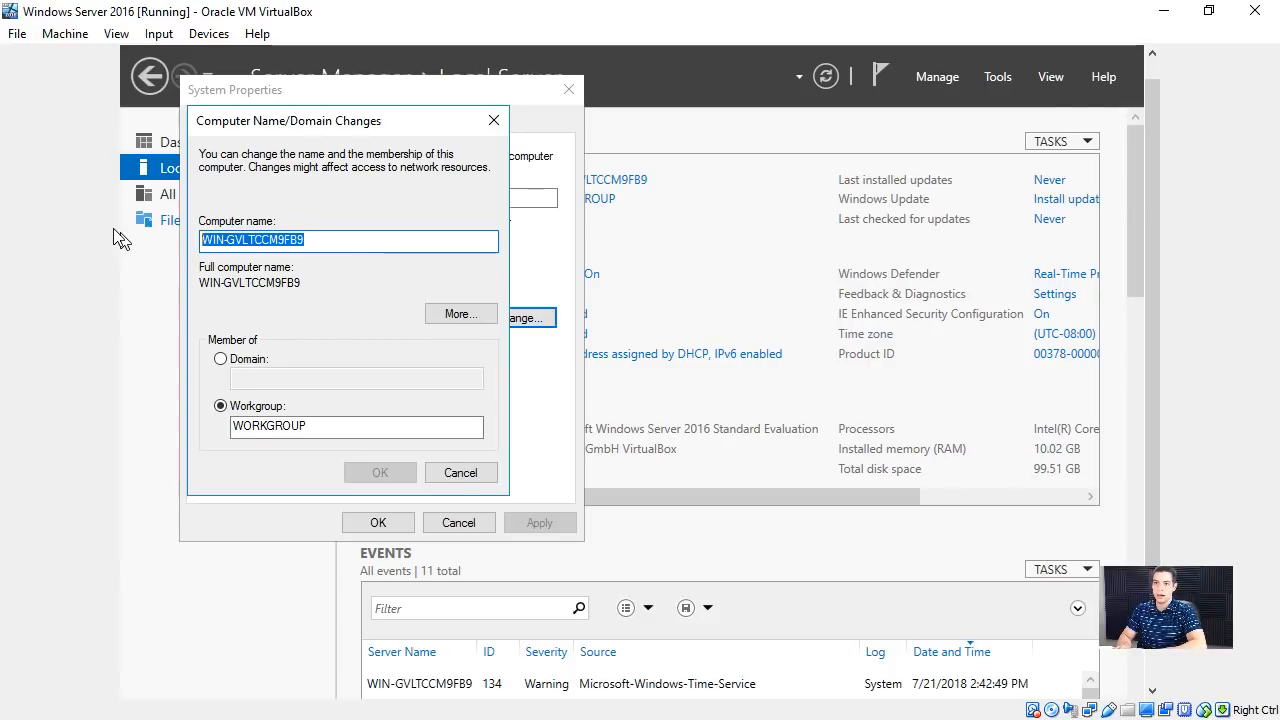
type("DC01")
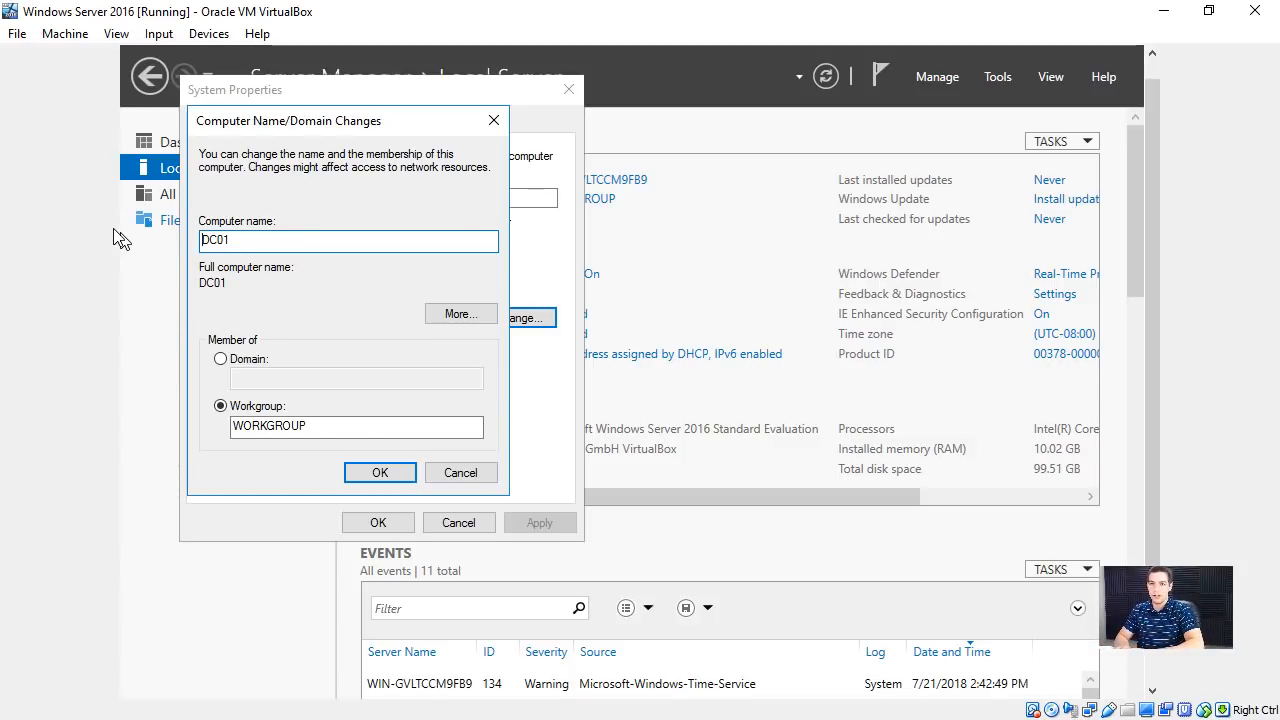
type("IP")
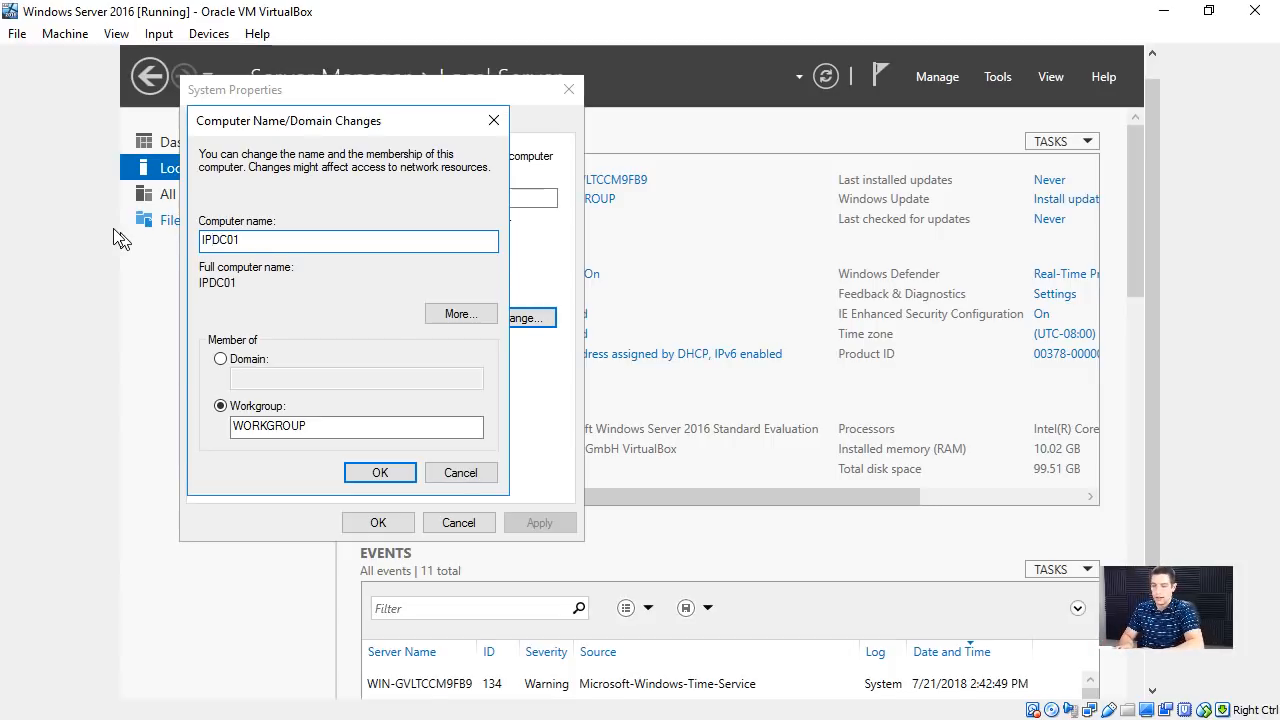
type("US")
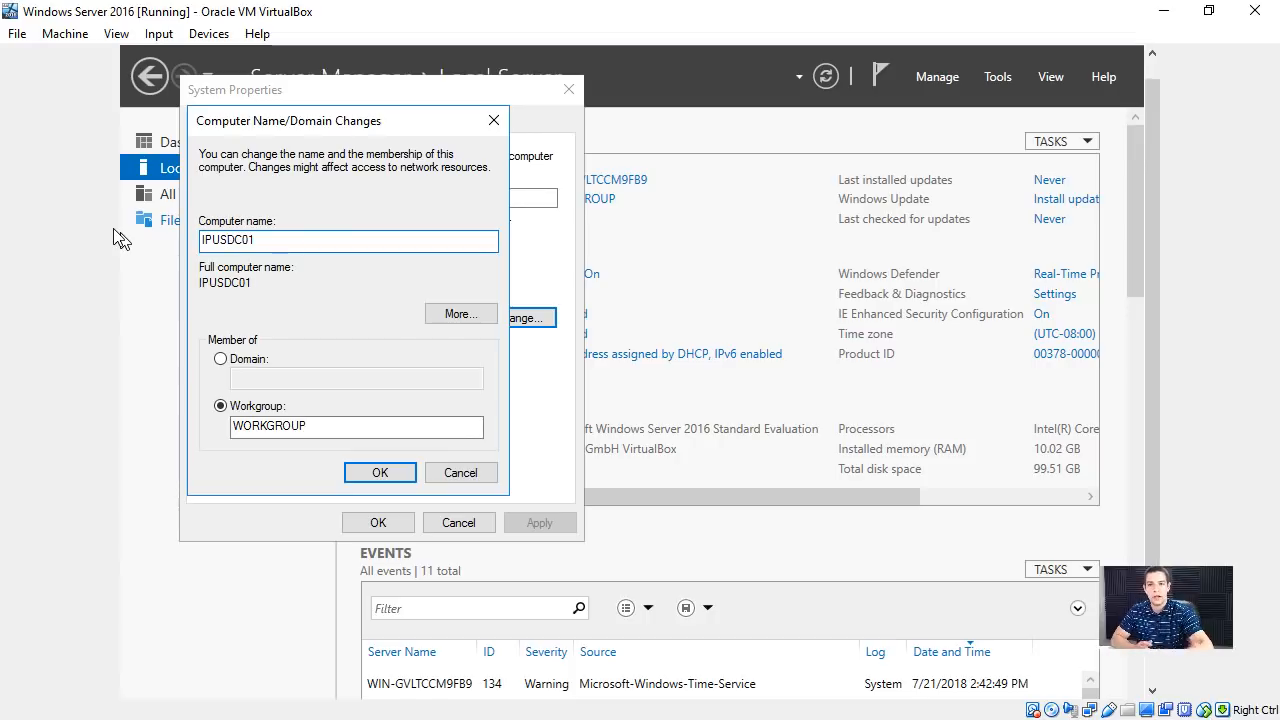
key("BackSpace")
key("BackSpace")
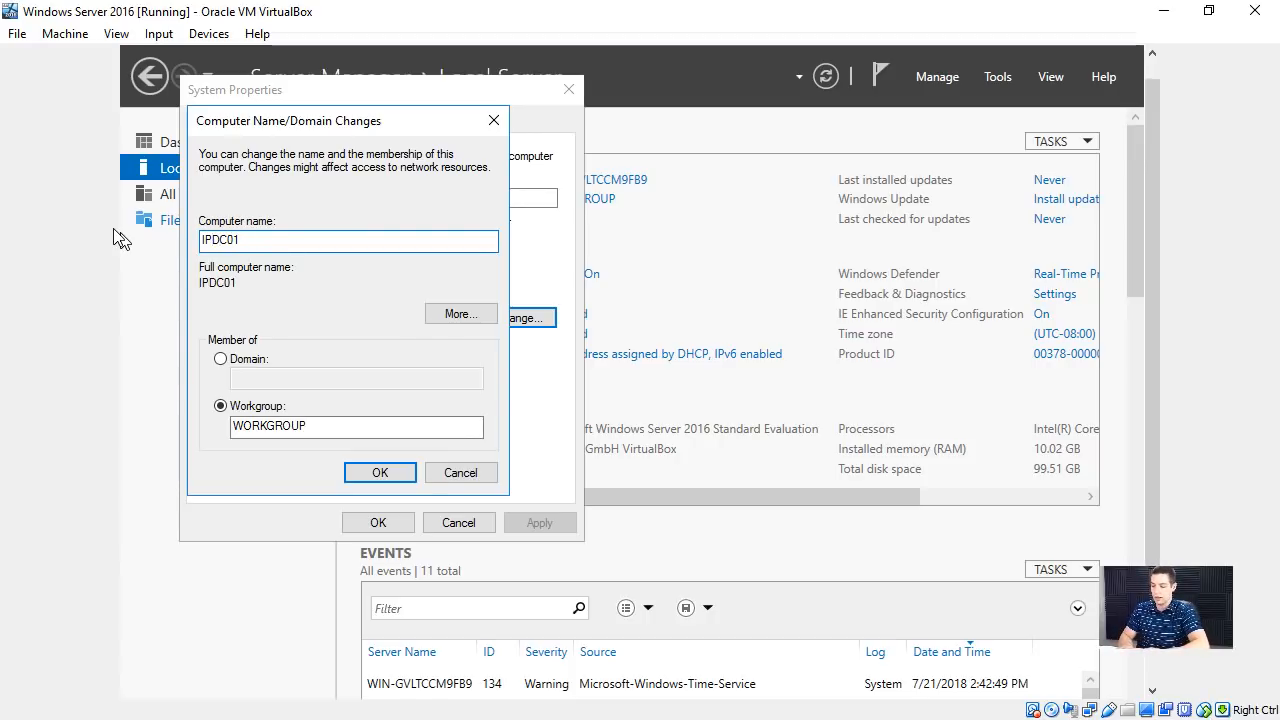
type("FL")
key("BackSpace")
key("BackSpace")
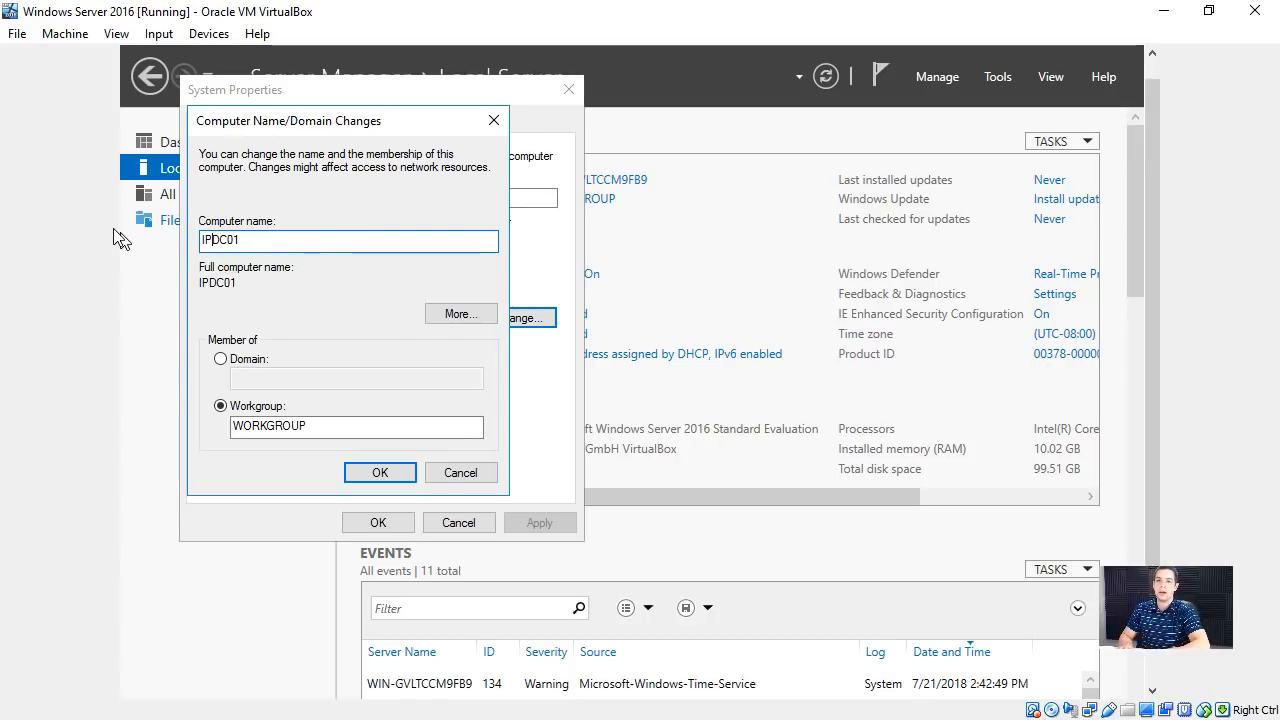
type("V")
key("BackSpace")
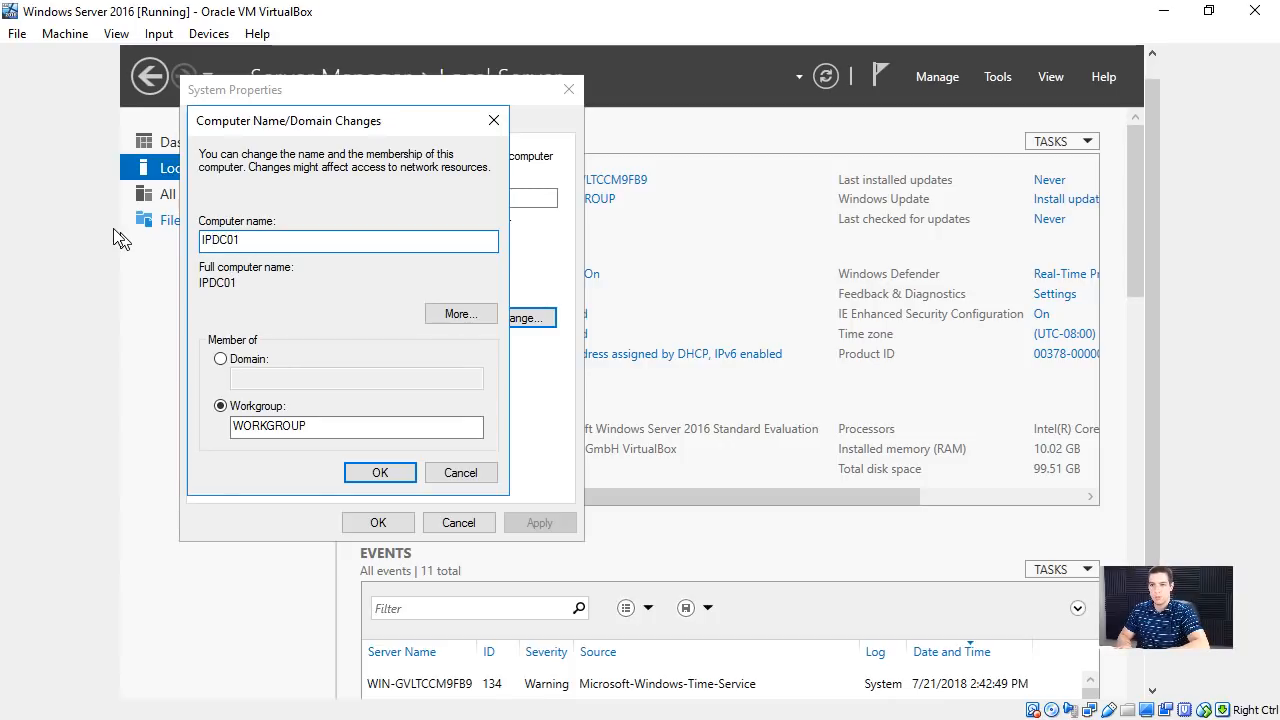
type("F")
key("BackSpace")
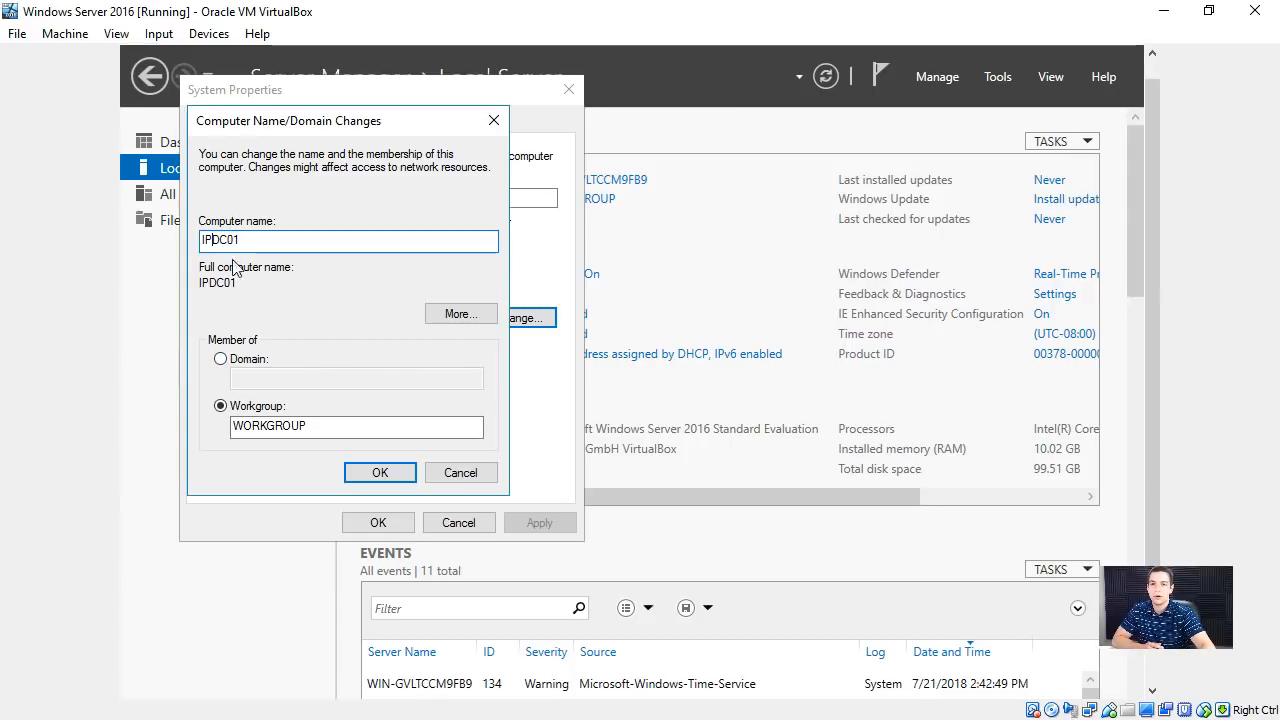
- Apply the new computer name and acknowledge the restart notice
left_click(384, 477)
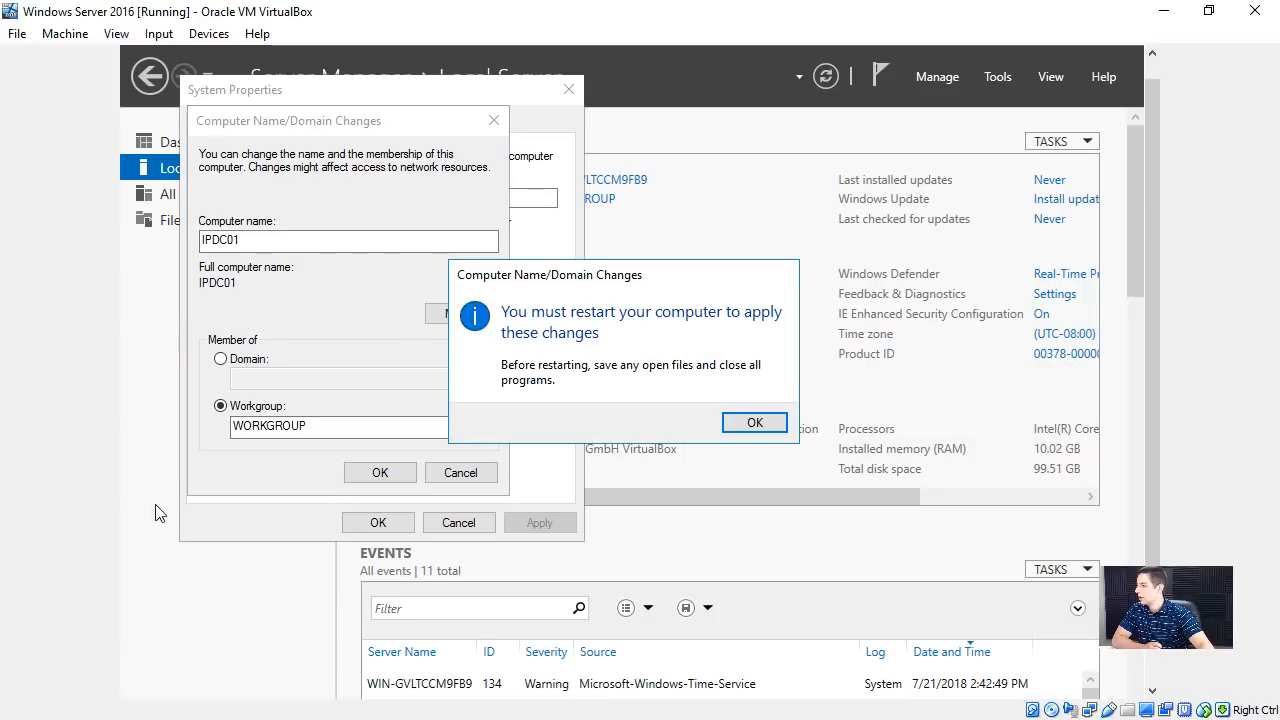
left_click(763, 425)
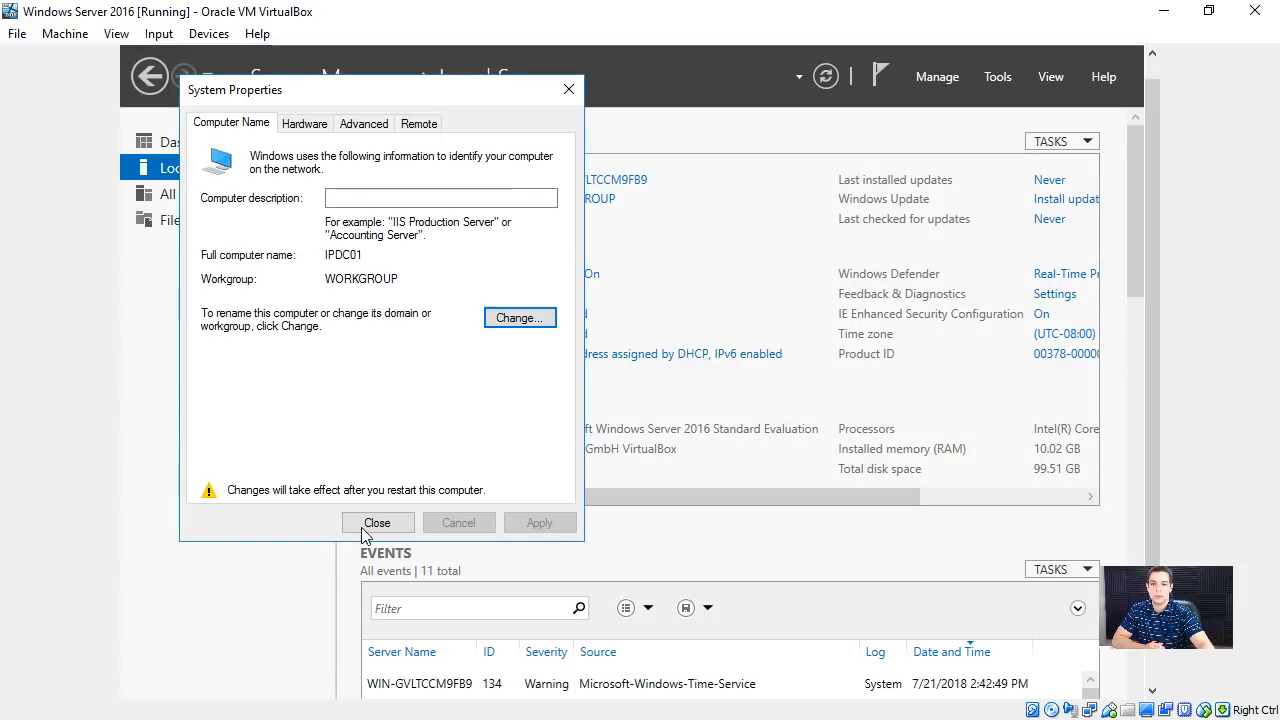
- Close the system properties and postpone the server restart
left_click(378, 522)
left_click(733, 420)
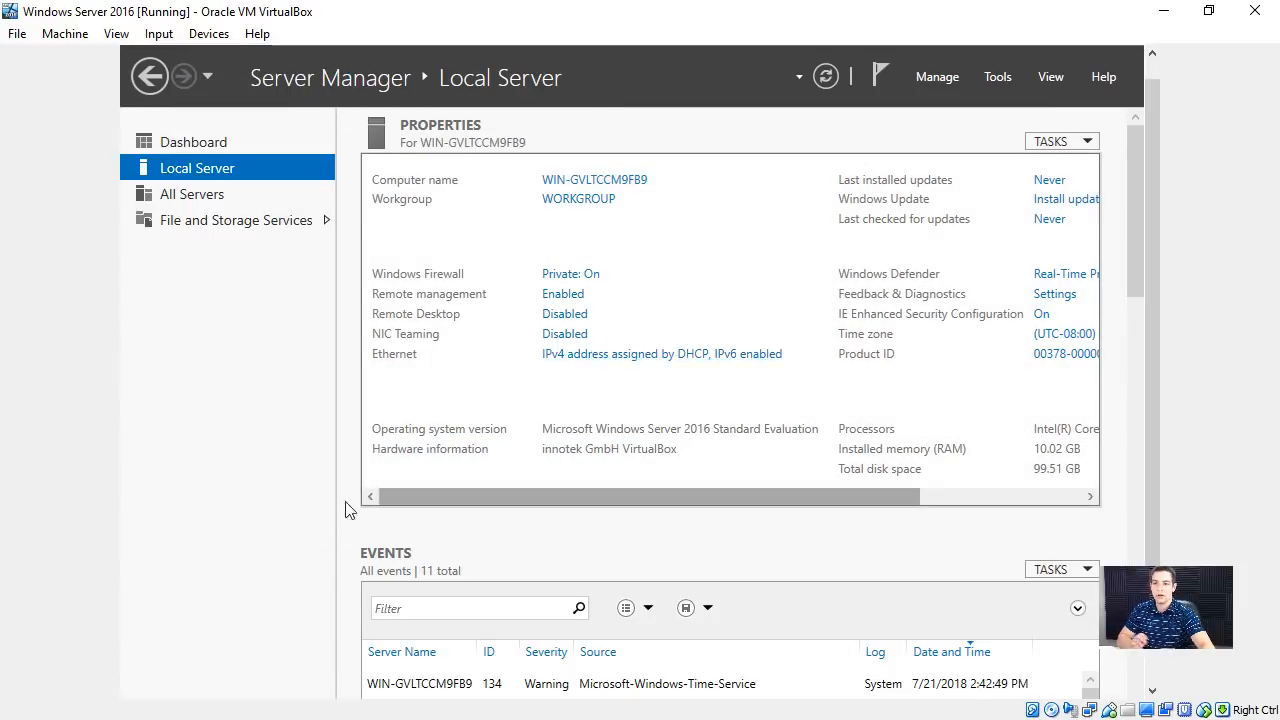
- Launch a Command Prompt on the server using cmd
scroll(1140, 310, "down", 2)
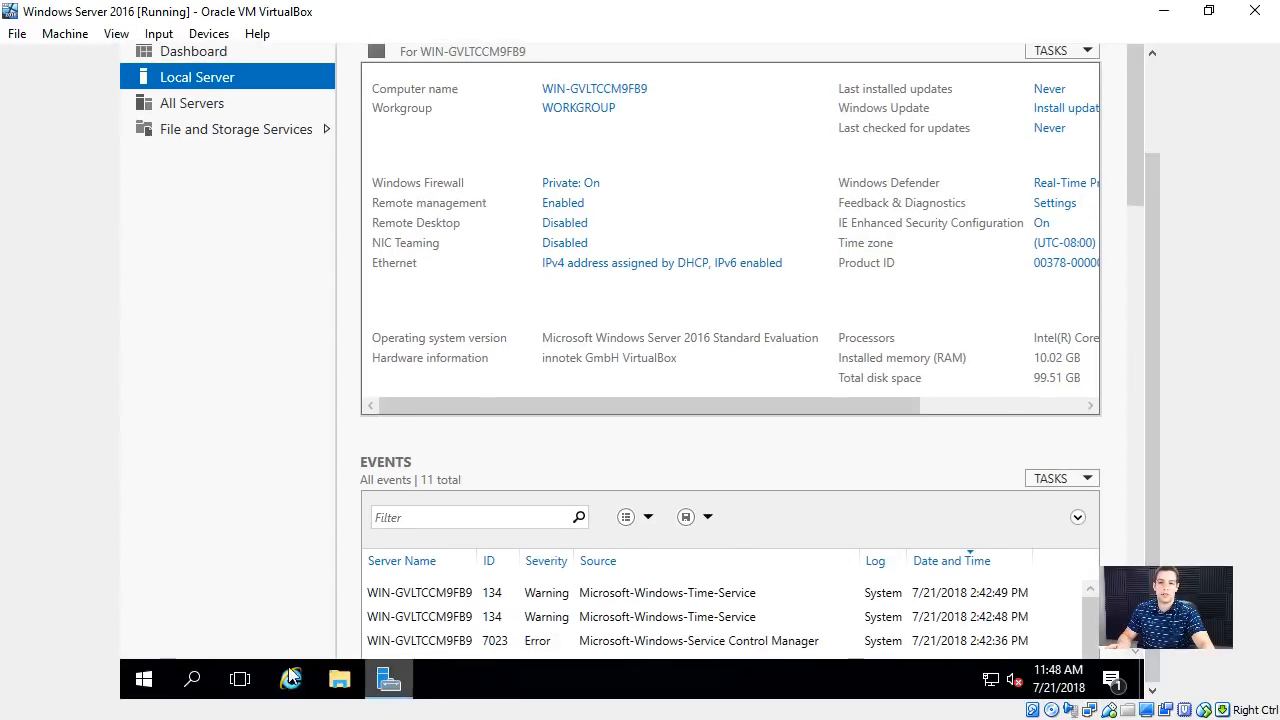
left_click(125, 670)
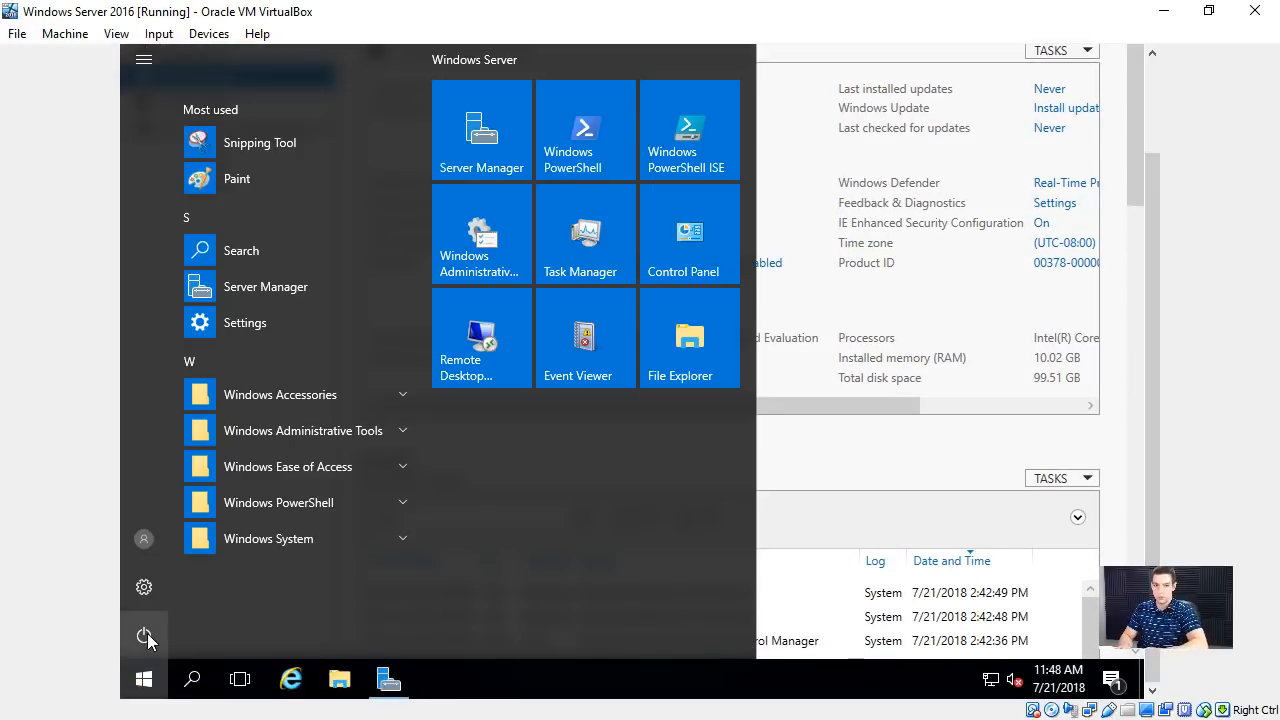
left_click(147, 635)
type("cmd")
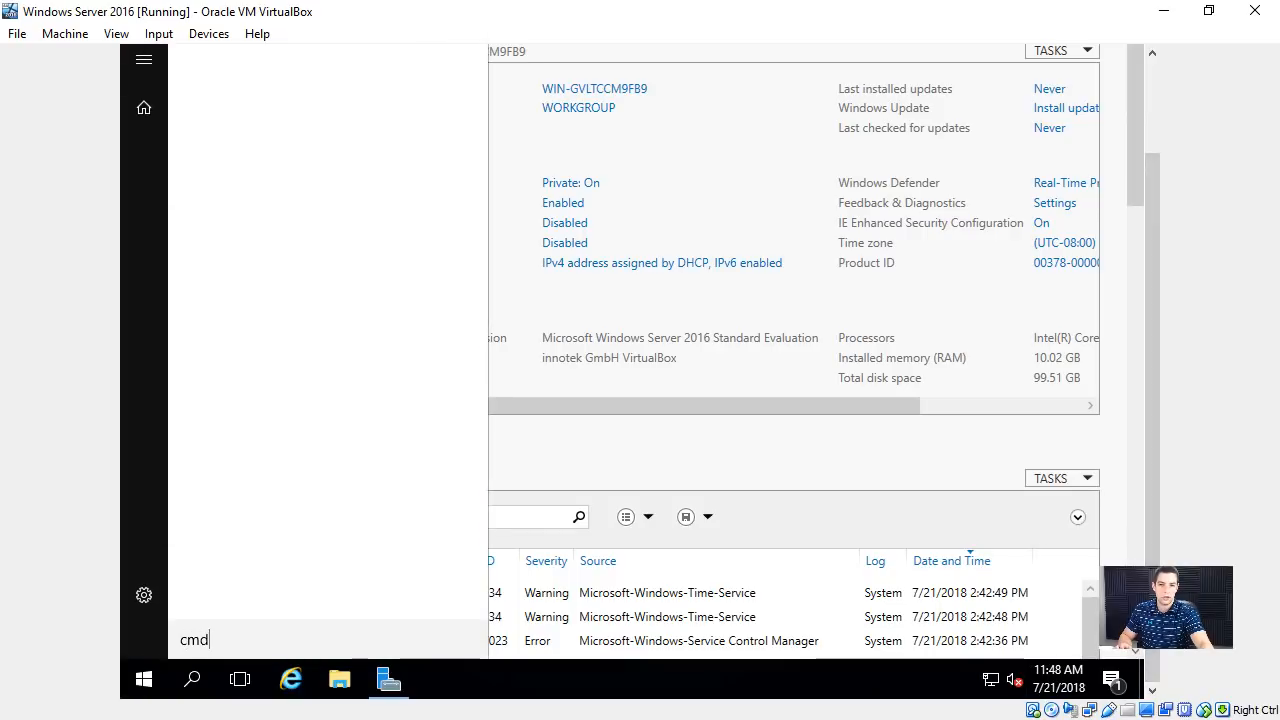
key("Return")
left_click(144, 679)
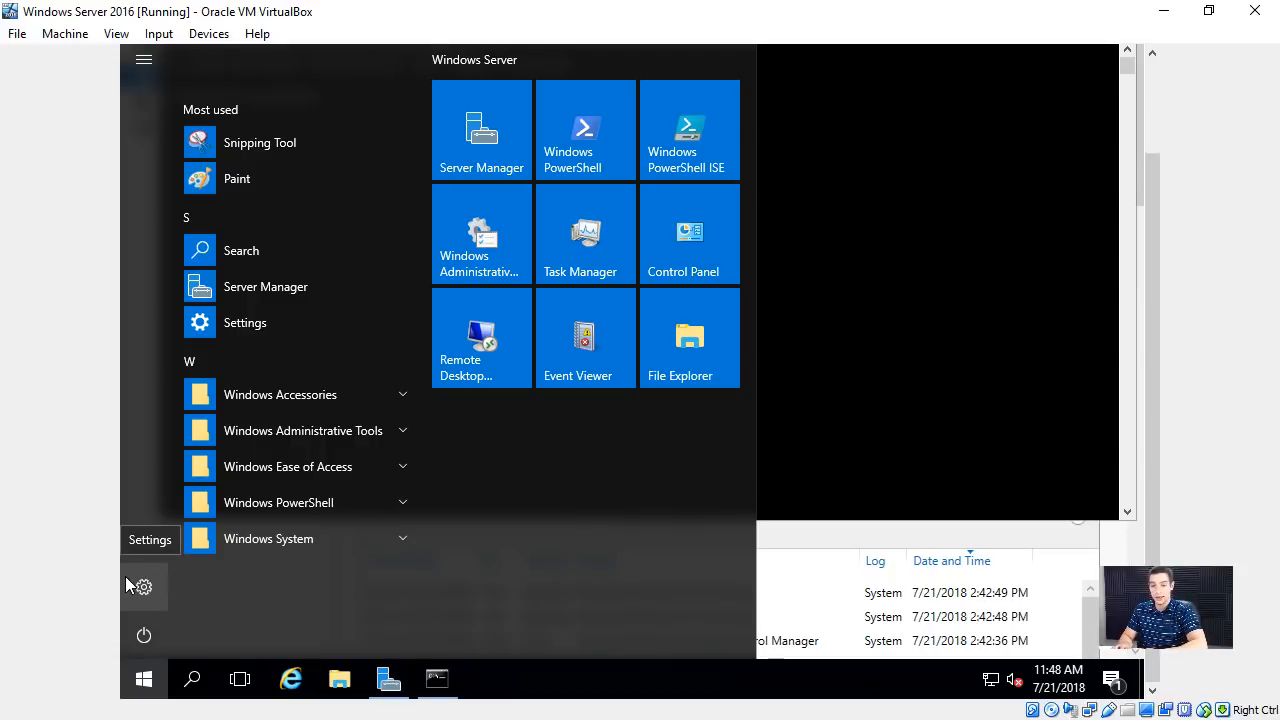
type("cmd")
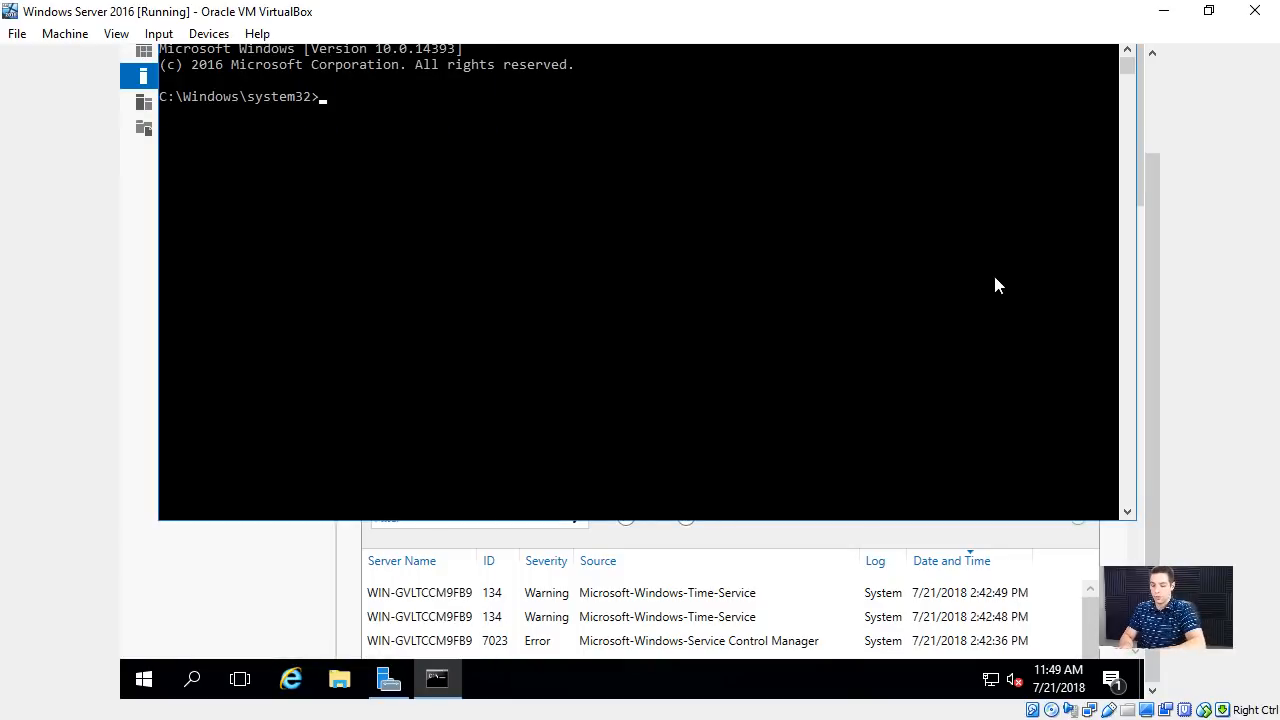
- Run ipconfig and examine the Ethernet adapter's IP addresses
type("ipconfig")
key("Return")
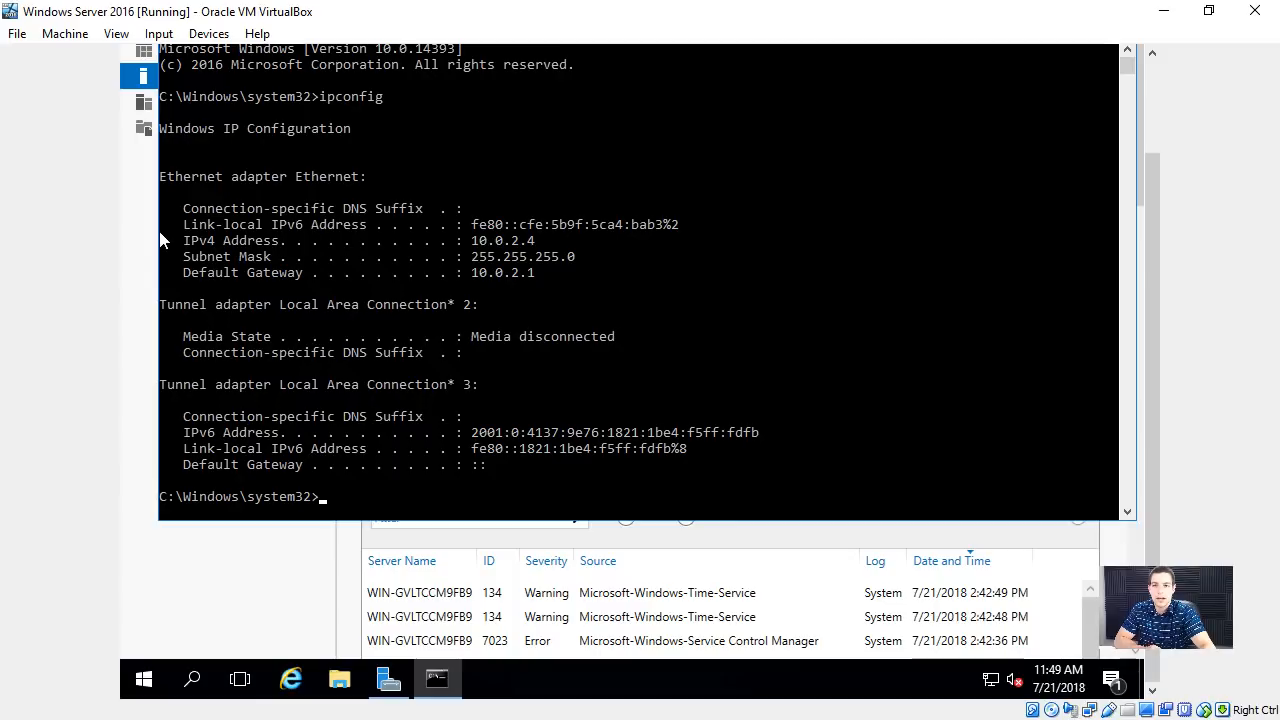
left_click_drag(184, 226, 515, 245)
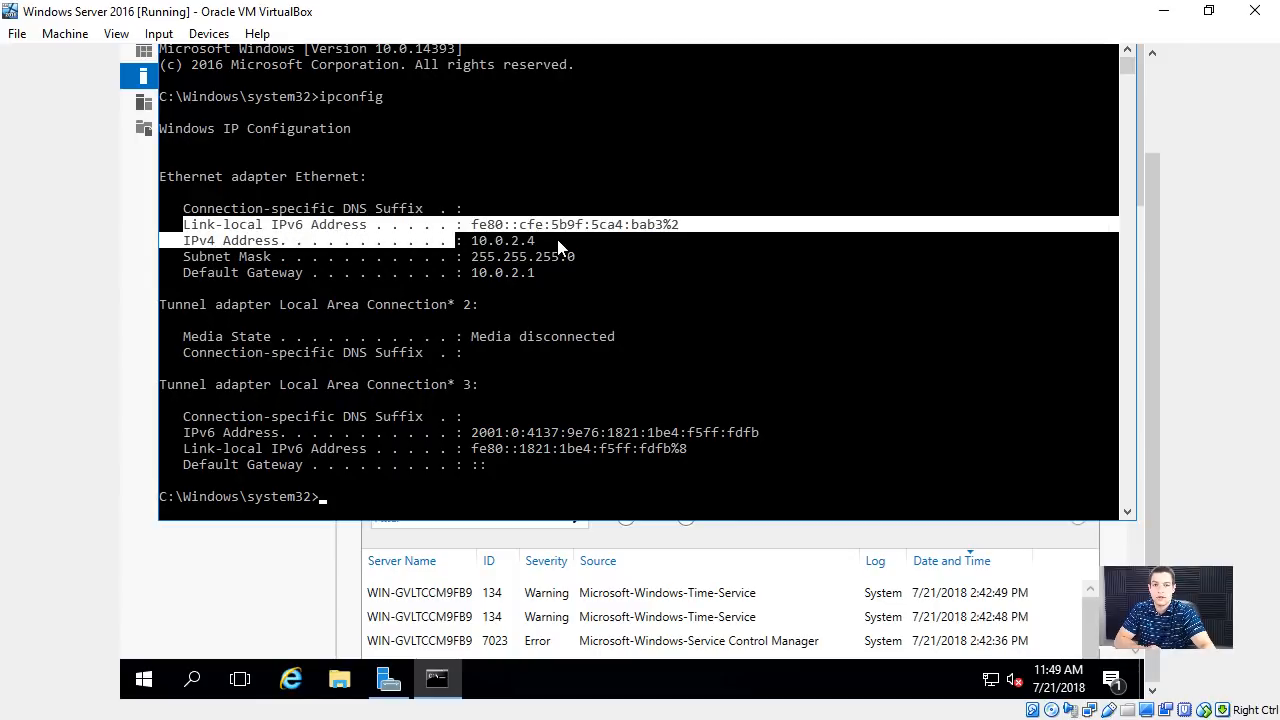
- Open the Ethernet connection's properties from the local server settings and disable Internet Protocol Version 6 (TCP/IPv6)
left_click(126, 471)
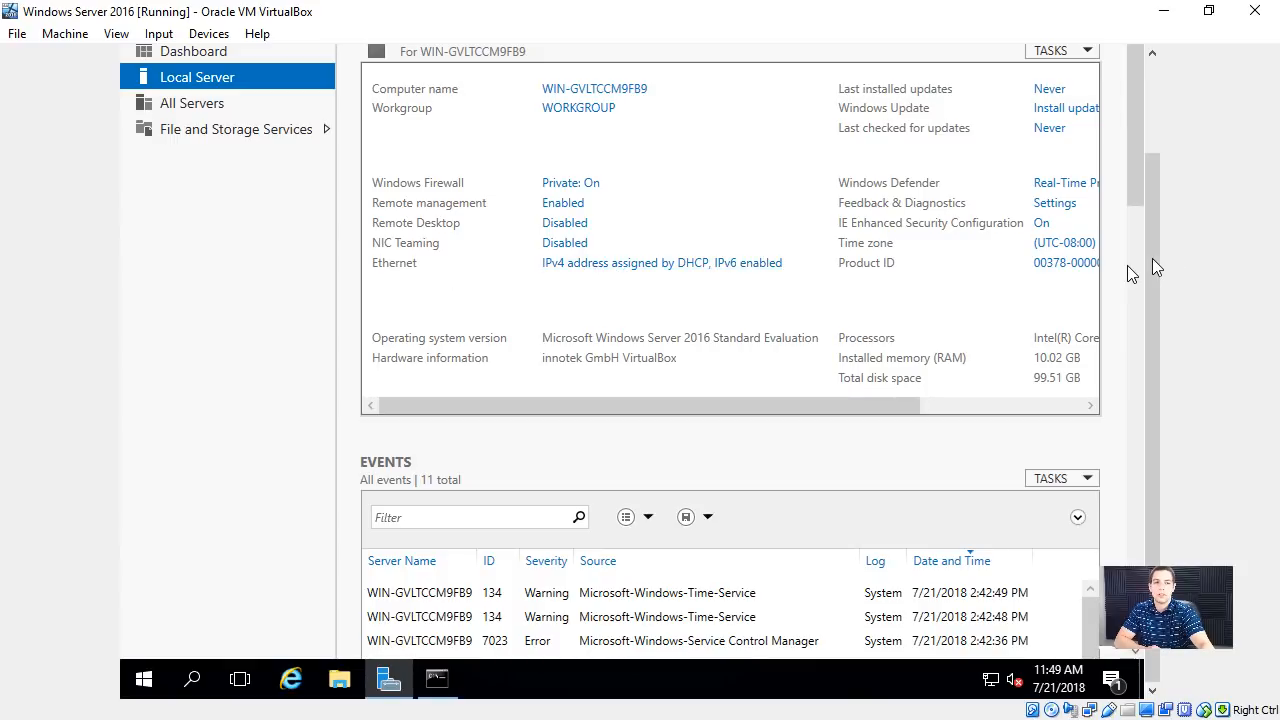
left_click_drag(1154, 266, 1162, 168)
left_click(687, 377)
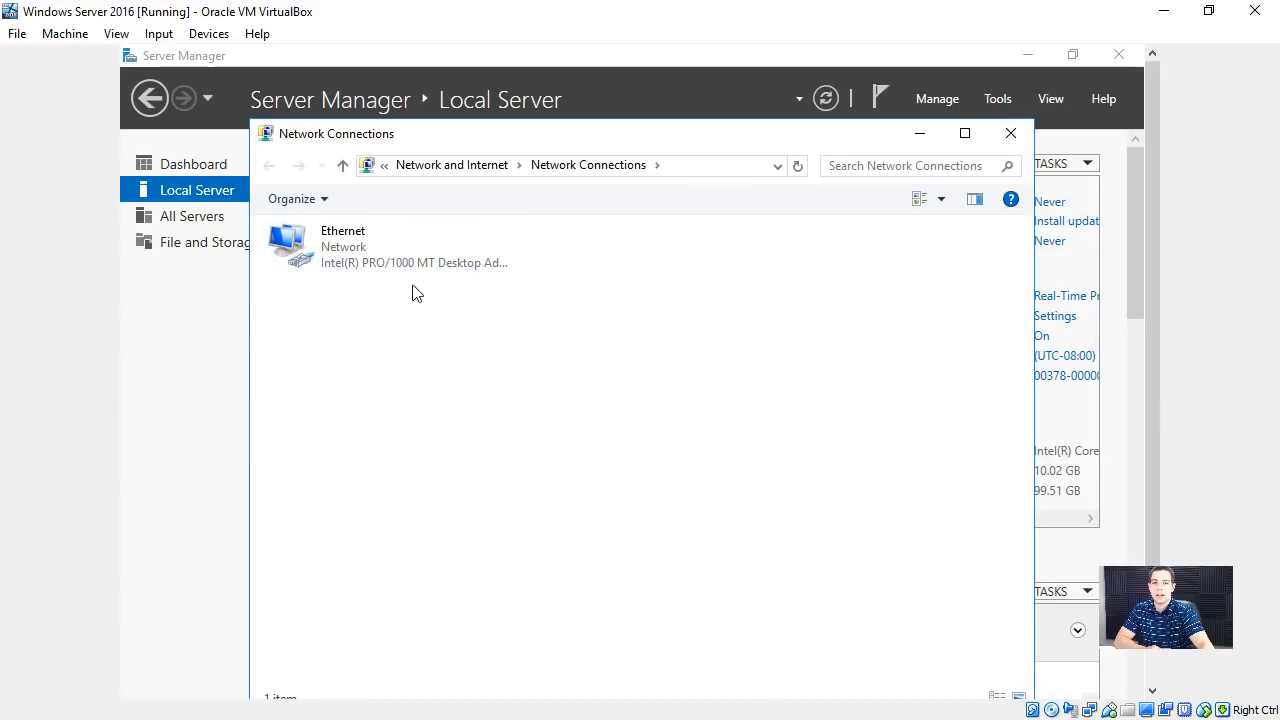
right_click(362, 248)
left_click(415, 439)
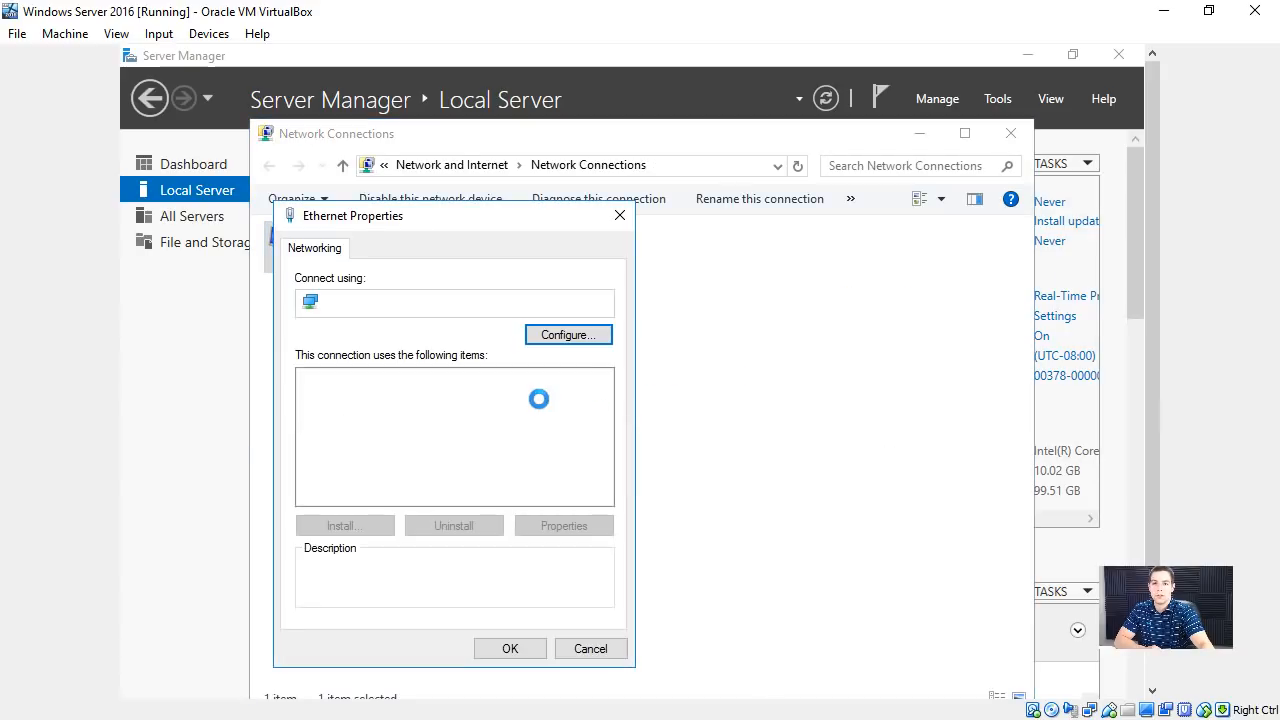
left_click(437, 480)
left_click(308, 479)
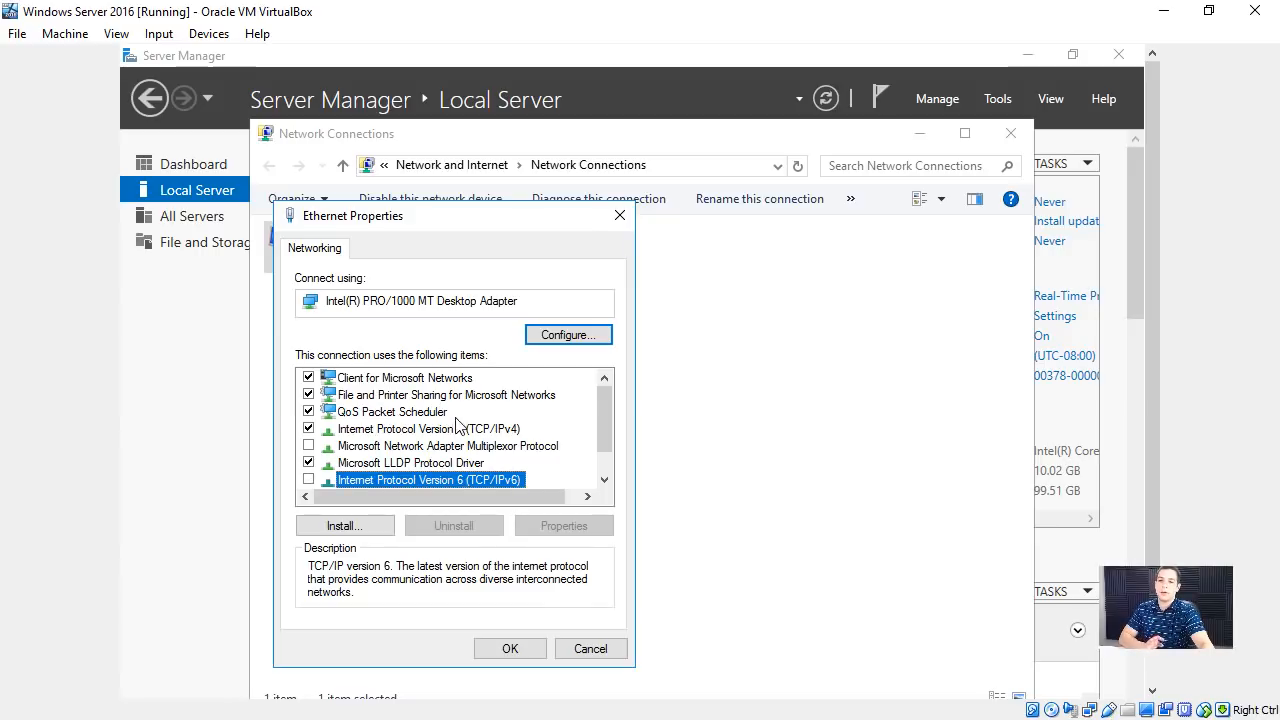
- Open the Internet Protocol Version 4 (TCP/IPv4) properties and assign the static IP address 10.0.2.4
left_click(515, 429)
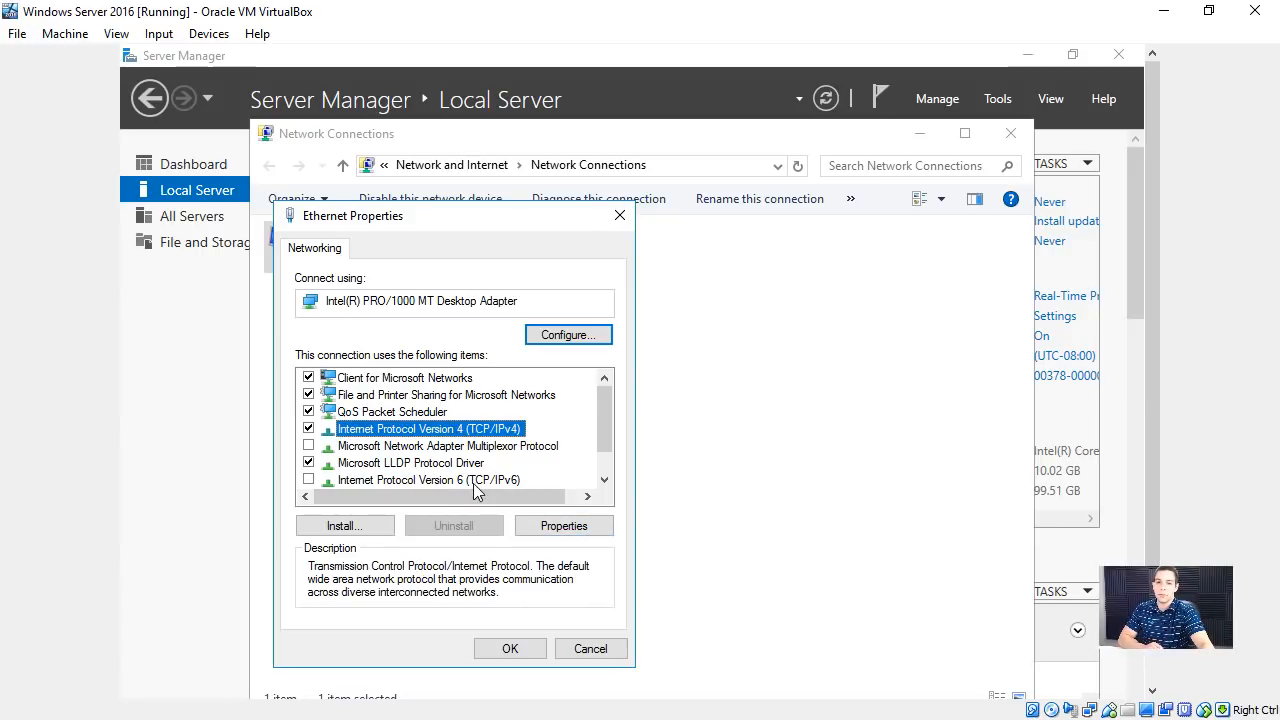
left_click(564, 526)
left_click_drag(508, 296, 636, 177)
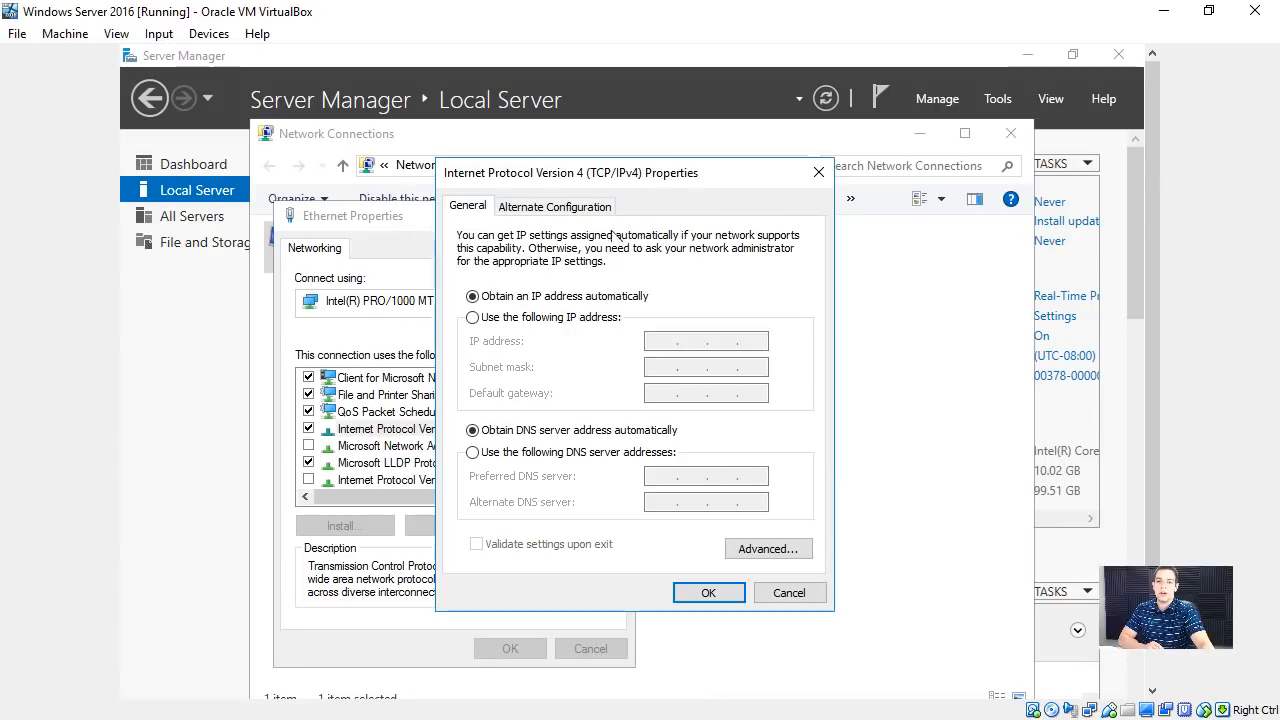
left_click(560, 318)
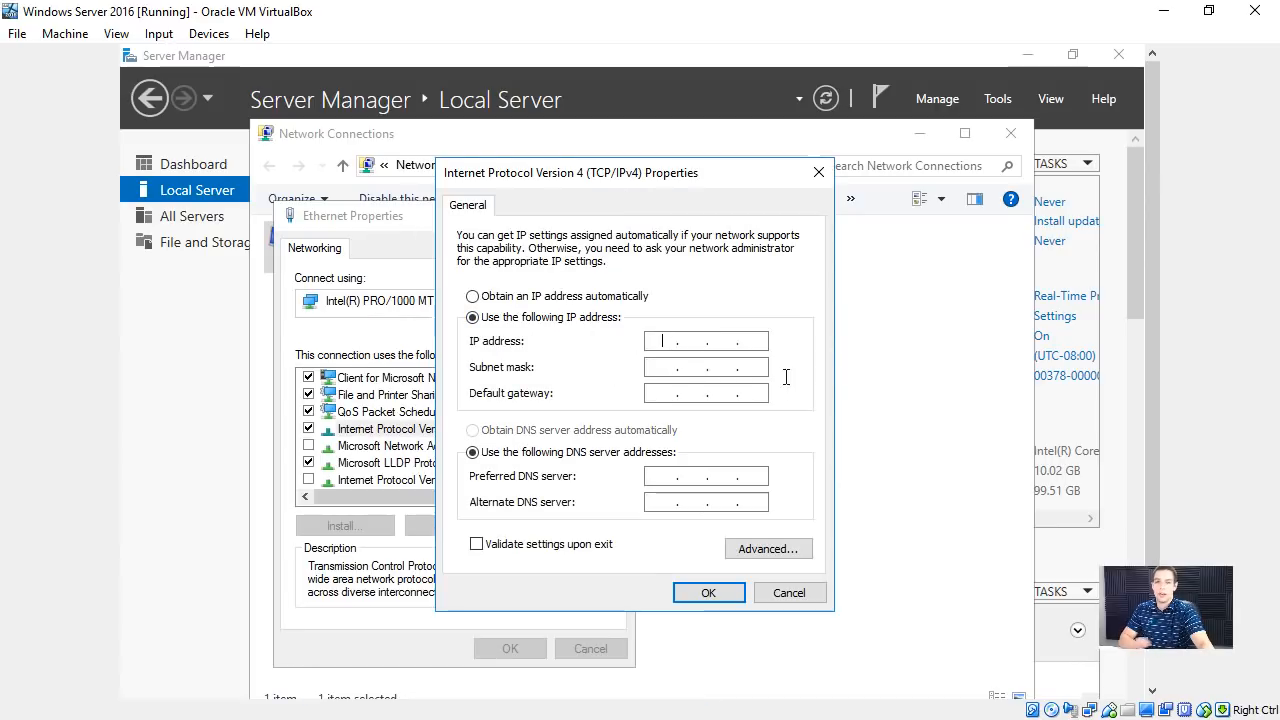
type("10.0.2")
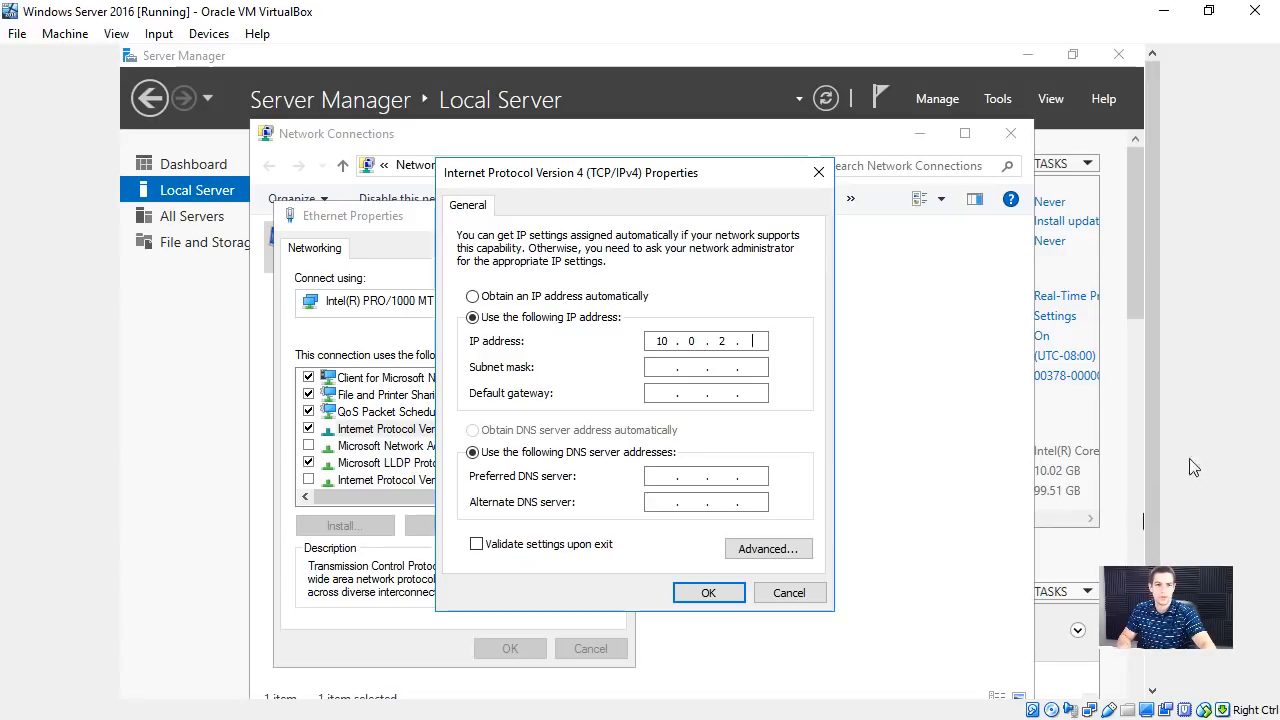
type(".4")
- Set the subnet mask to 255.255.255.0, checking it against the ipconfig output
left_click(1150, 477)
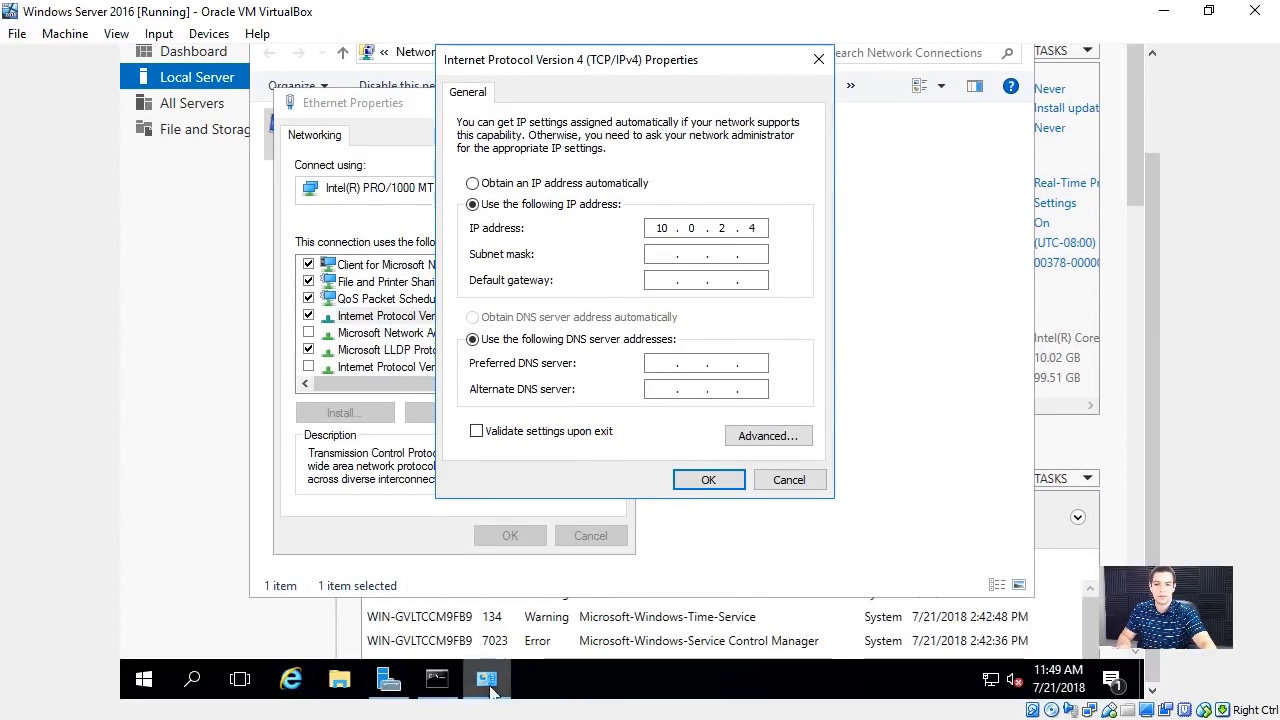
left_click(452, 686)
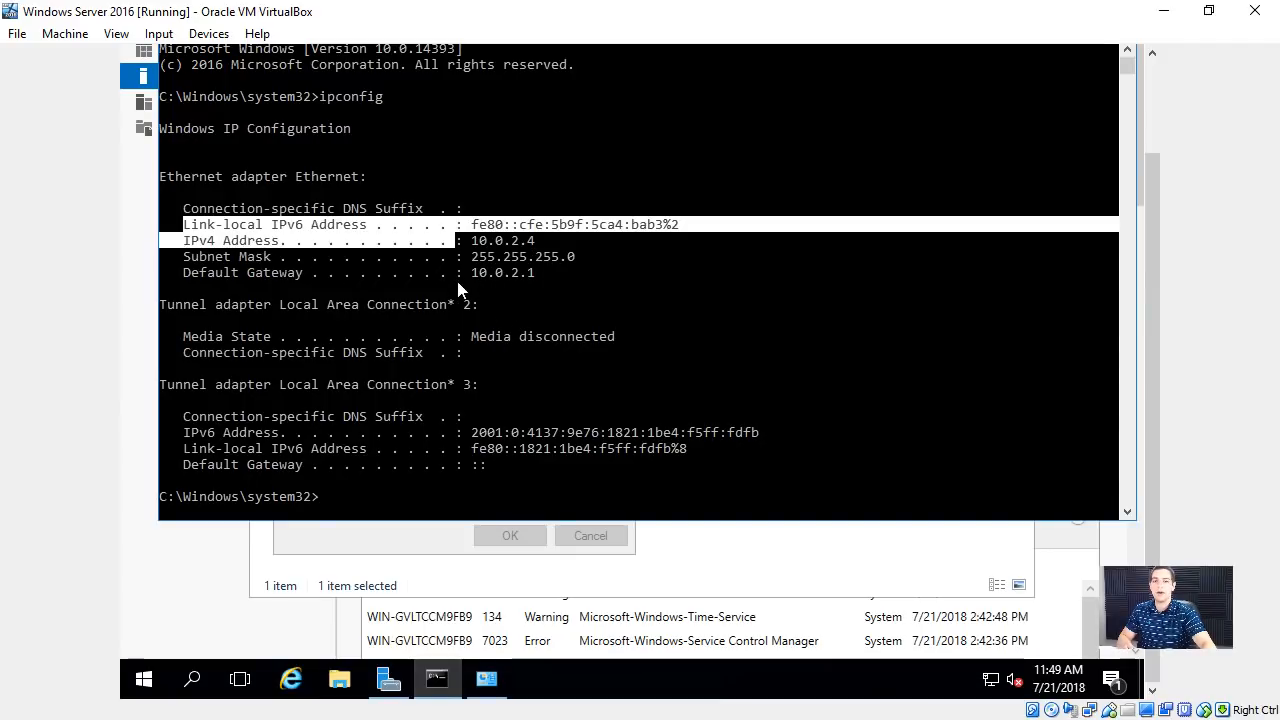
left_click_drag(481, 274, 524, 274)
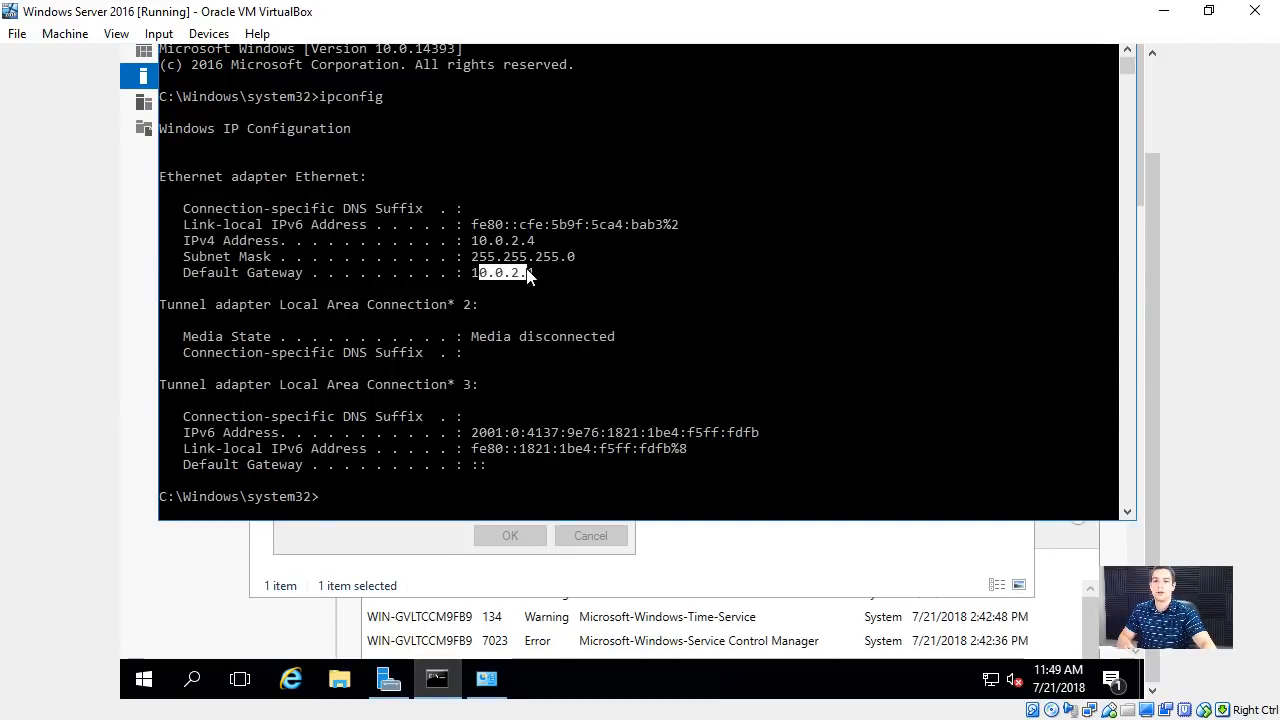
left_click(420, 550)
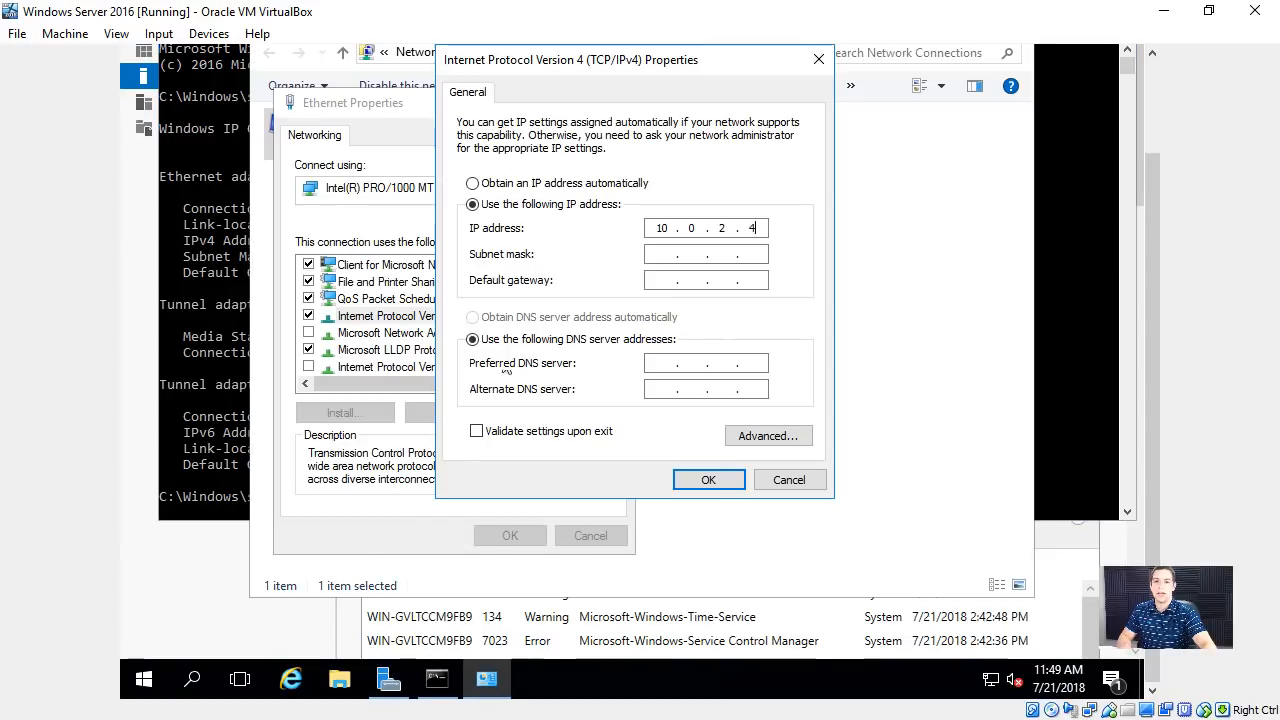
left_click(660, 254)
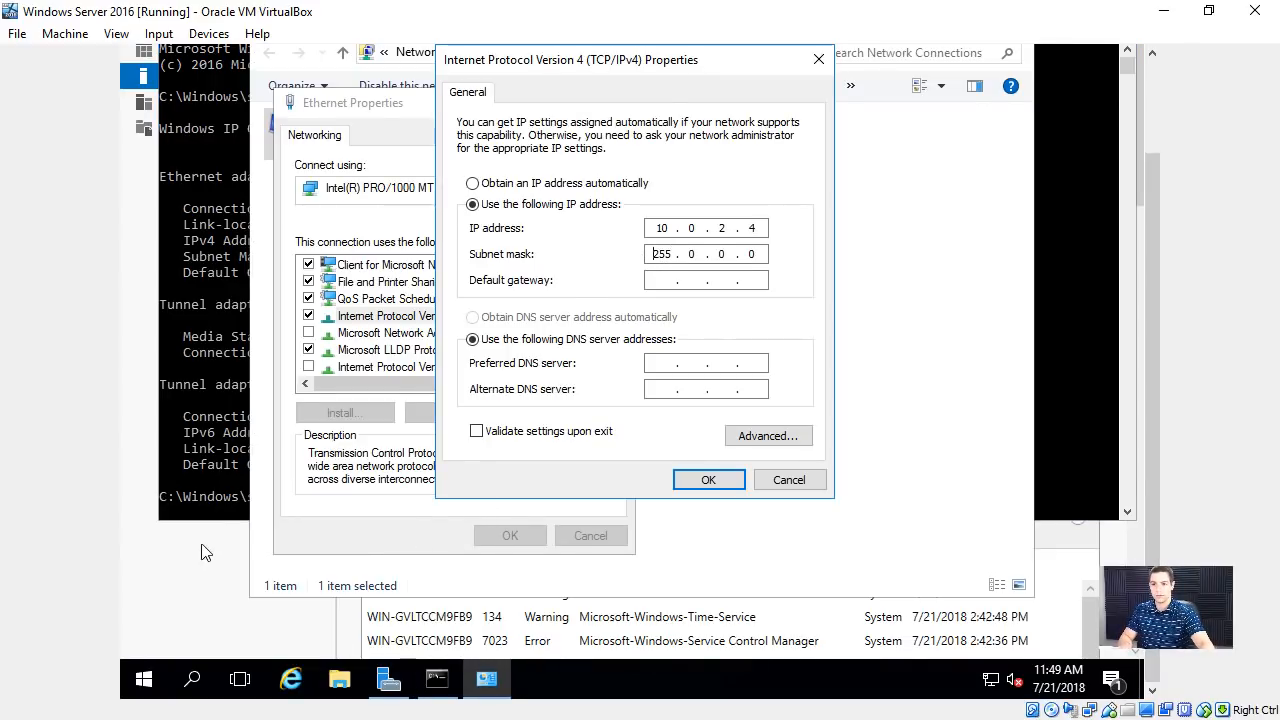
left_click(220, 514)
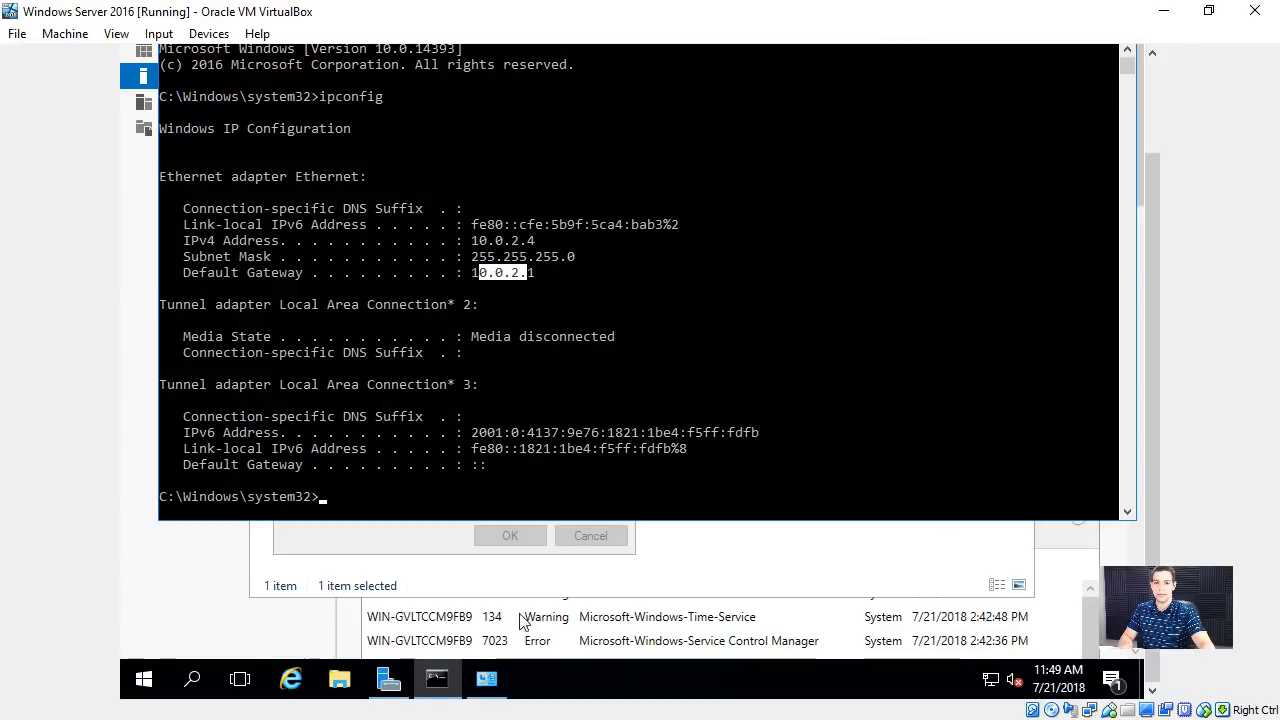
left_click(452, 535)
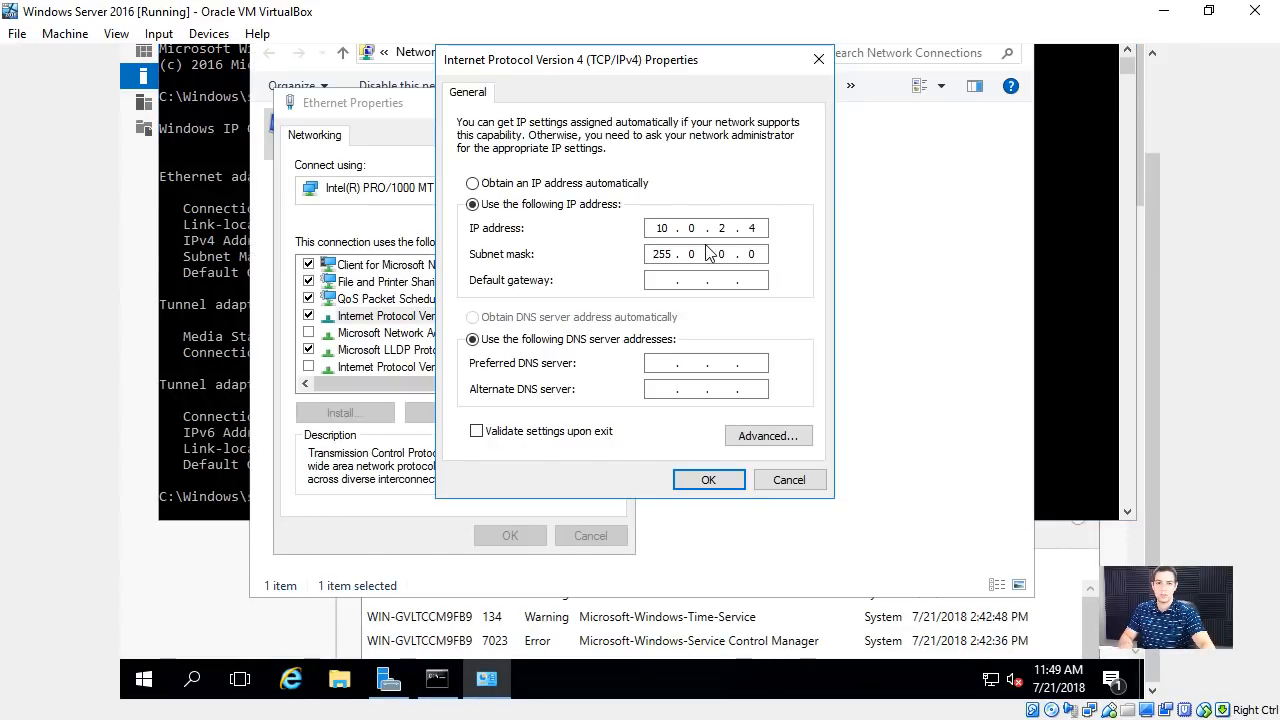
type(".255255")
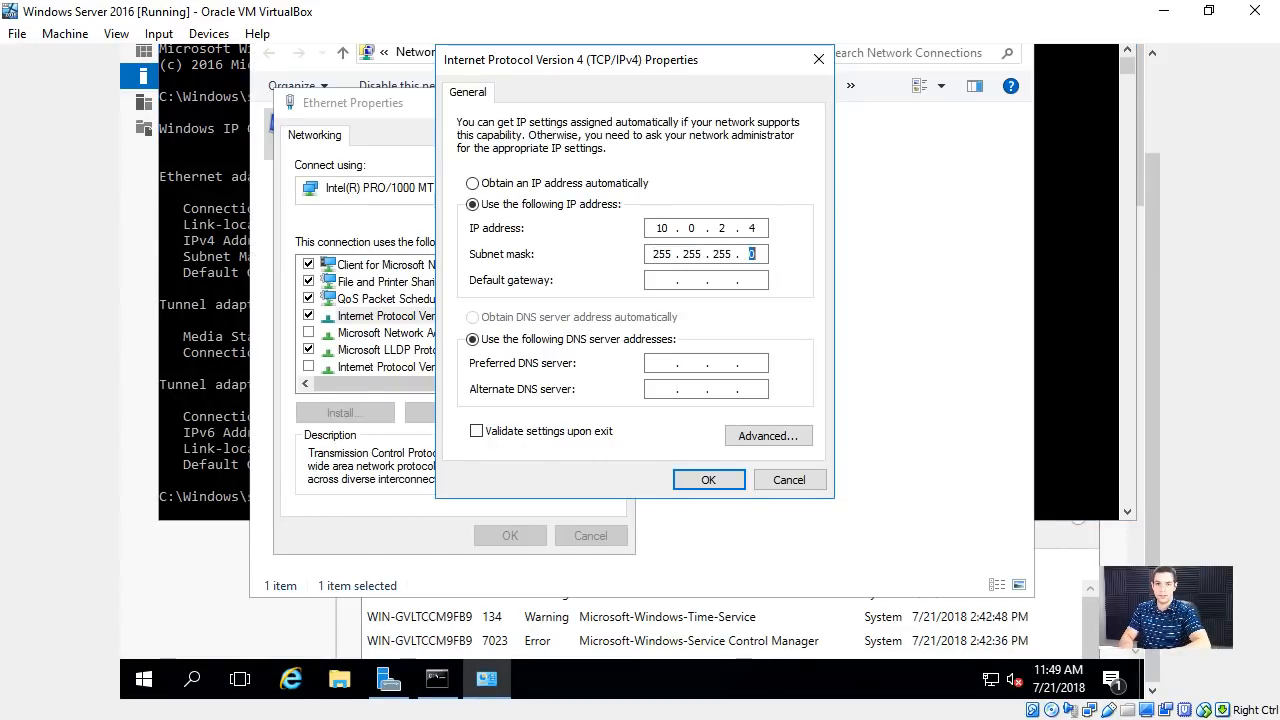
- Set the default gateway to 10.0.2.1, checking it against the ipconfig output
key("Tab")
type("10.0.")
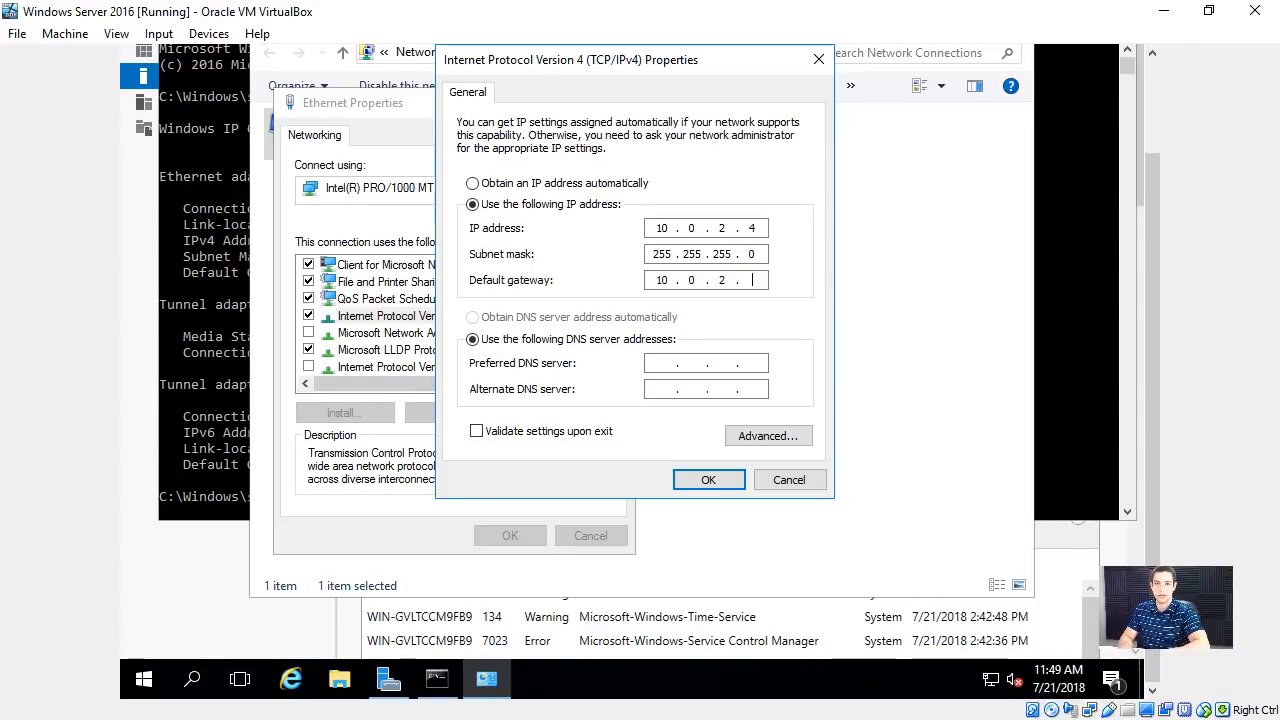
left_click(234, 294)
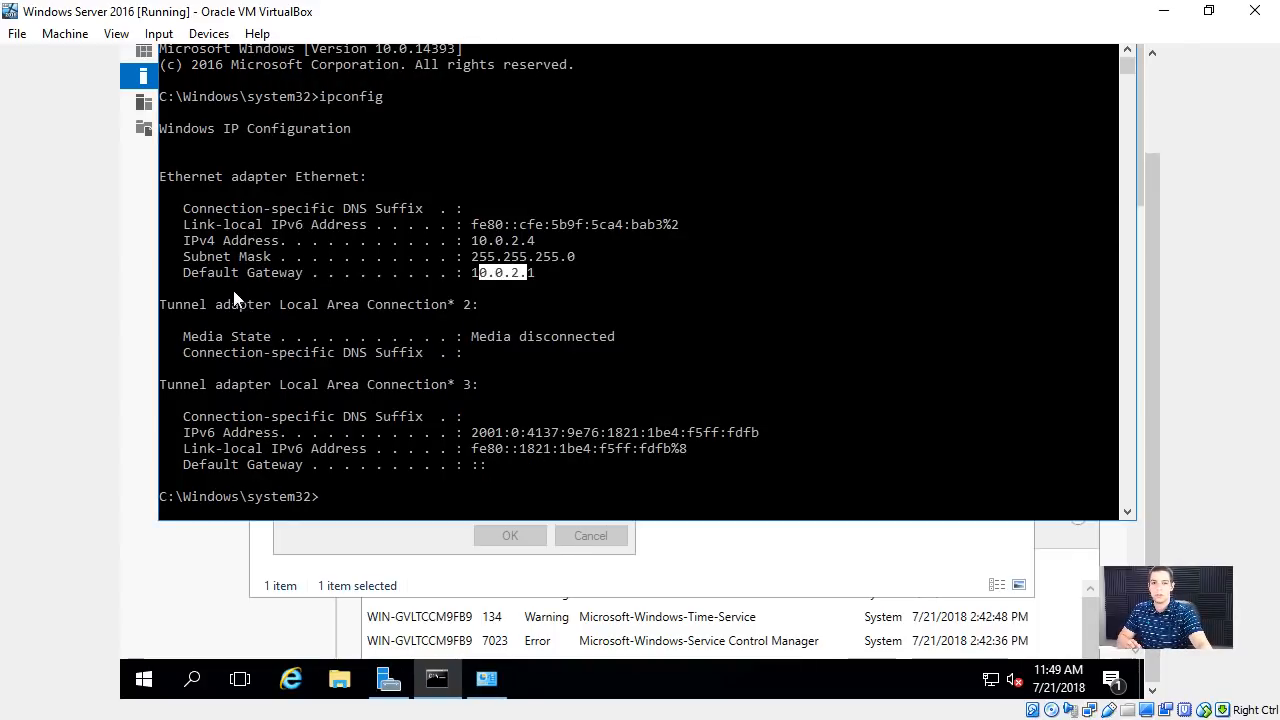
left_click(474, 272)
left_click(408, 546)
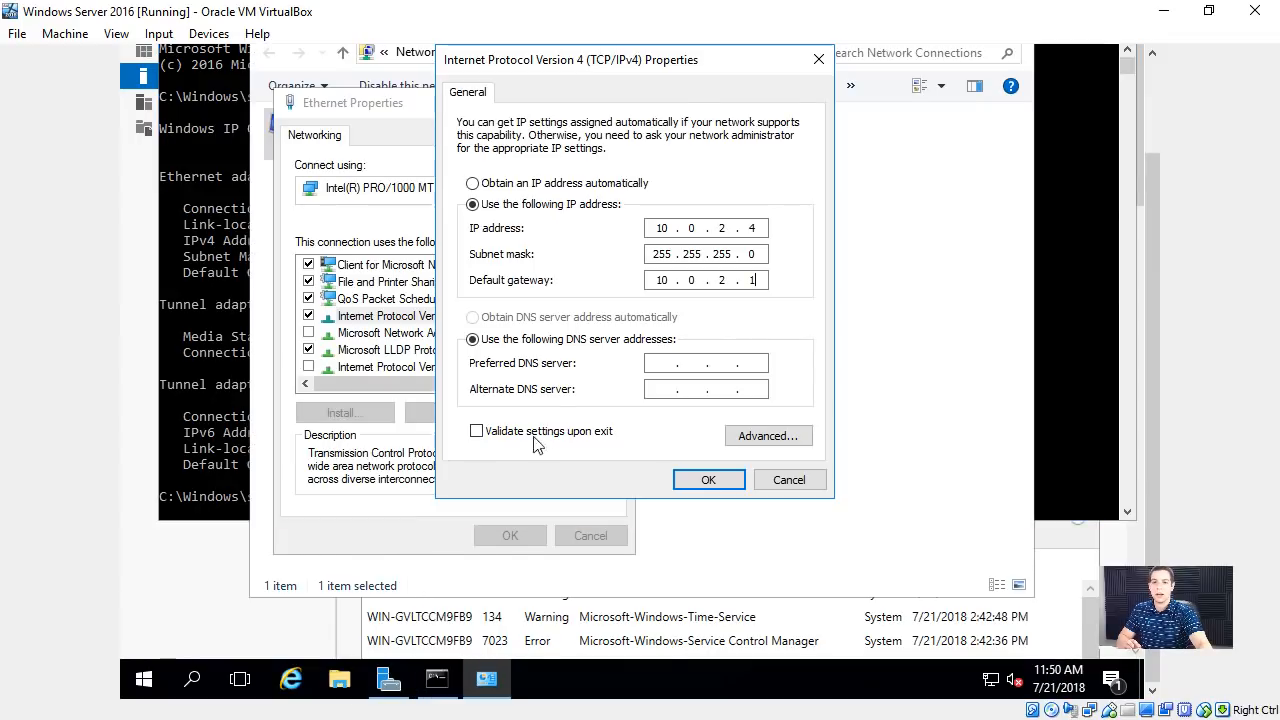
- Set the preferred DNS server to 10.0.2.4, leave the alternate blank, and save the IPv4 and Ethernet settings
left_click(650, 363)
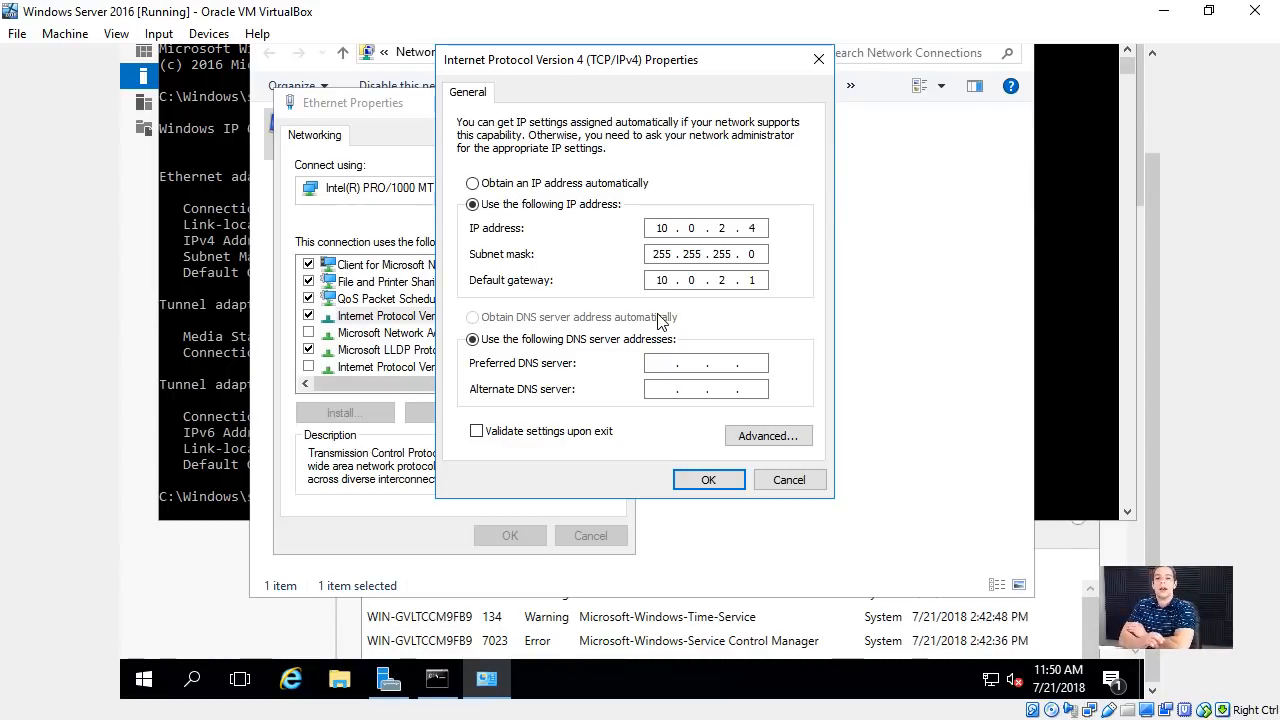
type("10 . ")
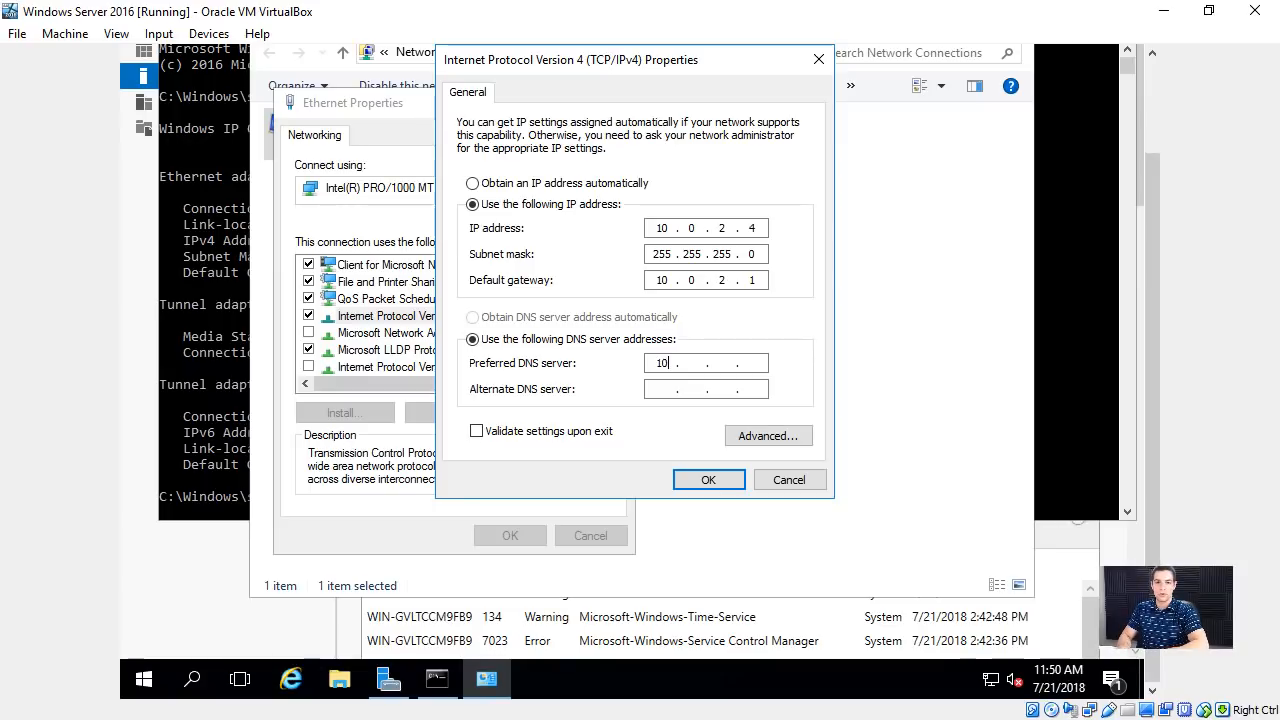
type("0 ")
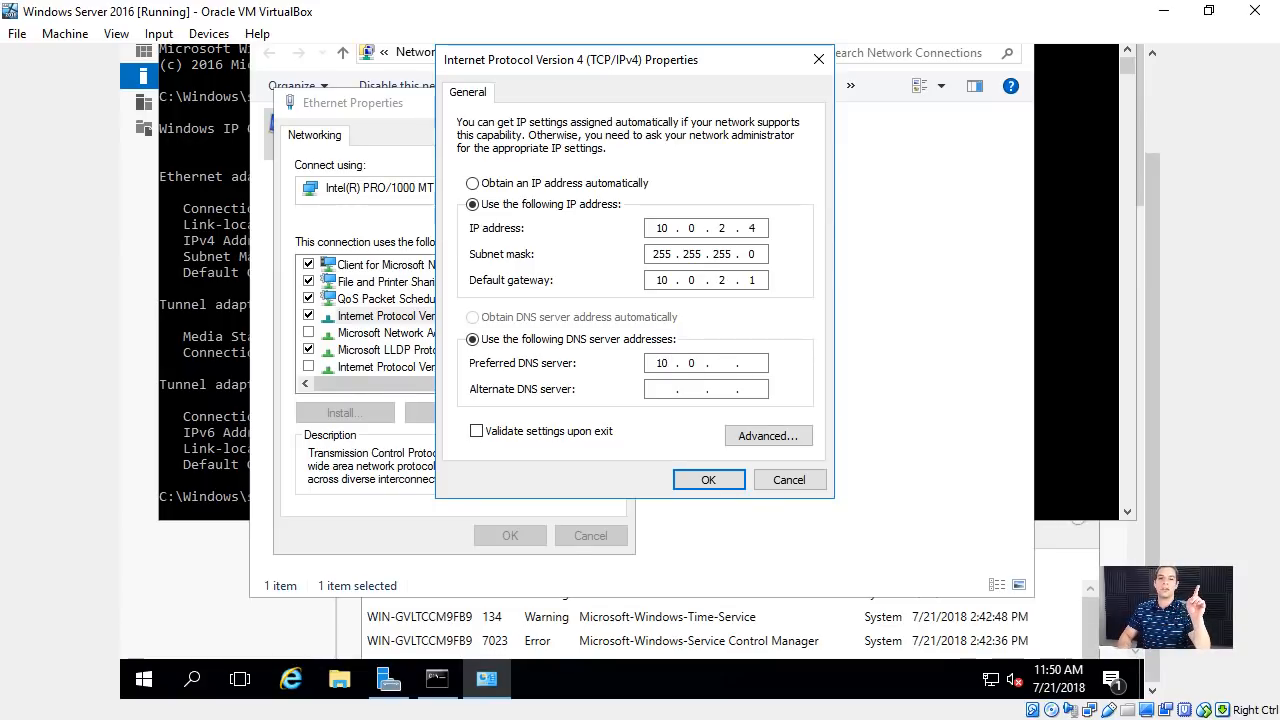
type(".")
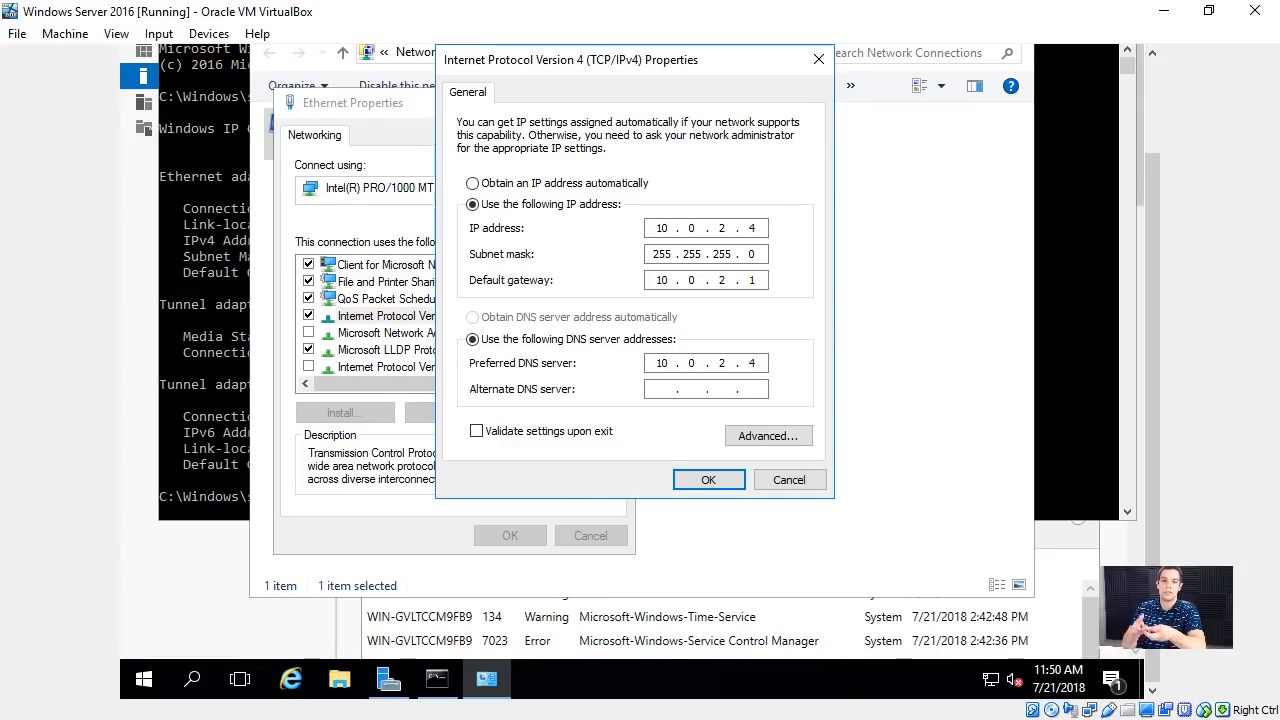
left_click(676, 389)
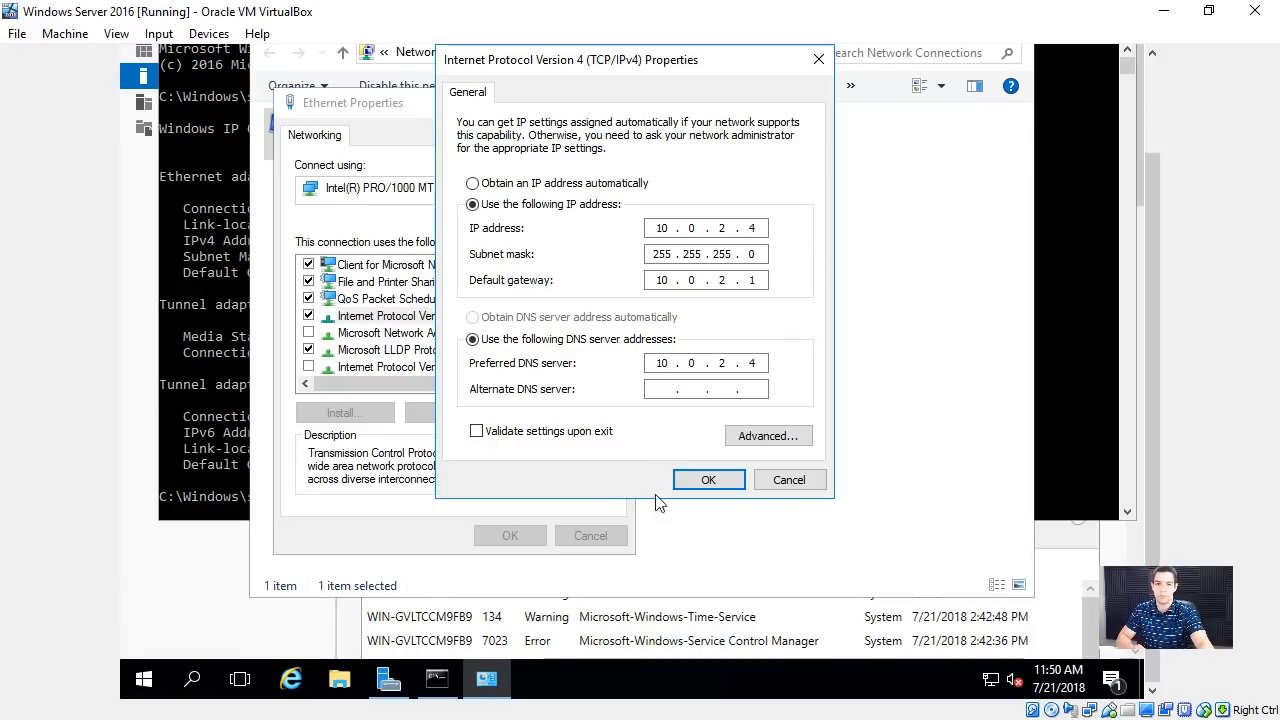
left_click(700, 480)
key("Return")
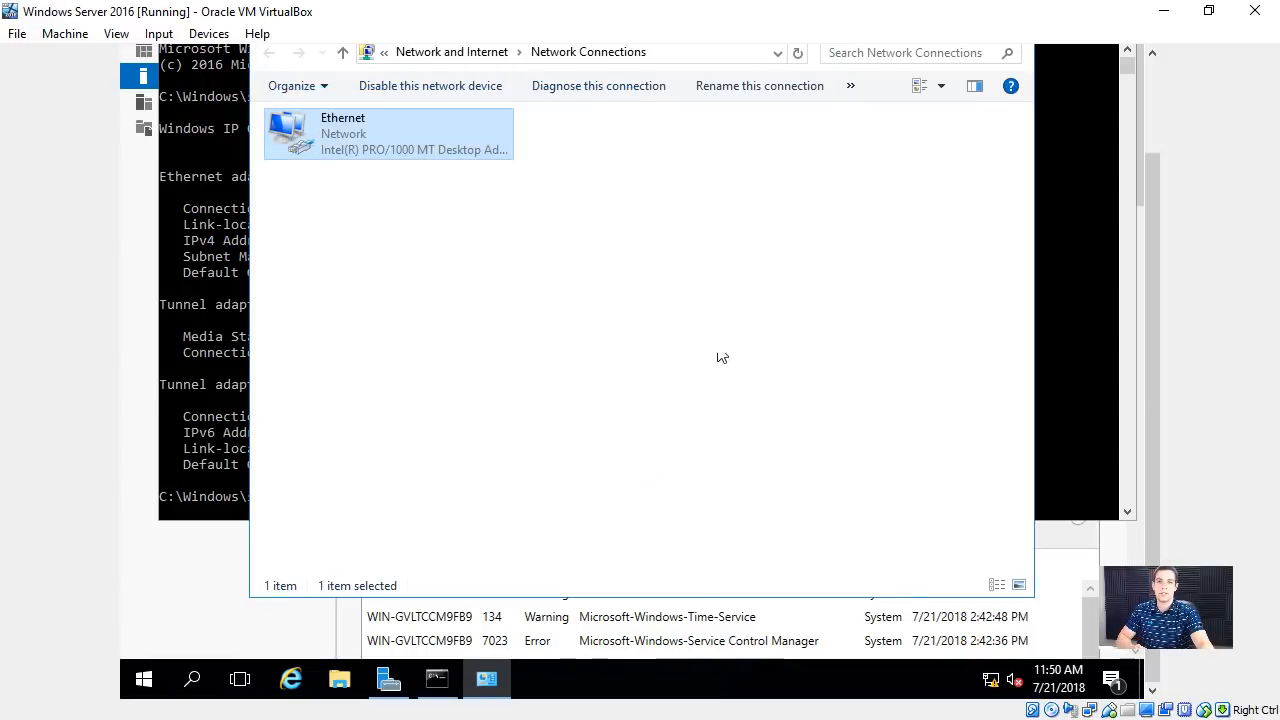
- Restart the server, giving Other (Unplanned) as the shutdown reason
left_click(143, 679)
left_click(163, 630)
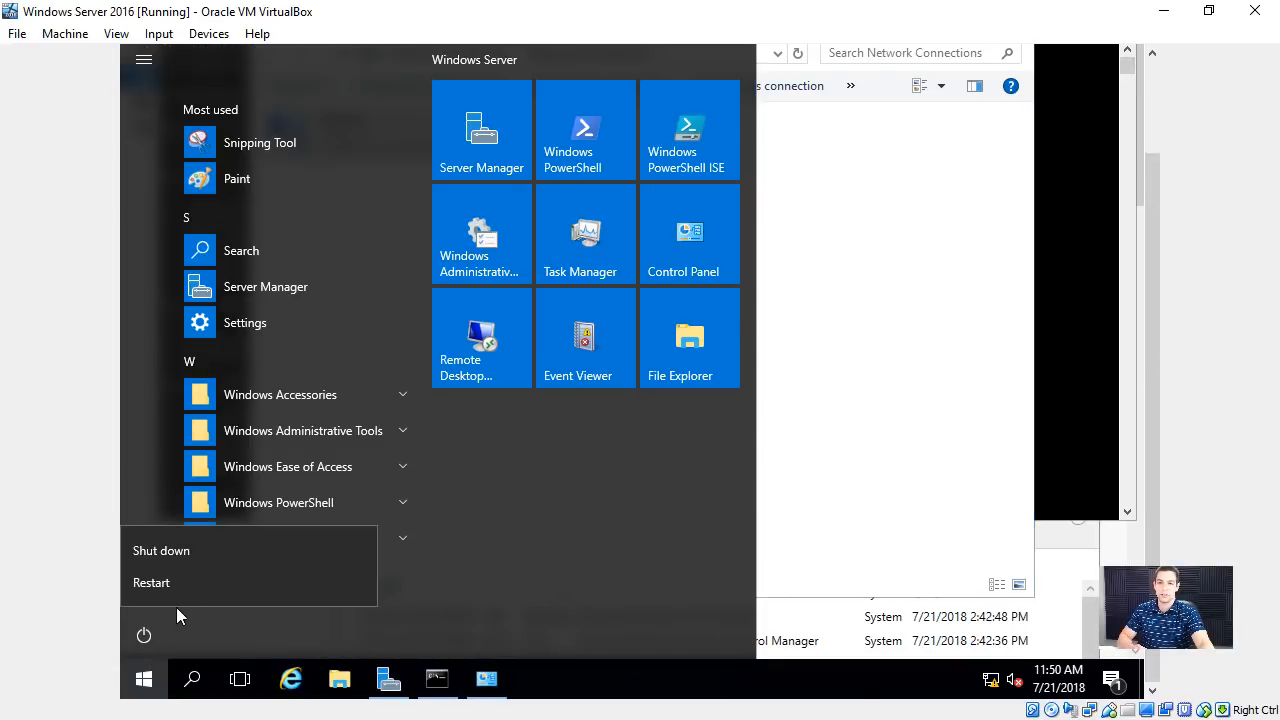
left_click(183, 586)
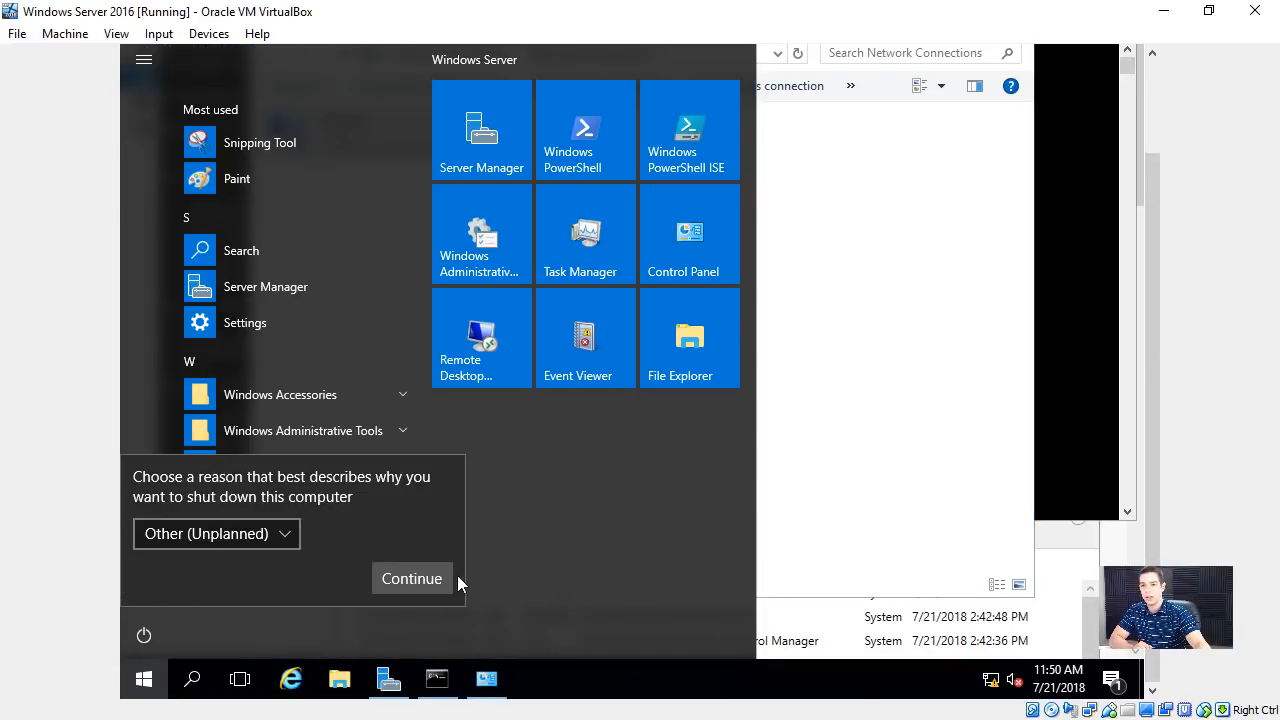
left_click(424, 578)
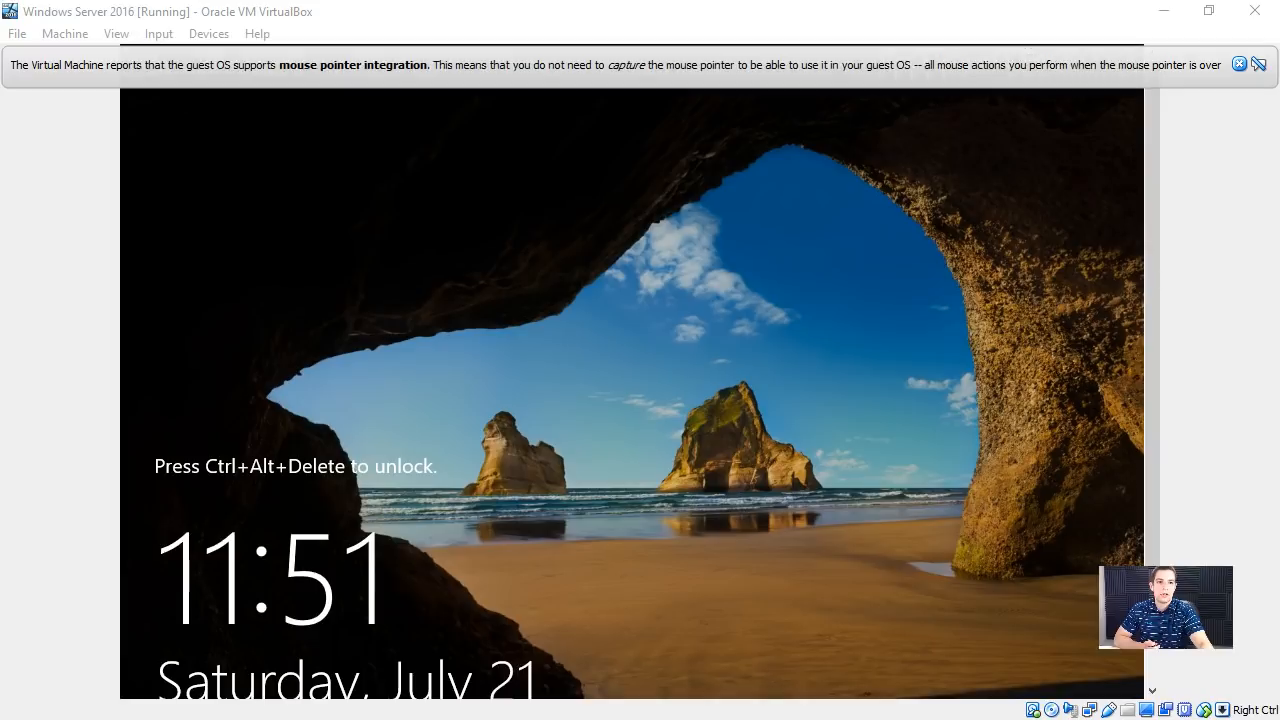
- Dismiss the mouse integration notice, send Ctrl-Alt-Del to the virtual machine, and sign in with the Administrator account password
left_click(1106, 105)
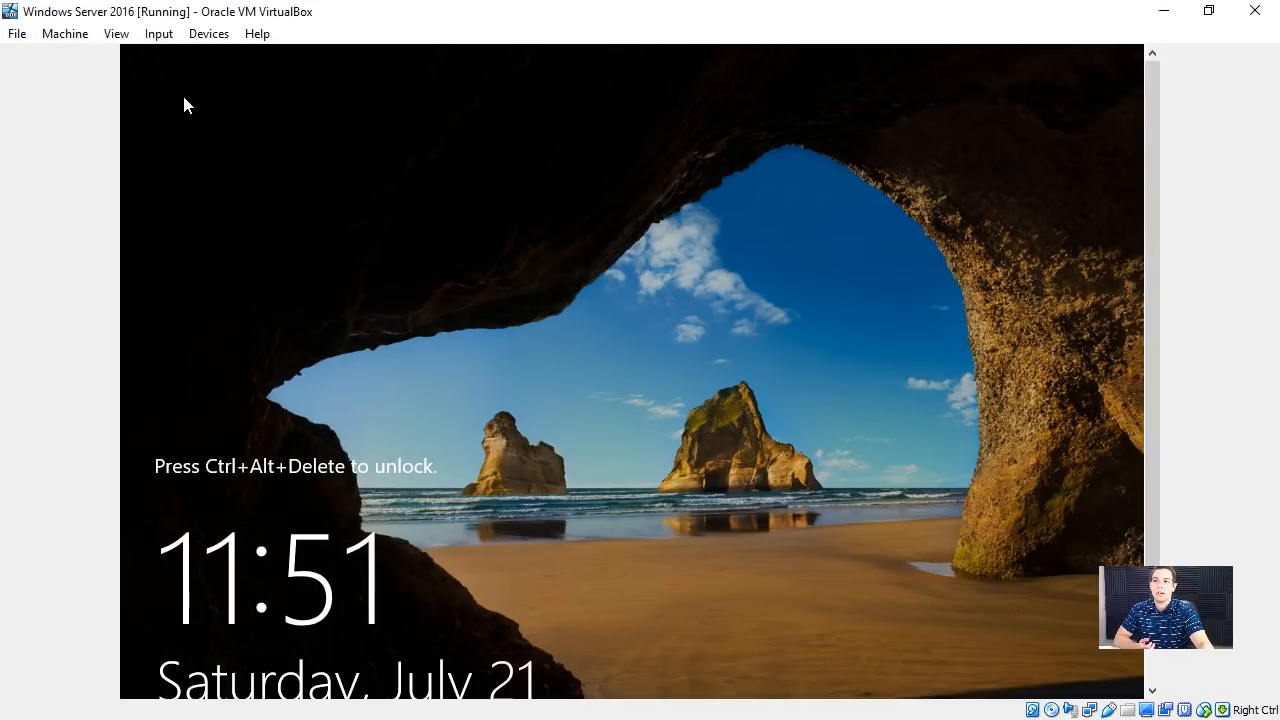
left_click(62, 33)
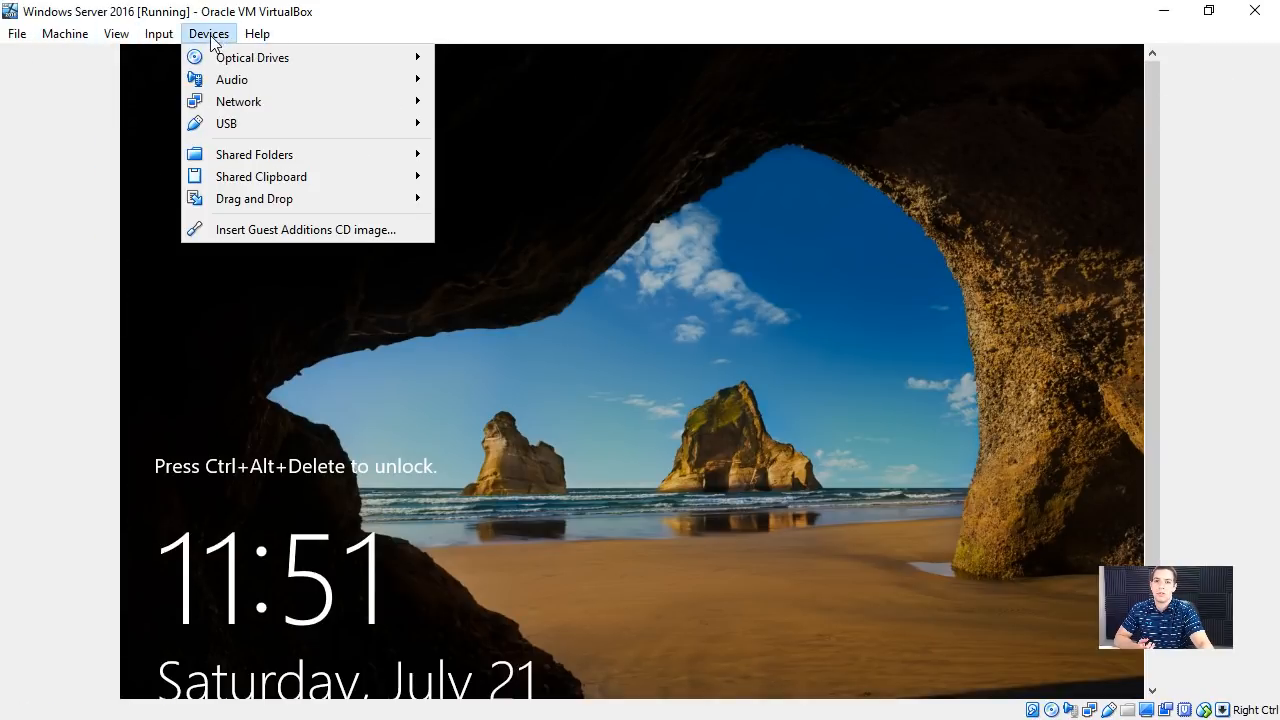
mouse_move(220, 57)
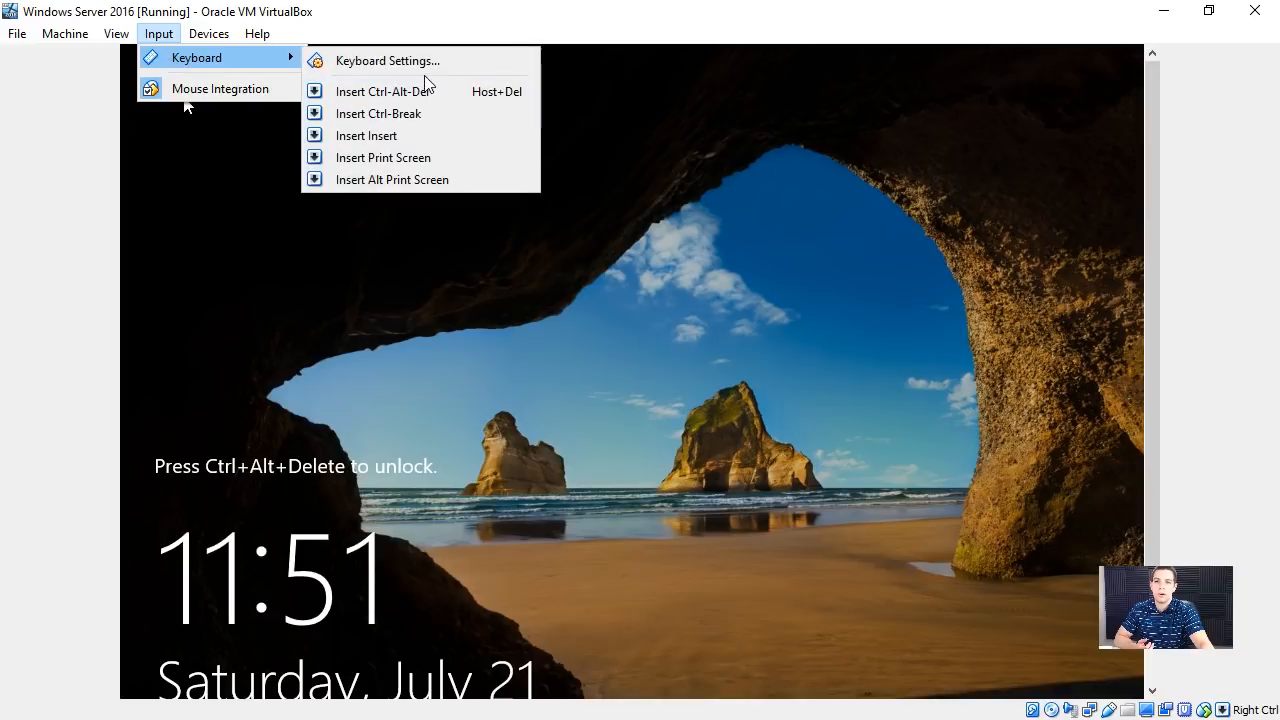
left_click(432, 93)
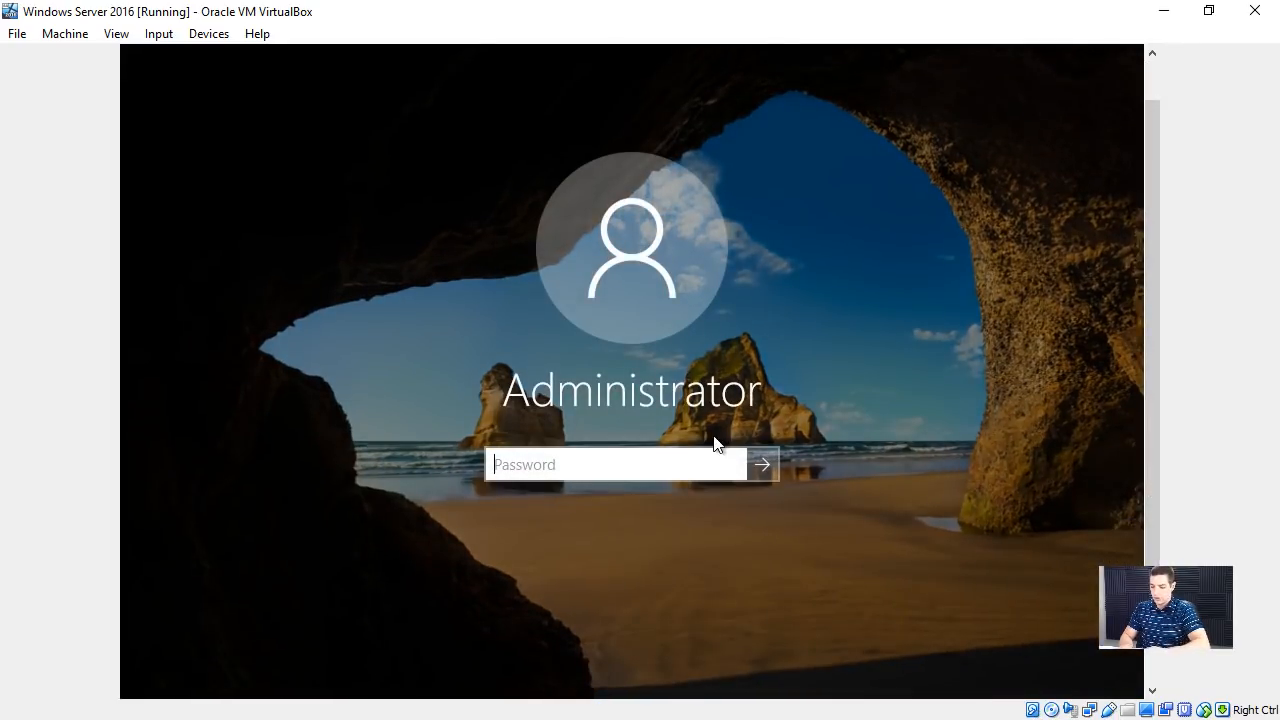
type("***********")
key("Return")
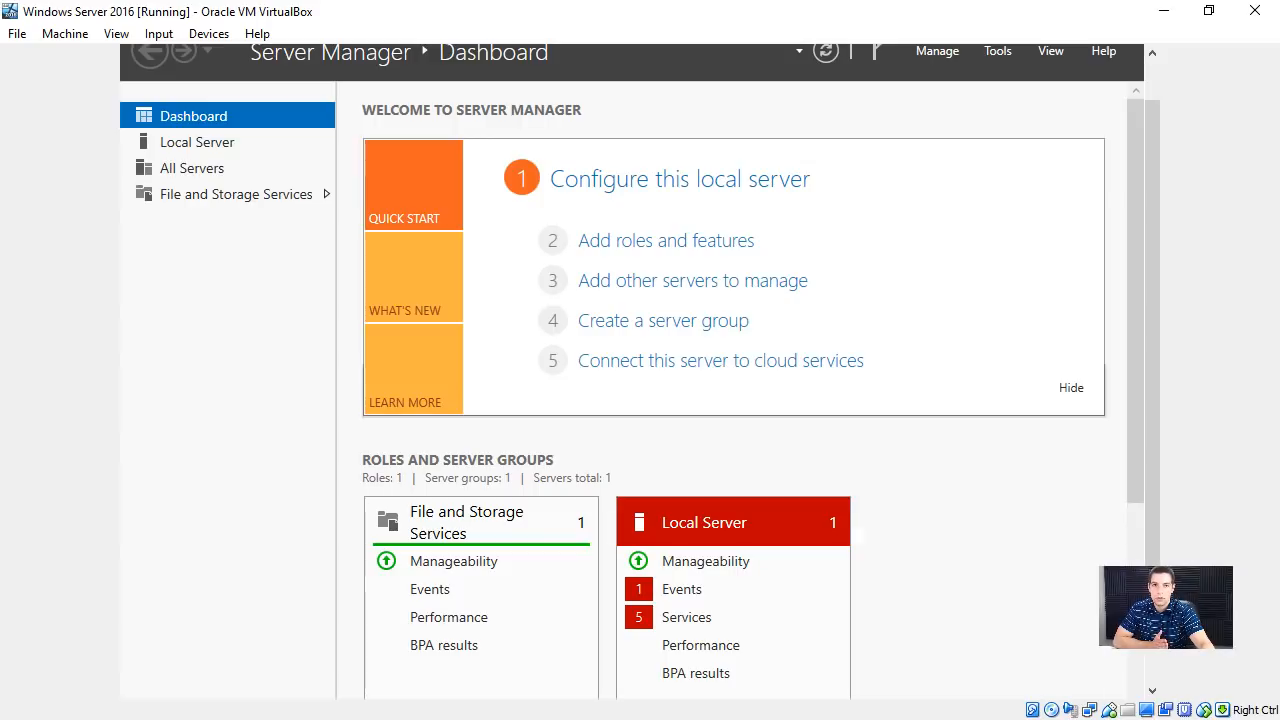
- Launch the Add Roles and Features Wizard from Server Manager and reposition it so its navigation controls are reachable
left_click(960, 54)
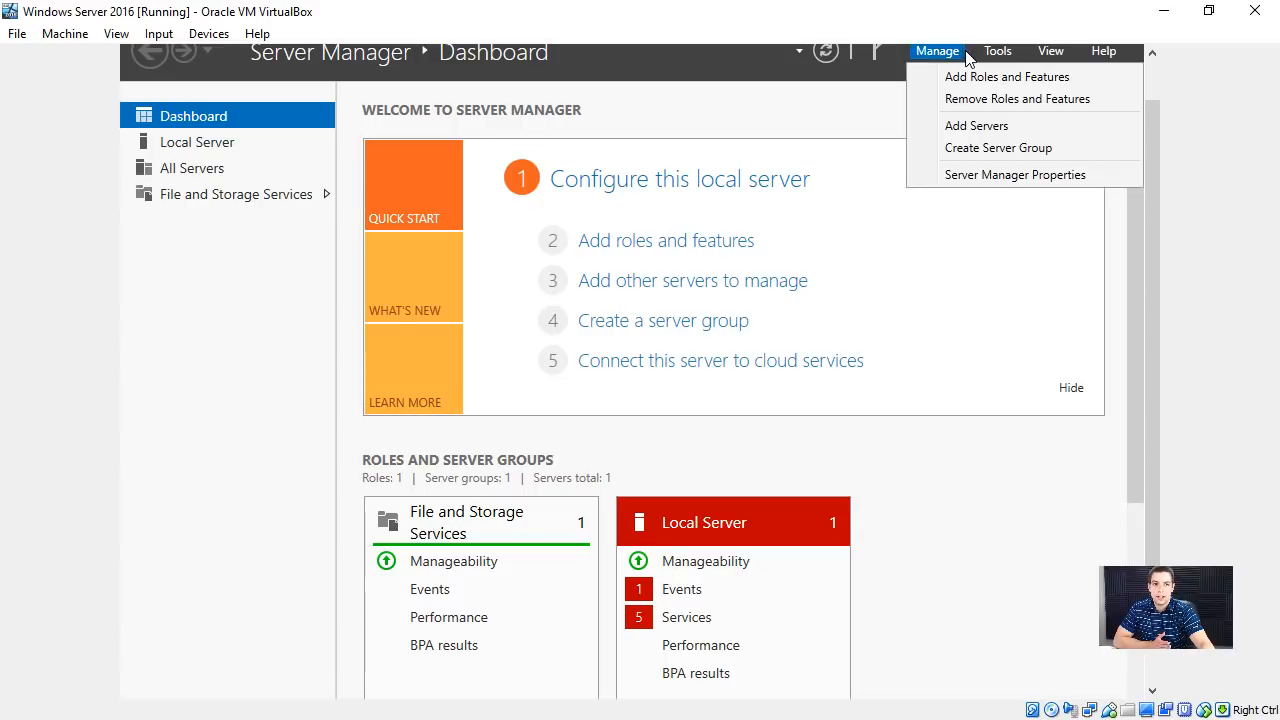
left_click(705, 76)
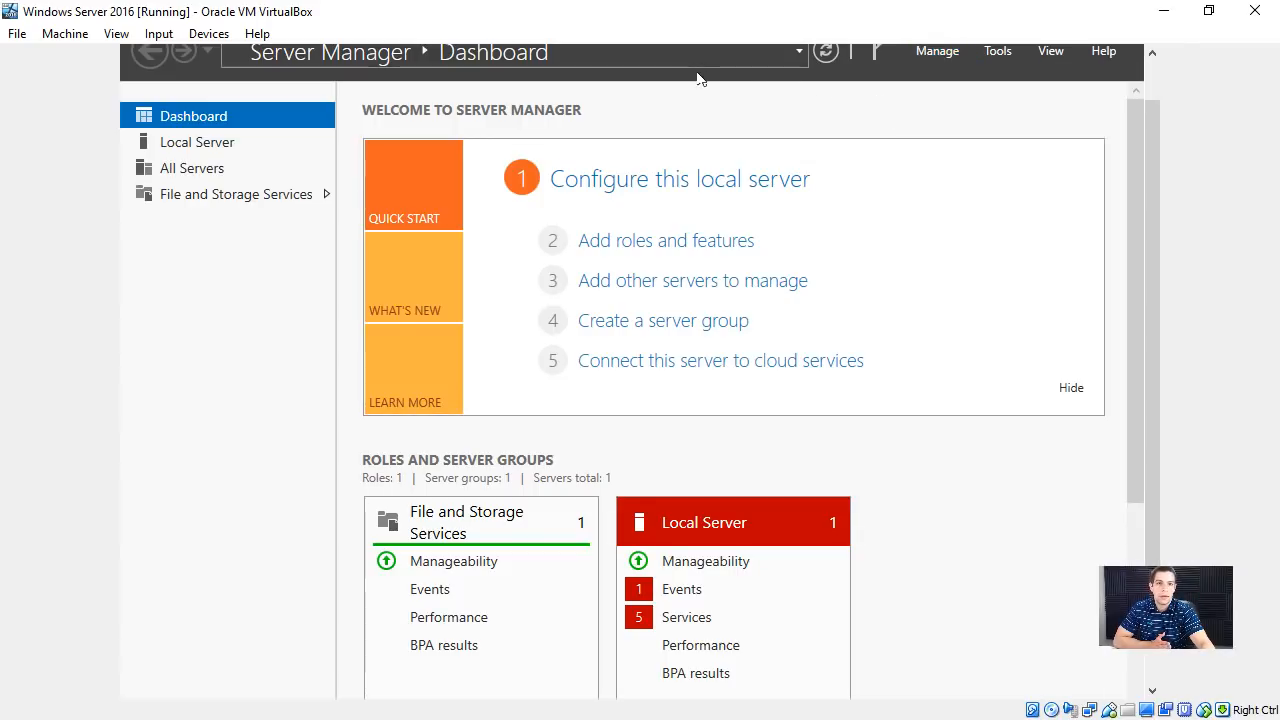
left_click_drag(1155, 215, 1151, 168)
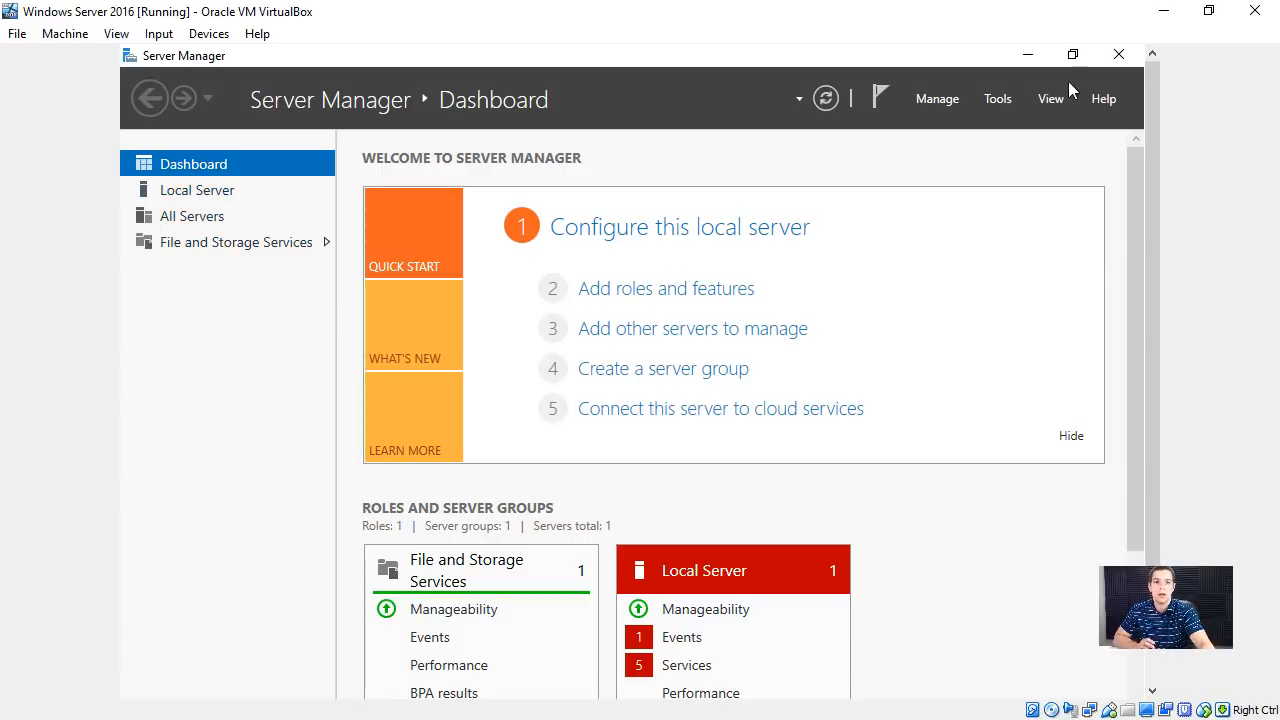
left_click(1000, 98)
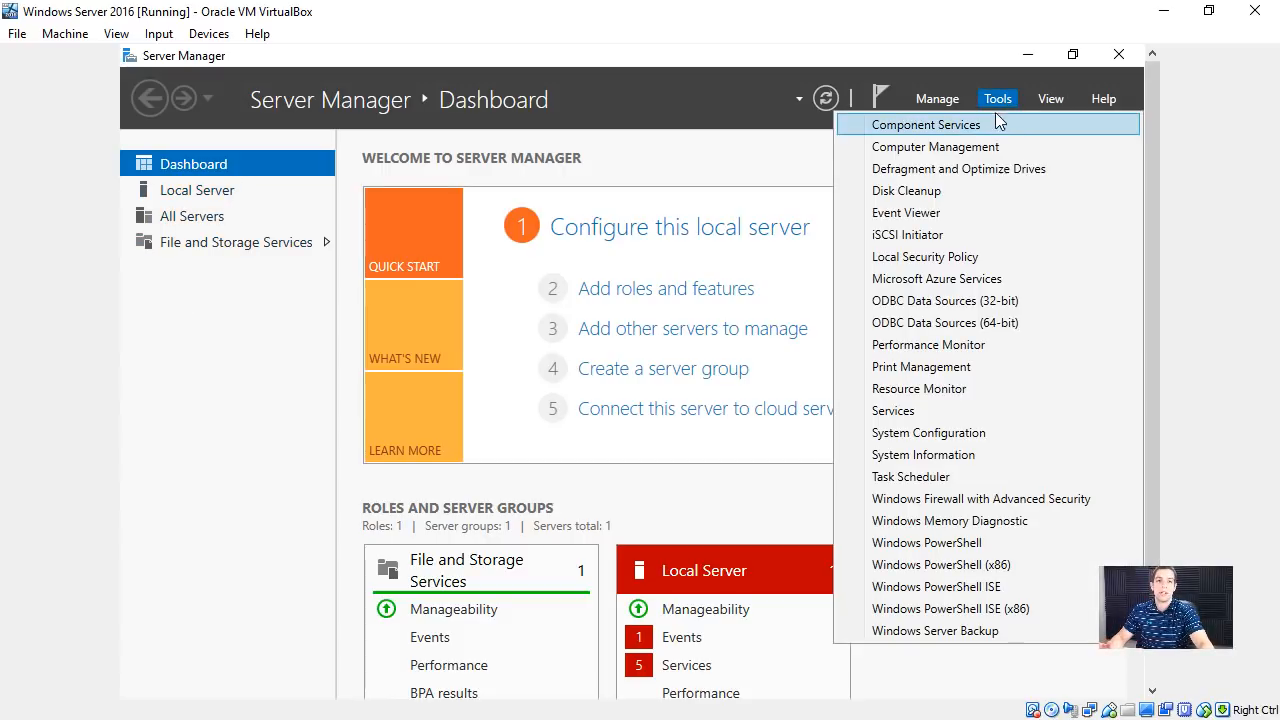
left_click(929, 87)
left_click(926, 100)
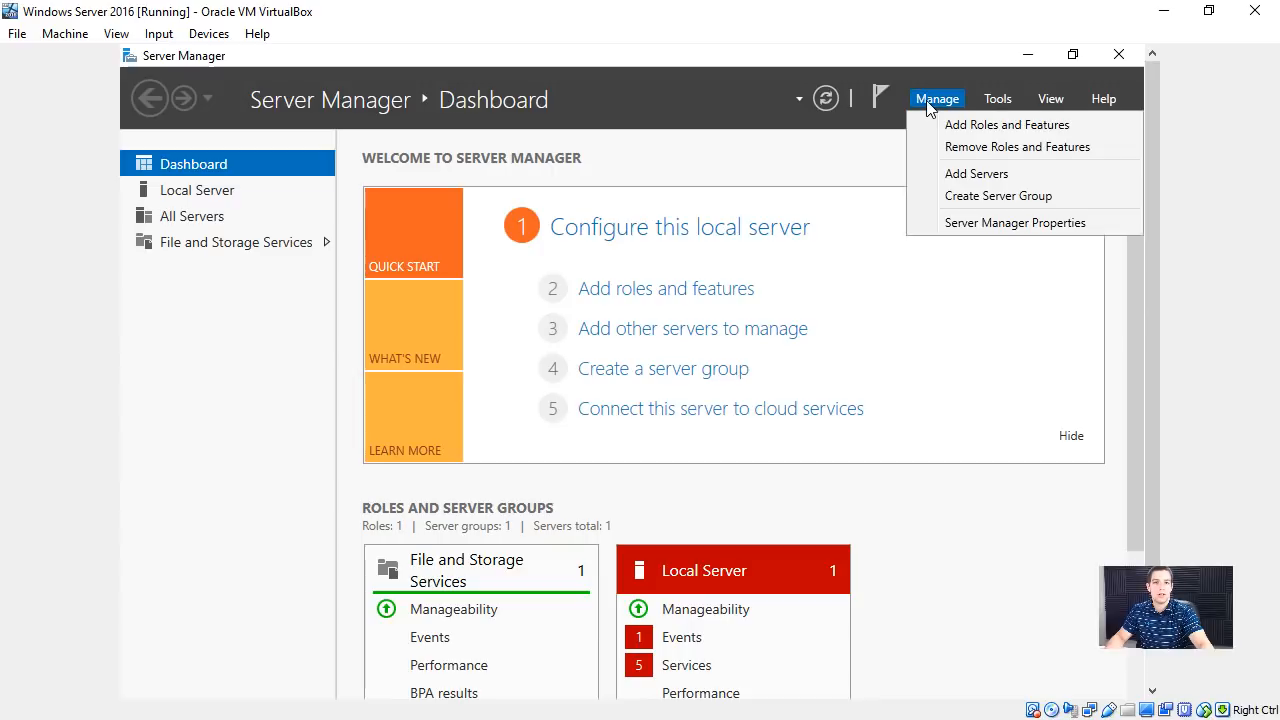
left_click(971, 125)
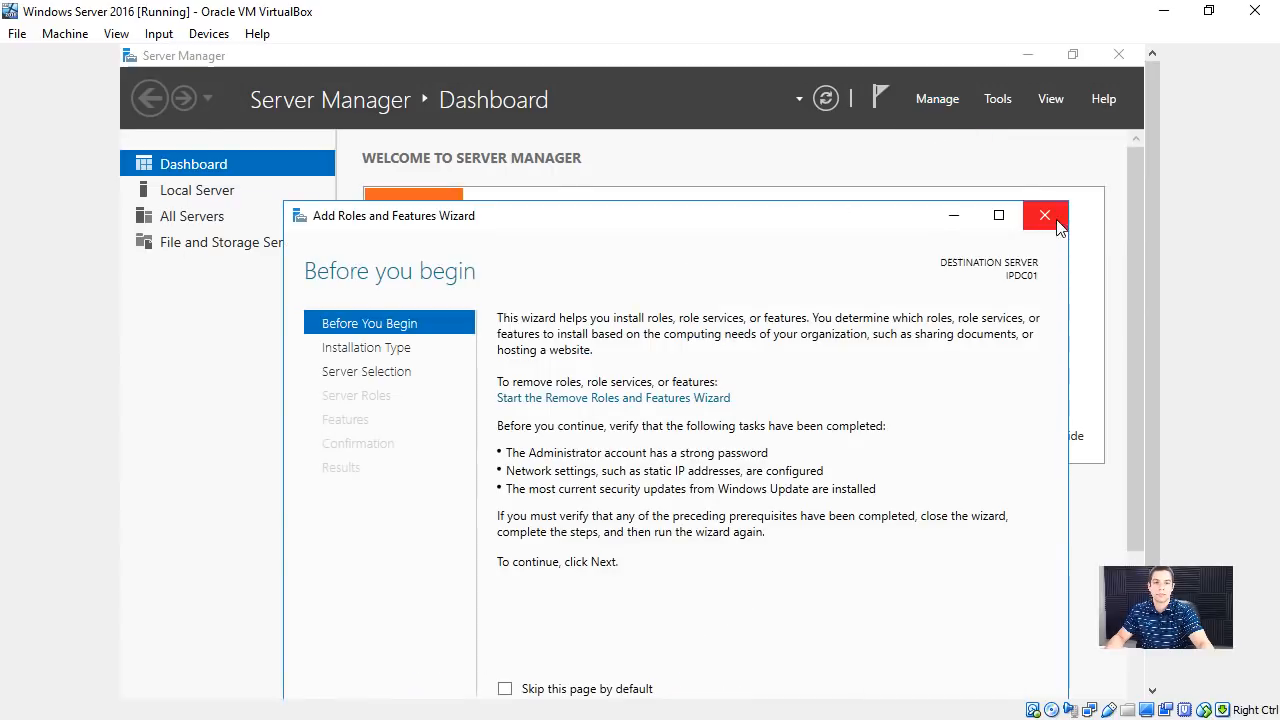
left_click_drag(537, 207, 523, 104)
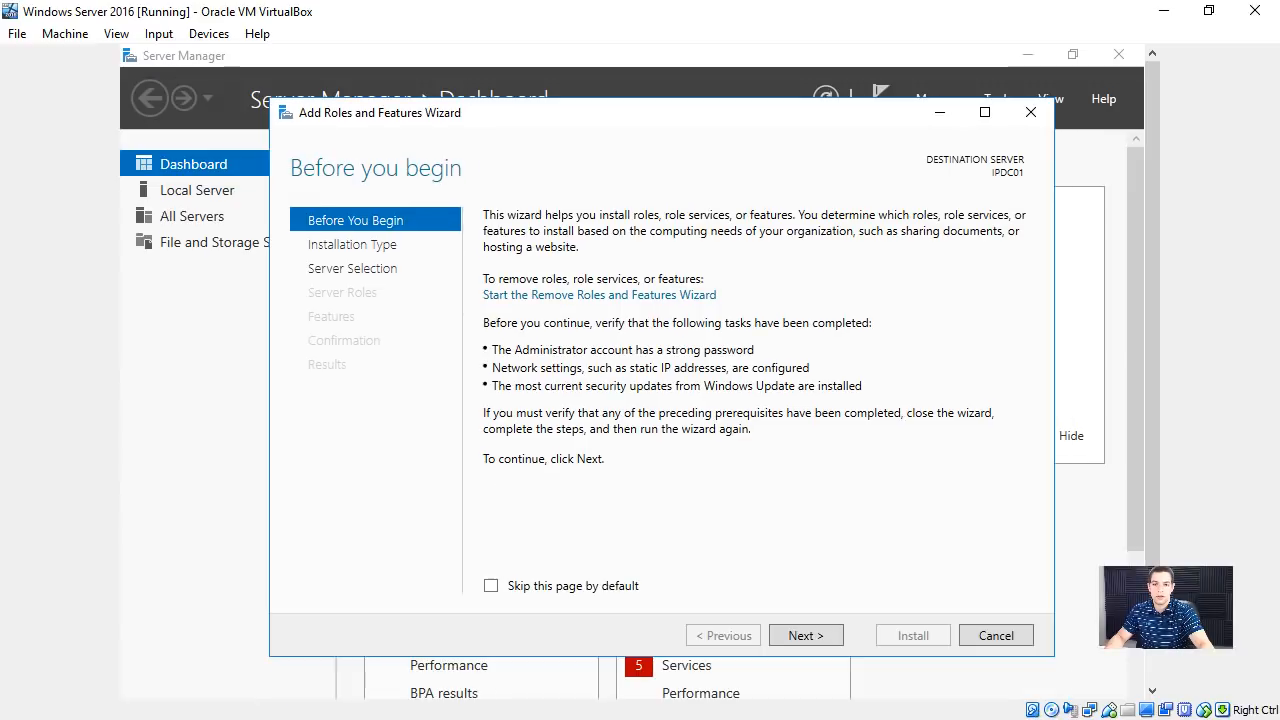
- Choose a role-based or feature-based installation with IPDC01 from the server pool as destination, and proceed to the server roles
left_click(803, 636)
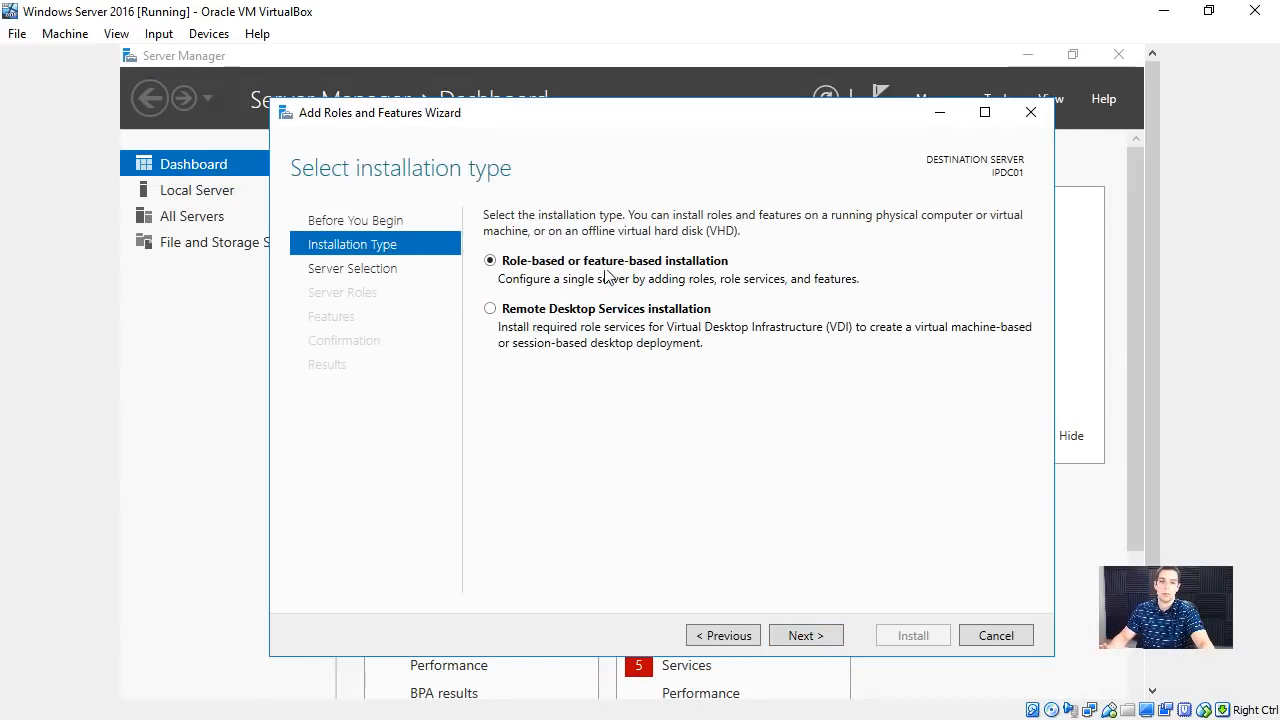
left_click(803, 638)
left_click(803, 638)
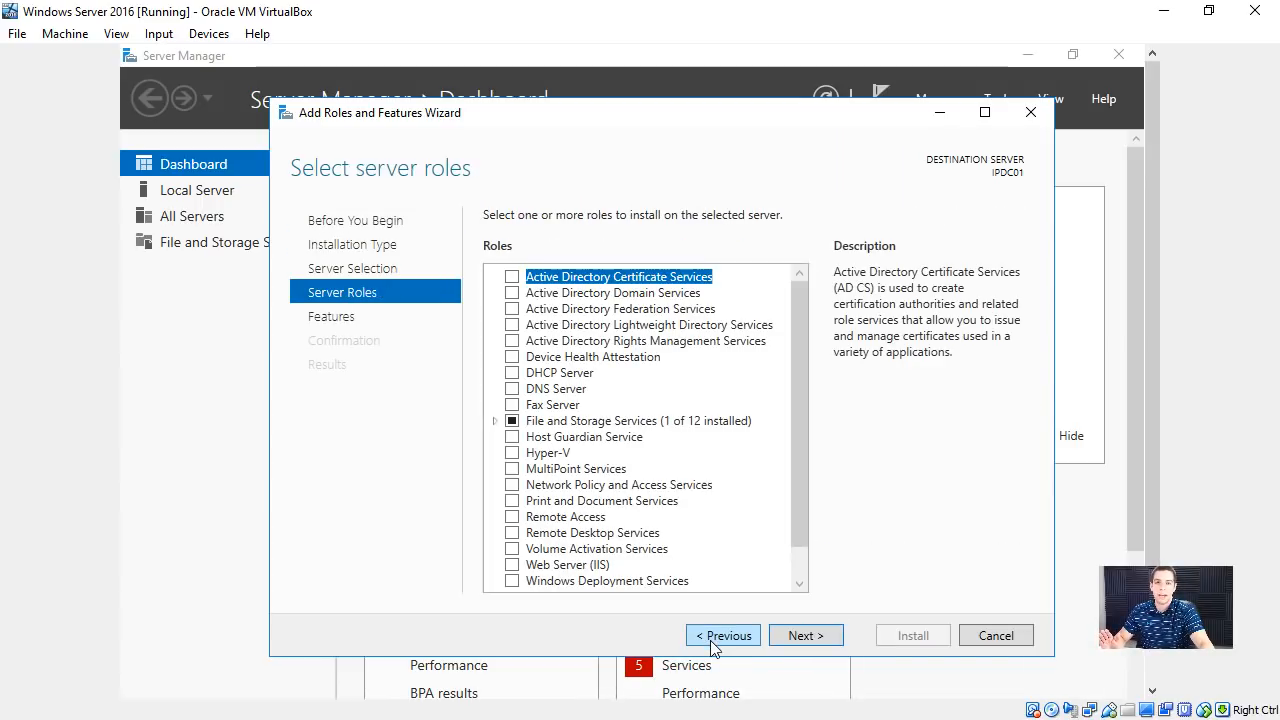
left_click(718, 638)
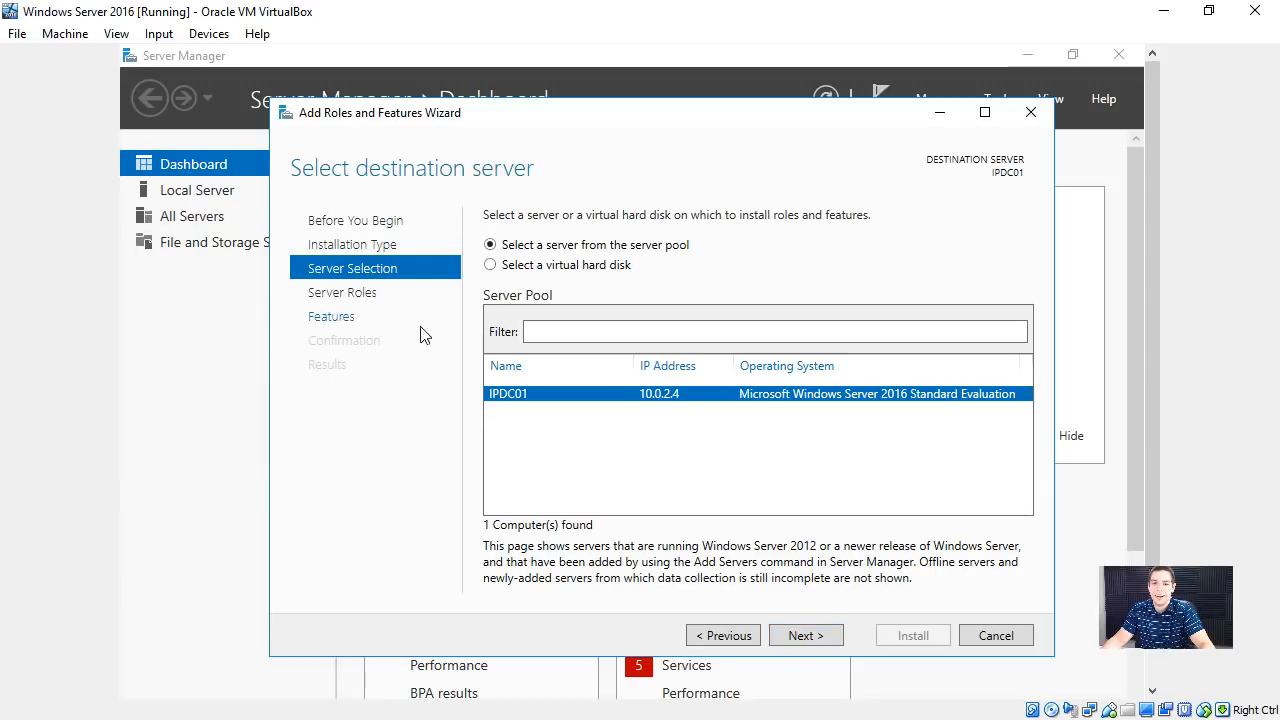
left_click(815, 638)
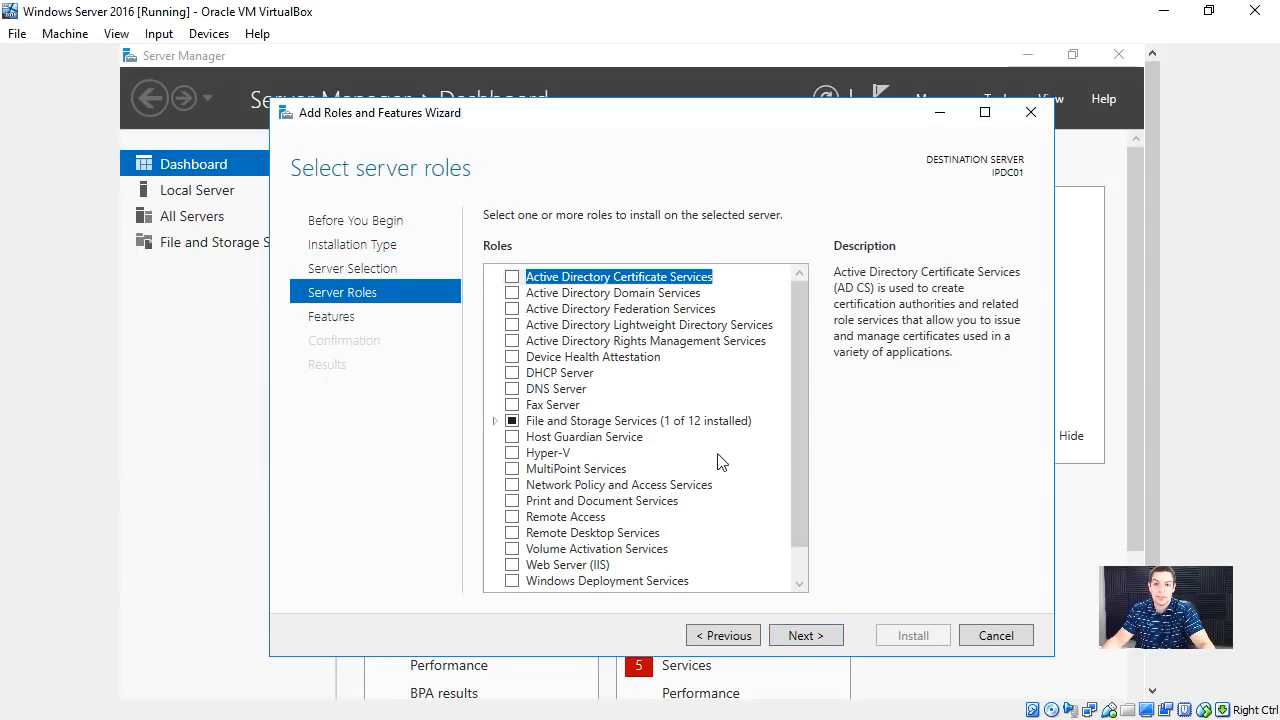
- Select the Active Directory Domain Services role and add its required features, including the management tools
left_click(540, 292)
left_click(512, 293)
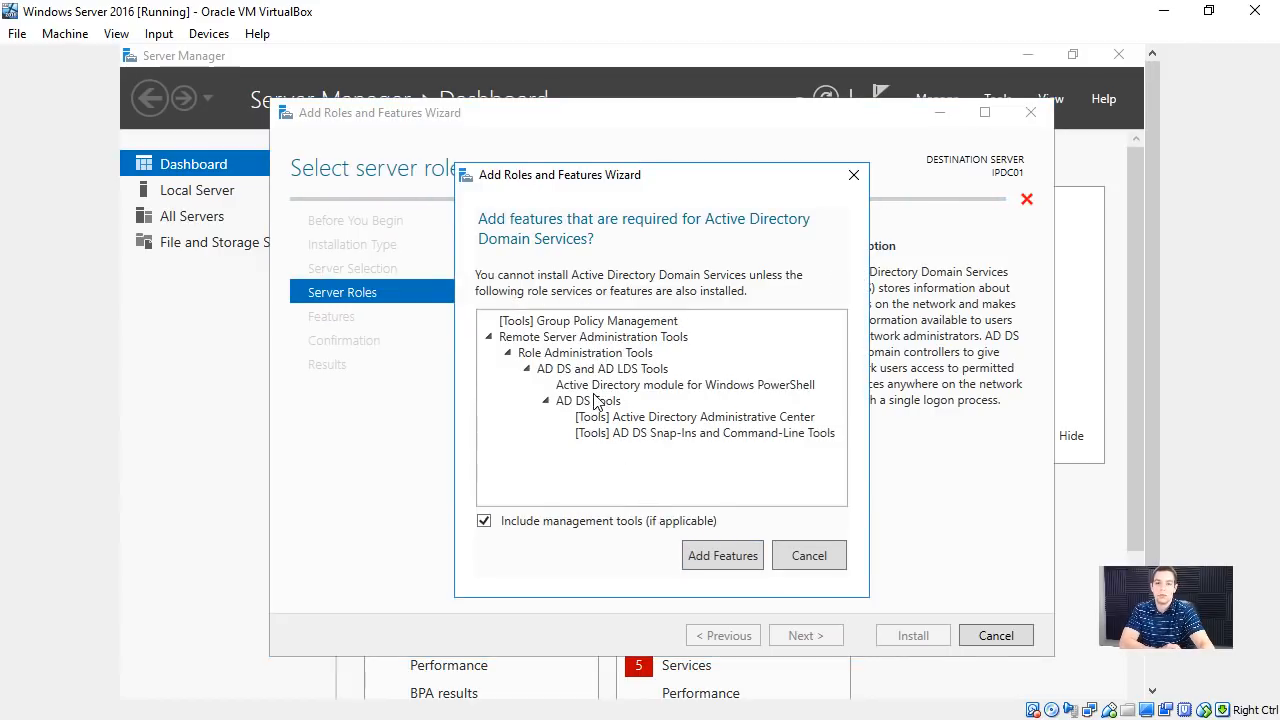
left_click(650, 416)
left_click(645, 385)
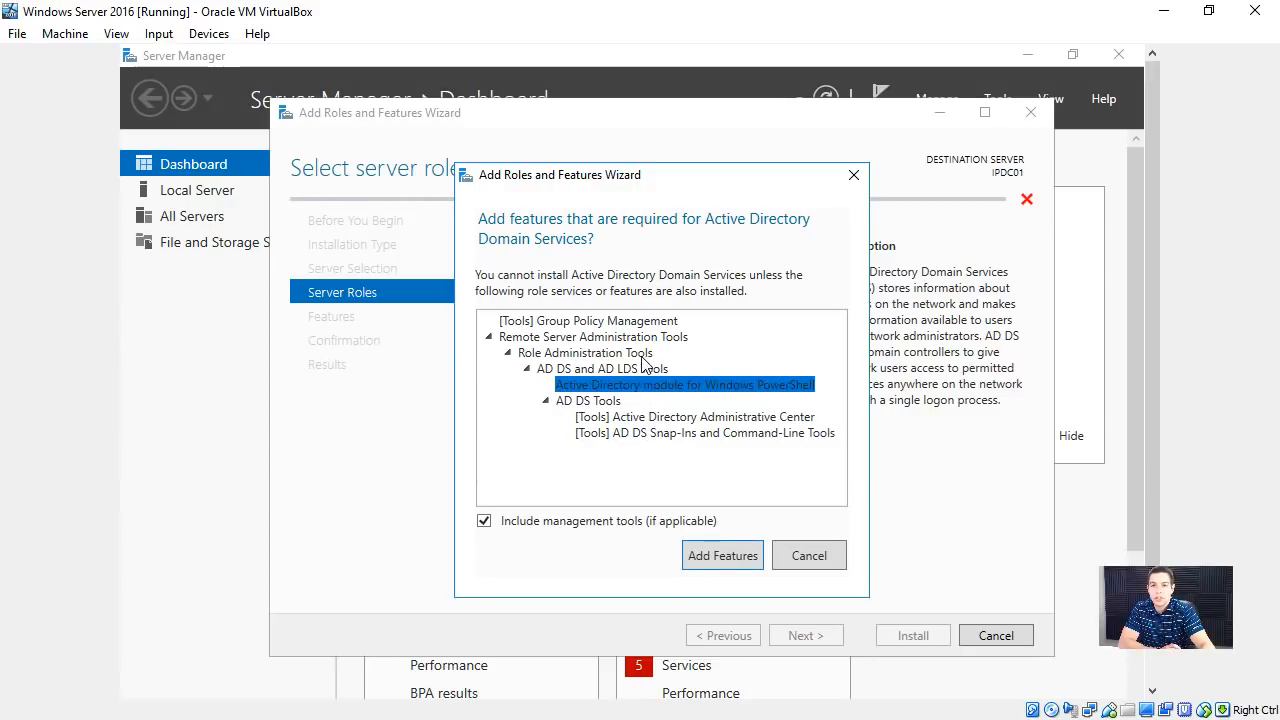
left_click(735, 557)
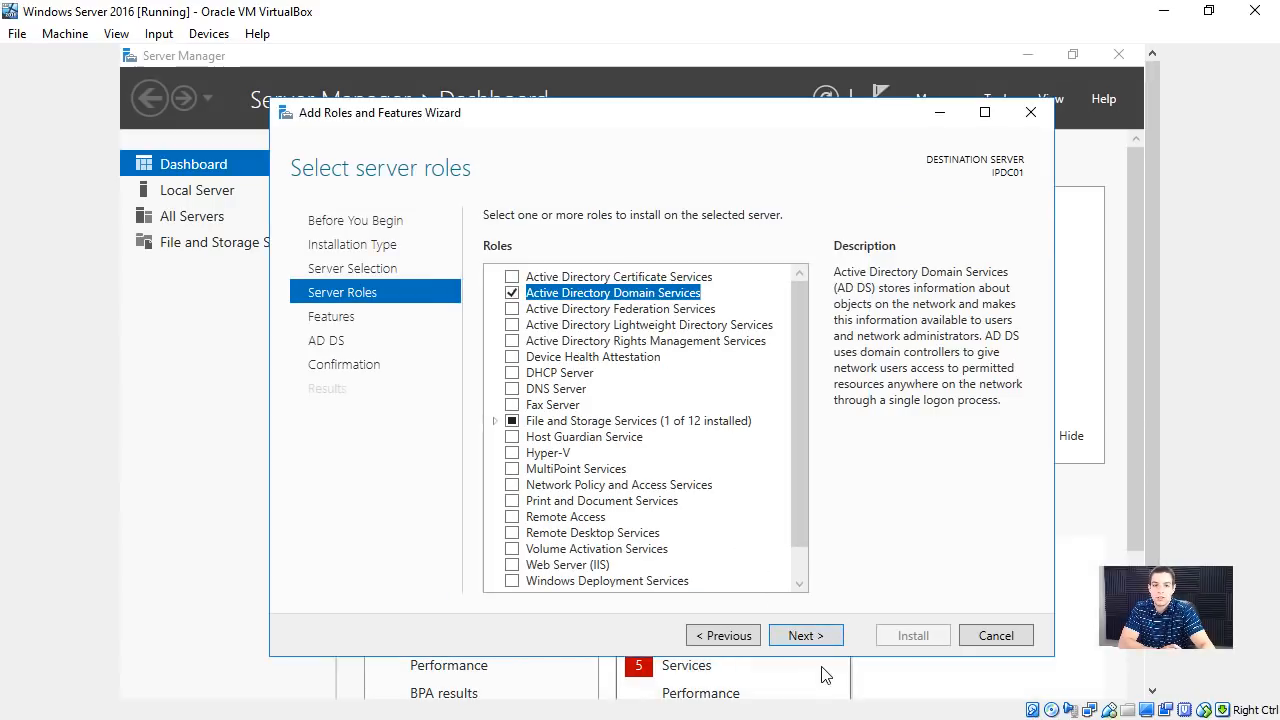
- Accept the preselected features without automatic restart and install Active Directory Domain Services on IPDC01
left_click(783, 637)
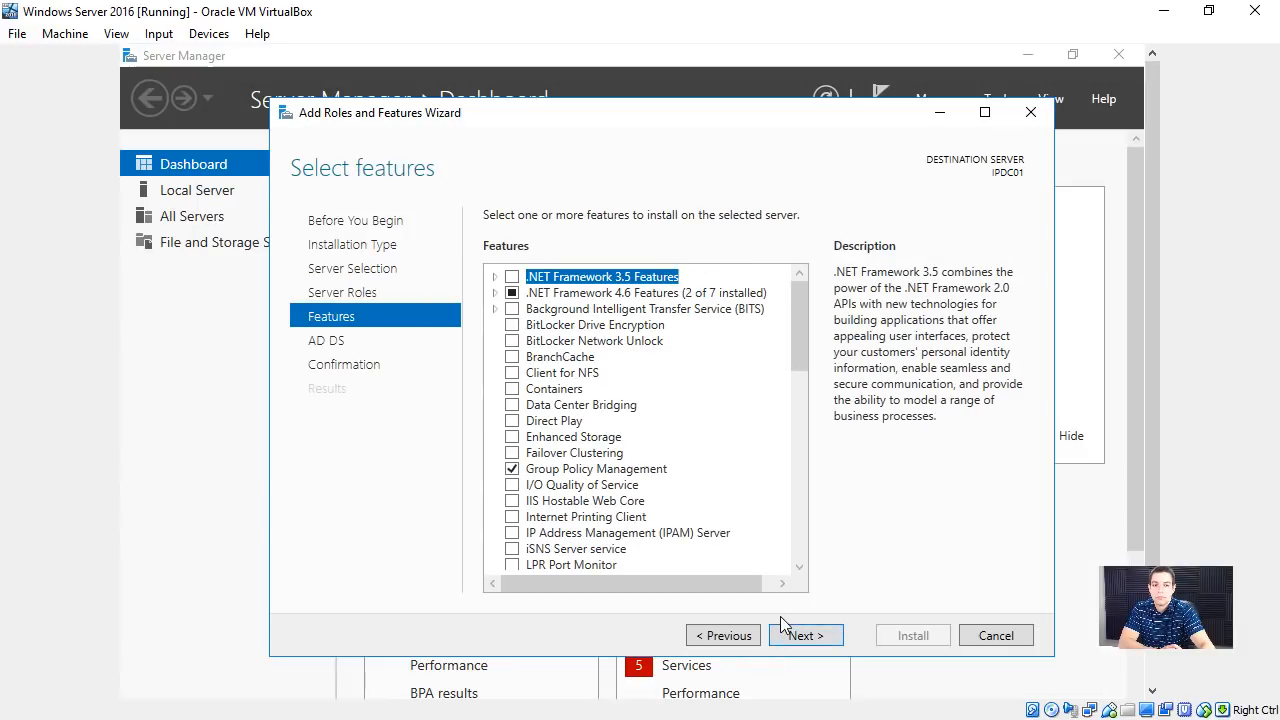
left_click(797, 630)
left_click(797, 630)
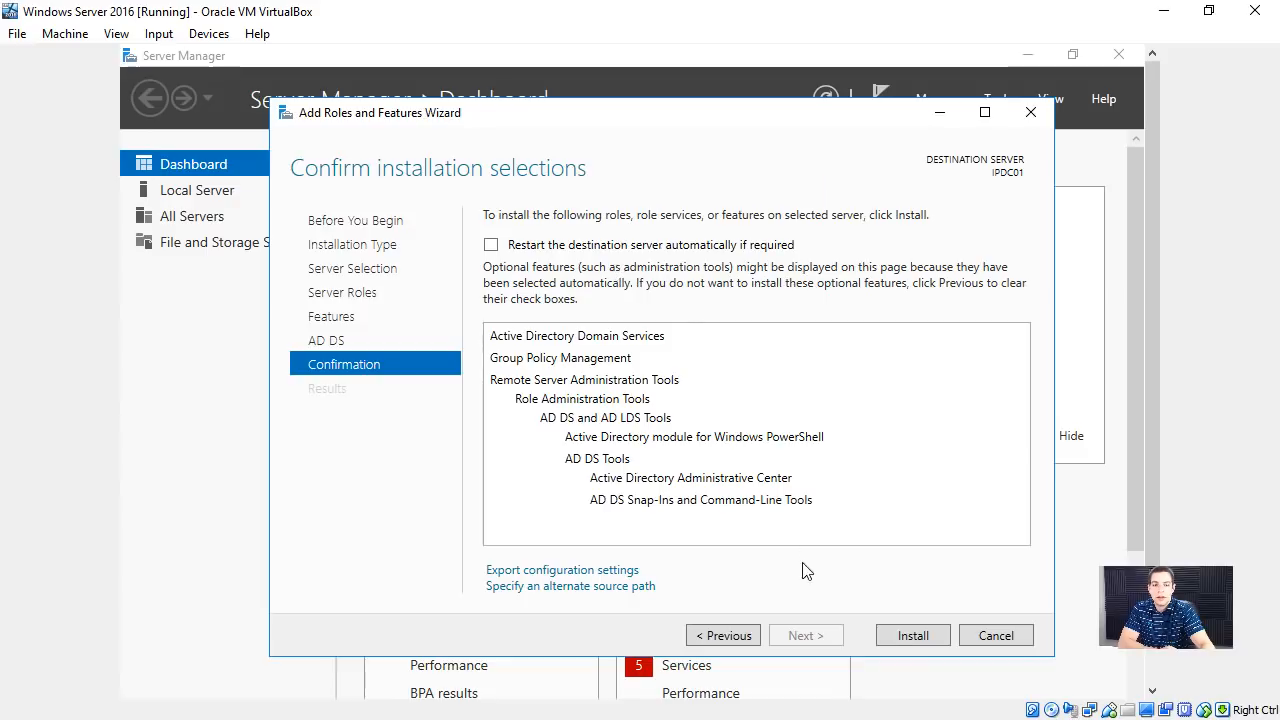
left_click(915, 635)
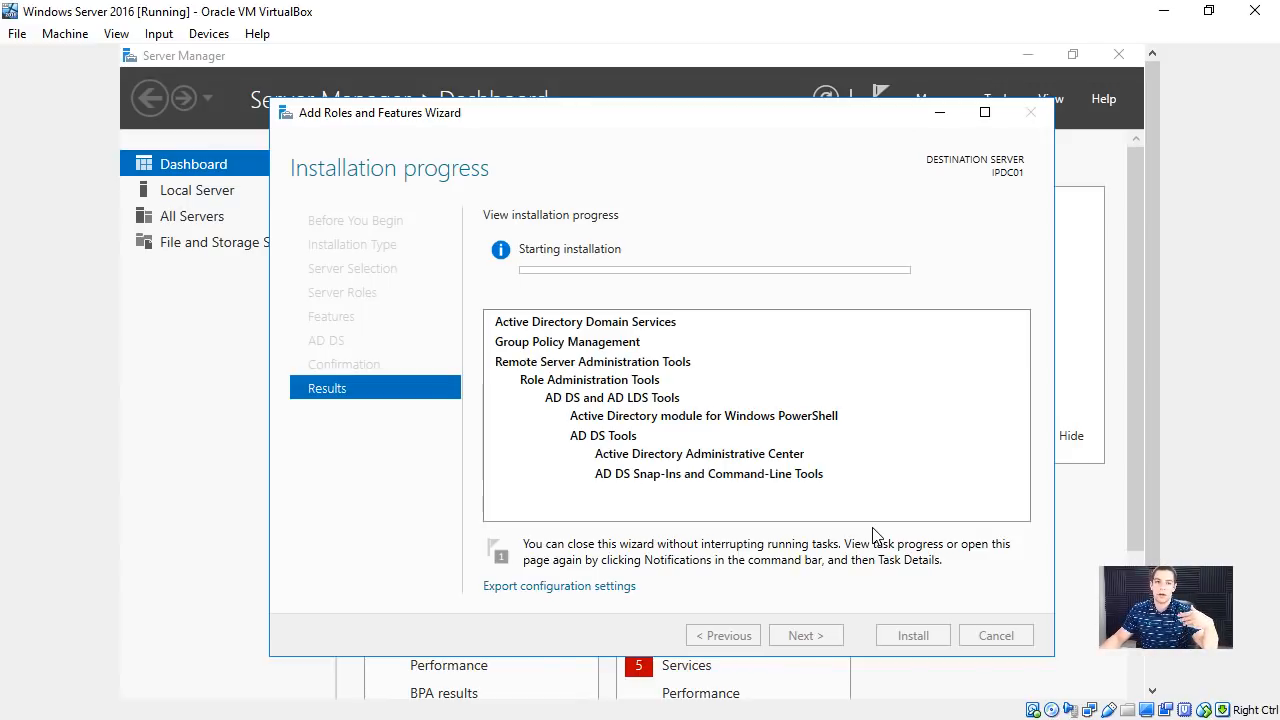
- Minimize the installation progress wizard and open the Server Manager notifications to view the running task
left_click(934, 53)
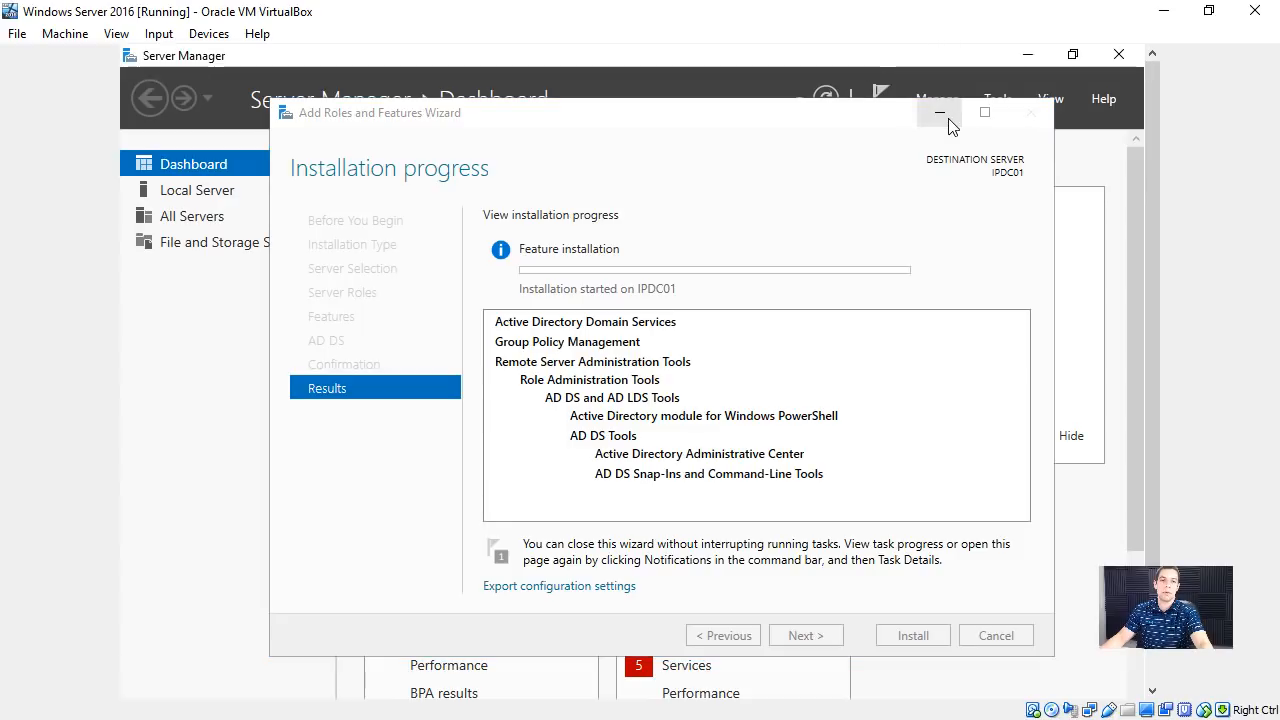
left_click(940, 112)
left_click(880, 98)
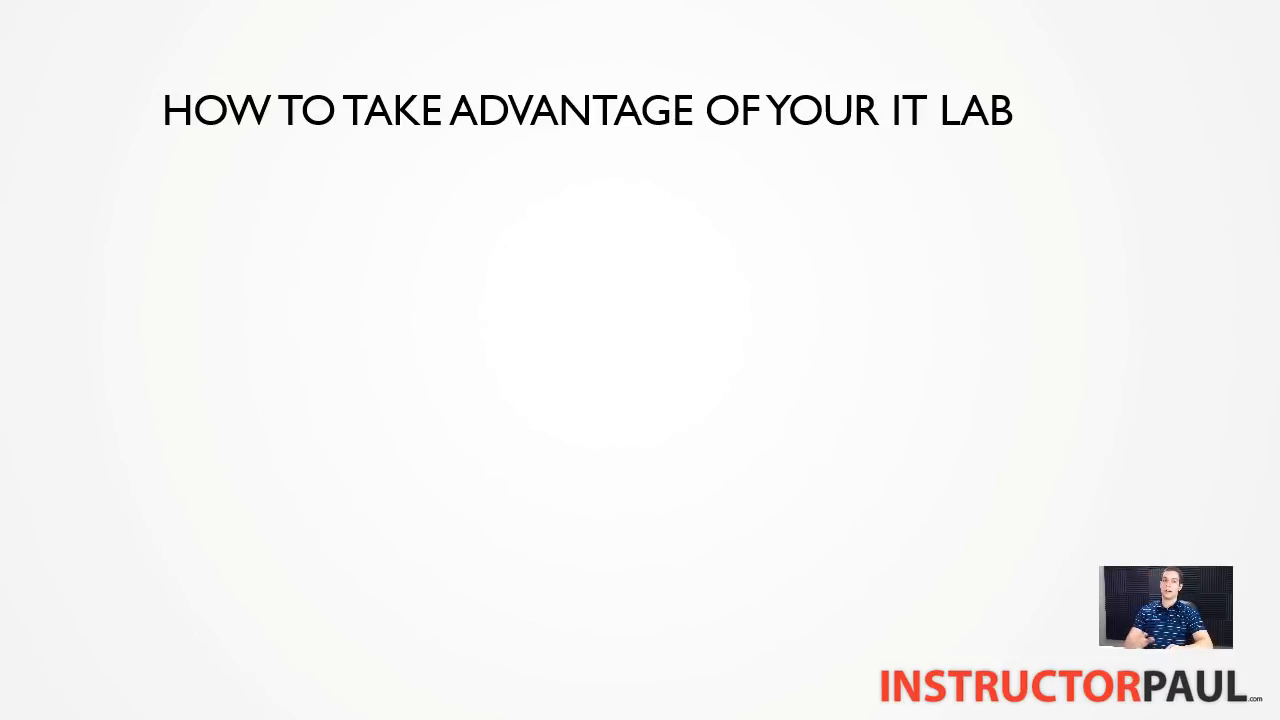
key("Right")
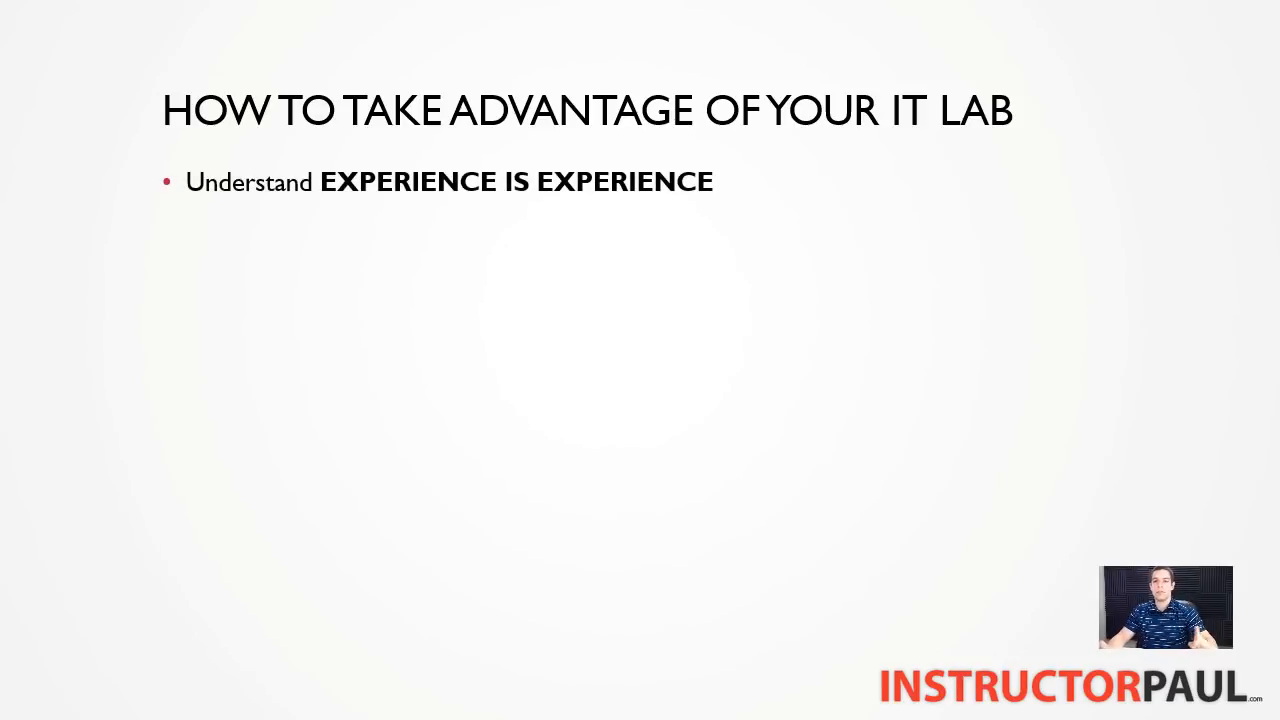